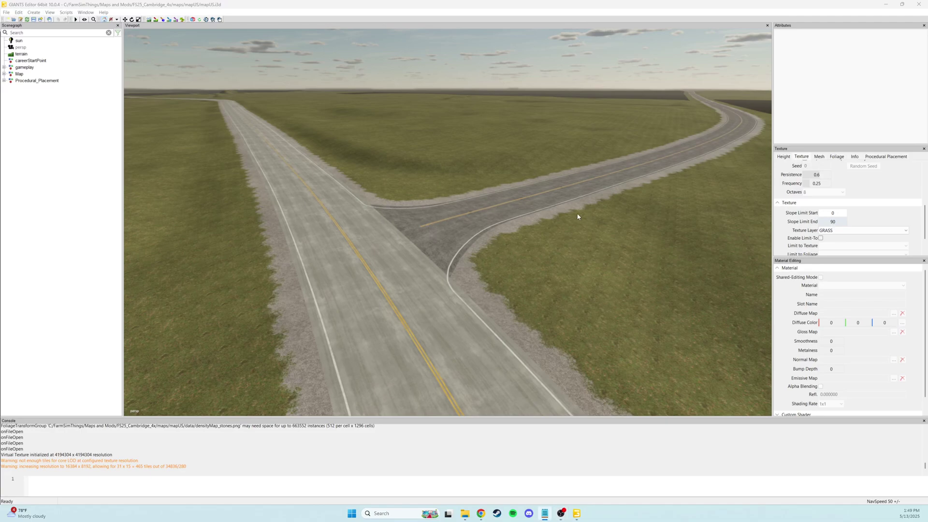
Examine the road intersection, its lane markings and gravel shoulders from several angles and distances.
alt+drag(577, 214, 590, 217)
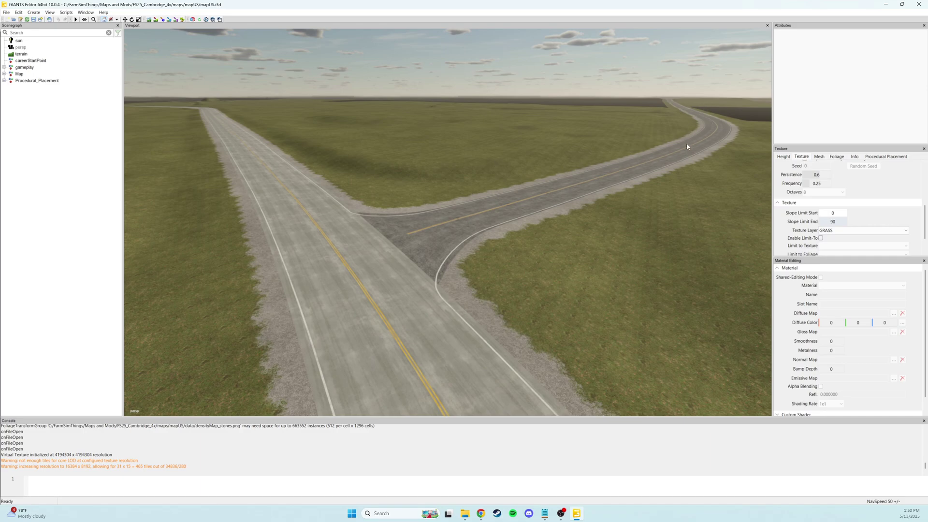
right_drag(514, 218, 419, 167)
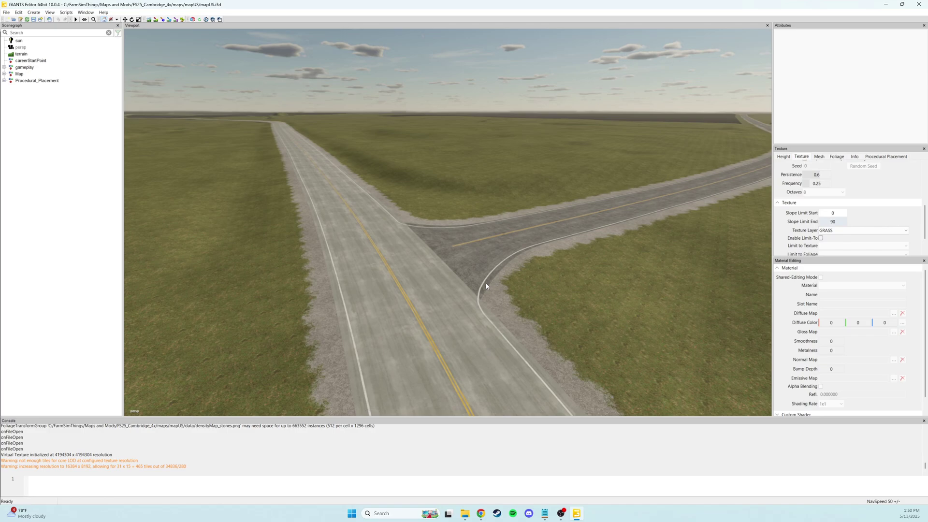
right_drag(522, 257, 523, 248)
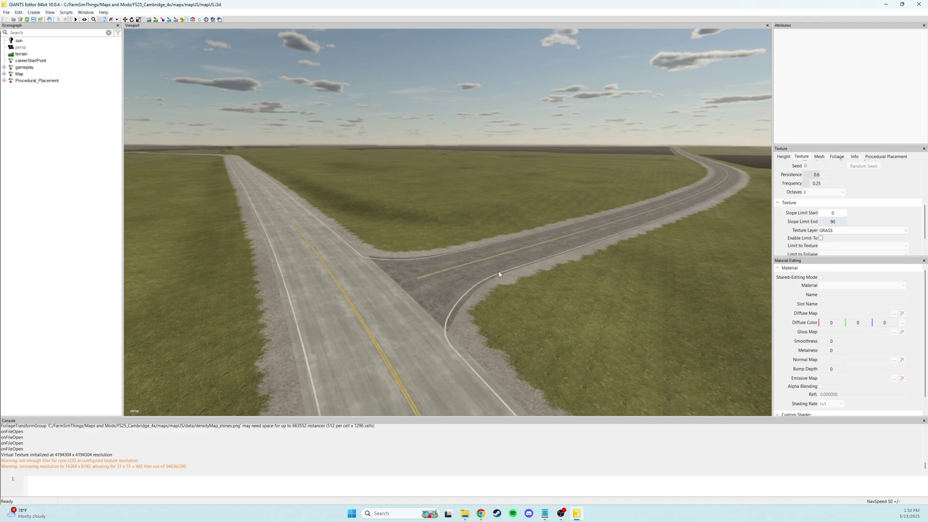
alt+drag(485, 271, 515, 299)
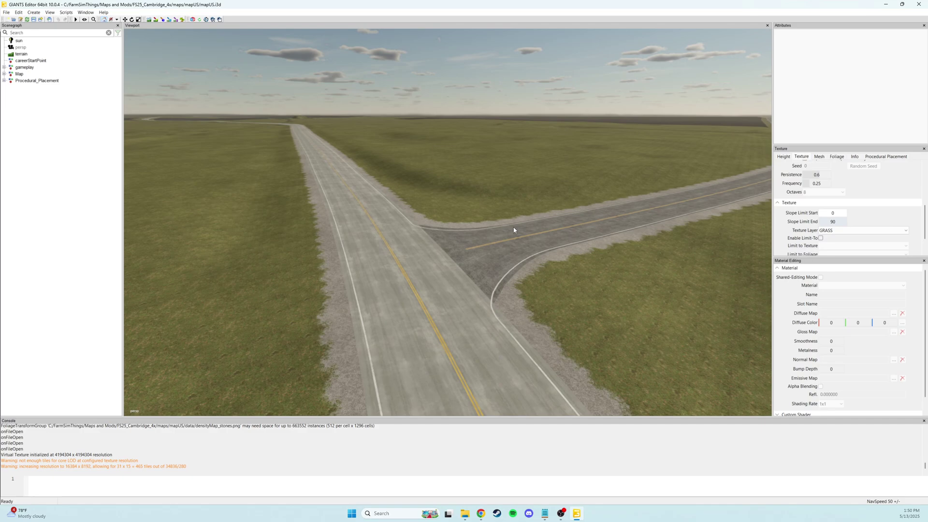
alt+drag(514, 228, 457, 270)
scroll(457, 271, up, 3)
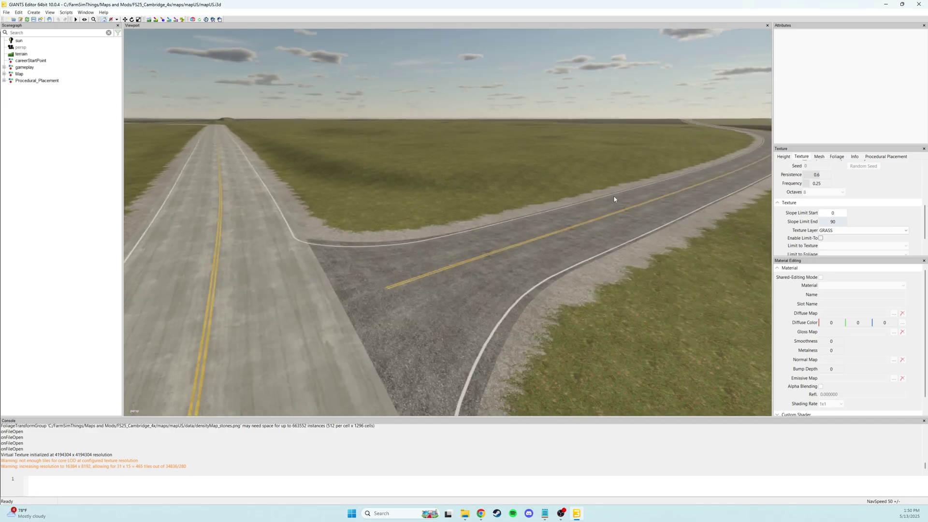
right_drag(614, 200, 562, 218)
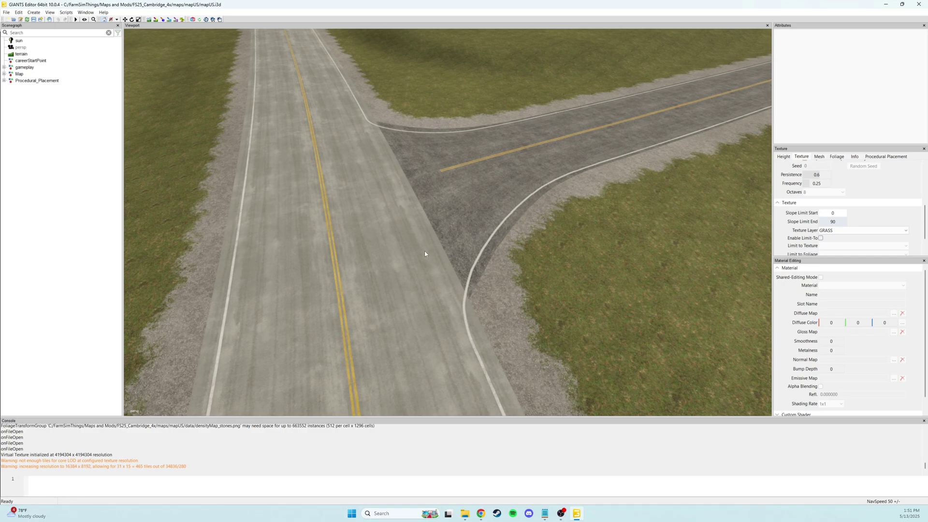
alt+drag(442, 256, 415, 233)
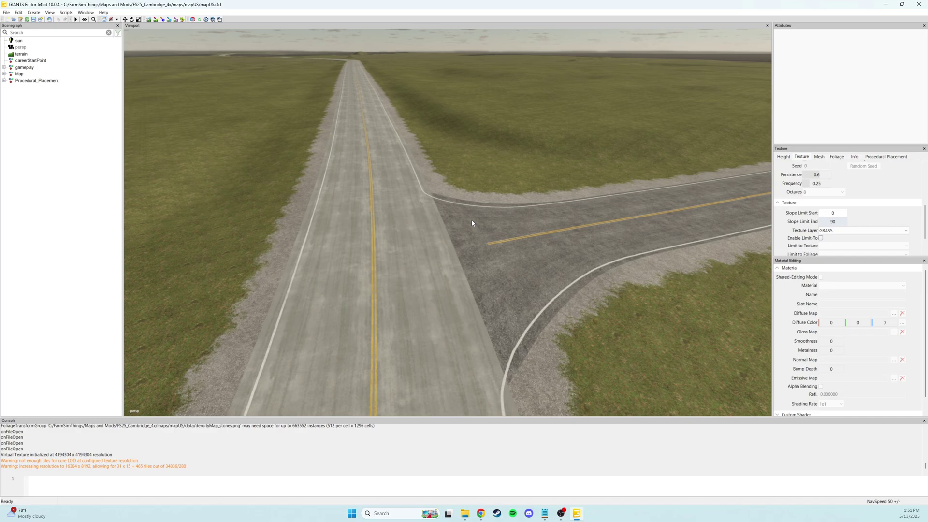
alt+drag(472, 223, 524, 221)
scroll(490, 224, down, 3)
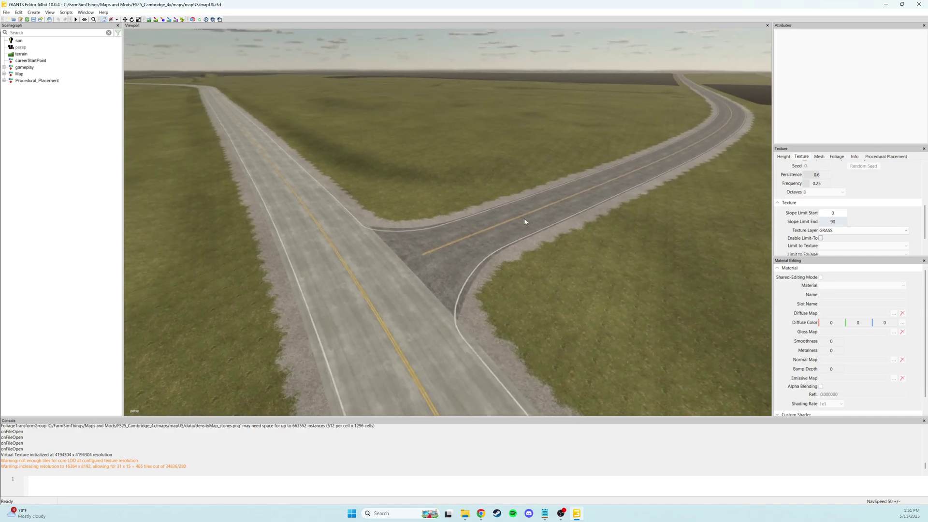
right_drag(524, 222, 485, 216)
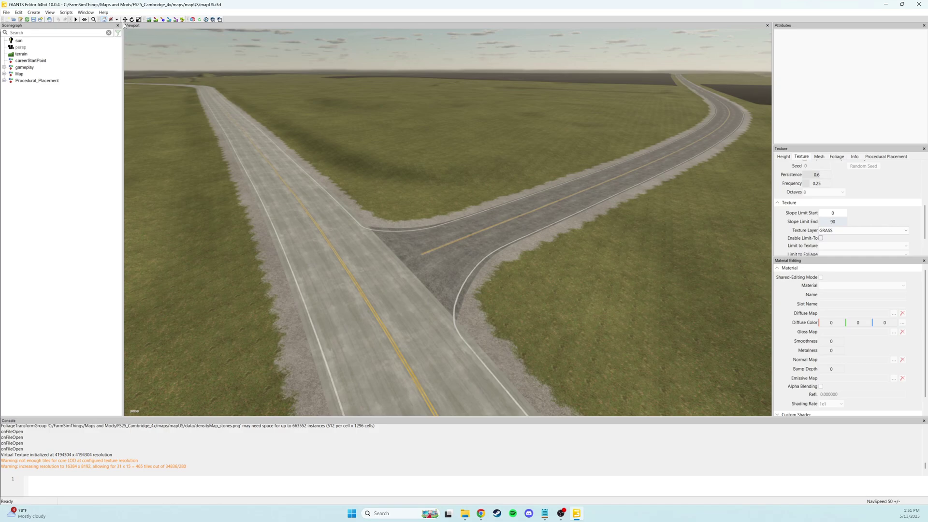
Open the shared map script for season visuals and set the snow value to 5.0.
click(67, 12)
mouse_move(89, 23)
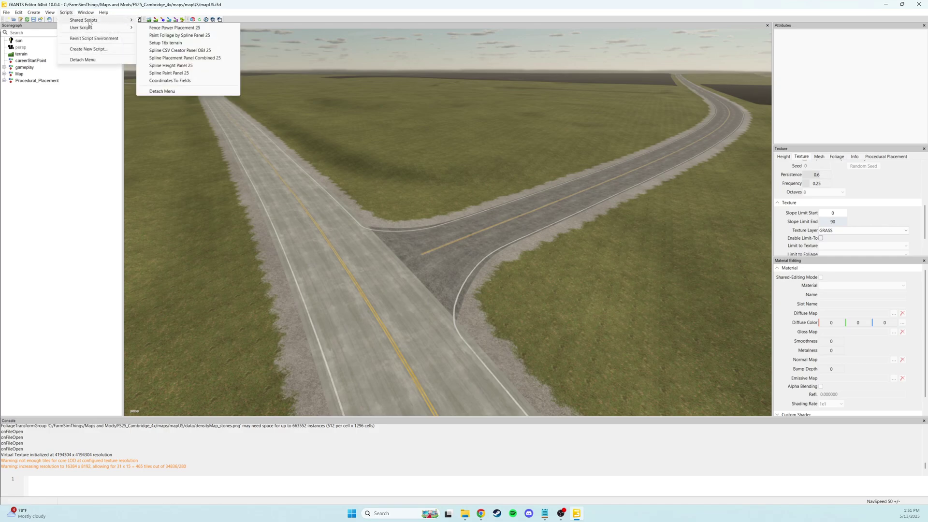
mouse_move(168, 28)
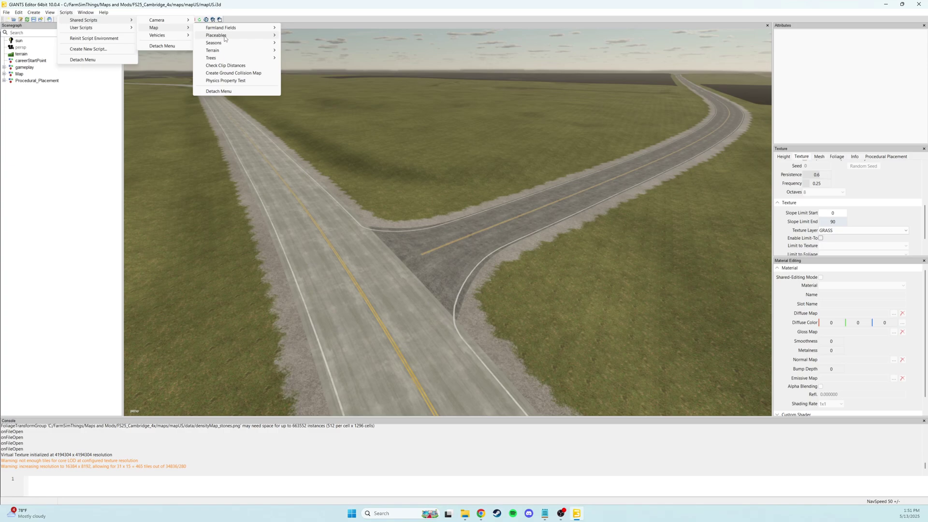
mouse_move(215, 42)
click(312, 50)
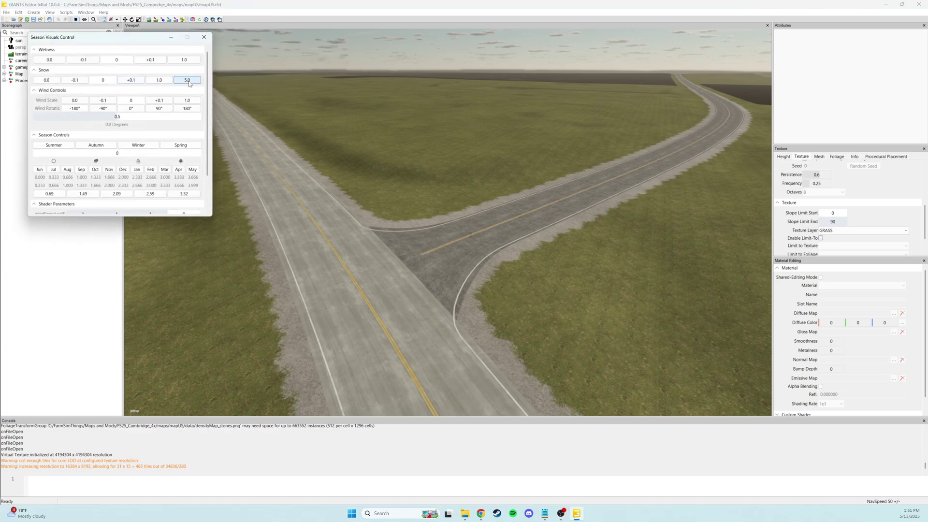
click(189, 84)
Inspect the snow effect on the main road, the side road and their intersection.
alt+drag(461, 263, 510, 236)
scroll(463, 234, up, 2)
scroll(463, 234, up, 2)
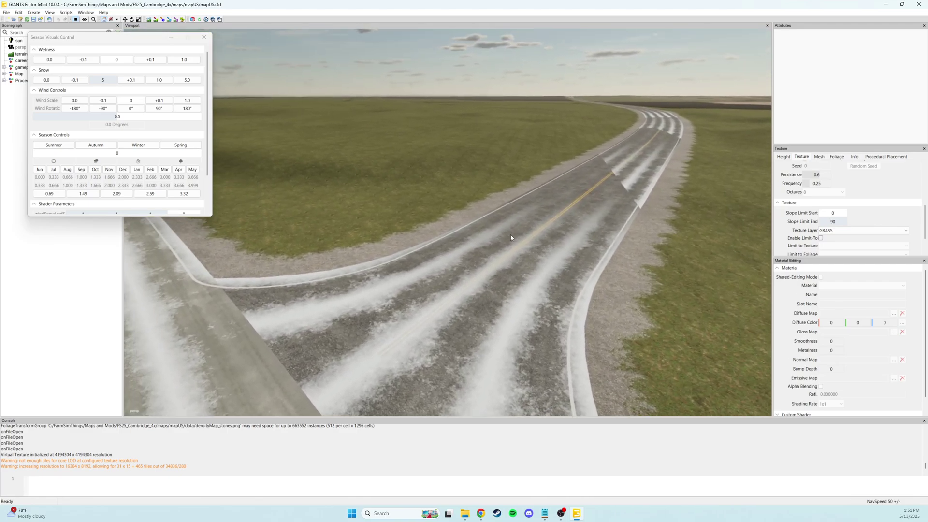
right_drag(511, 236, 497, 250)
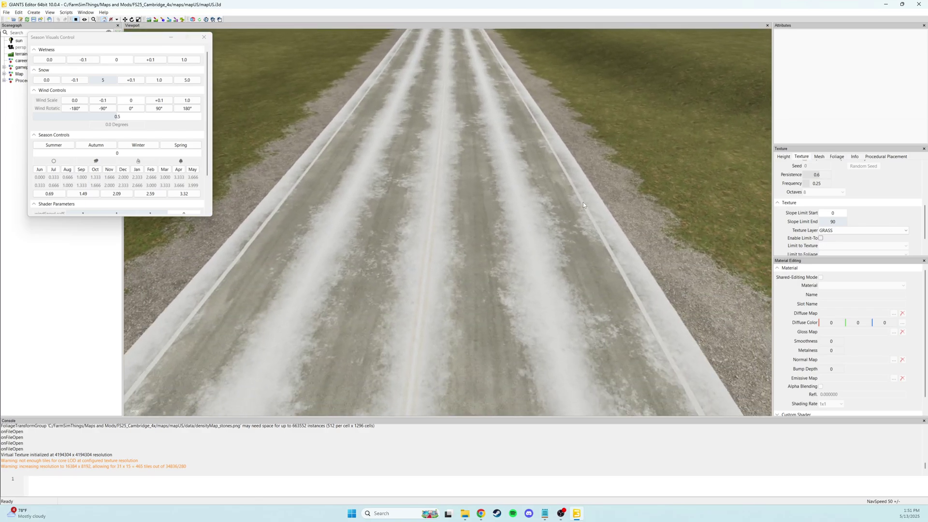
right_drag(492, 205, 533, 214)
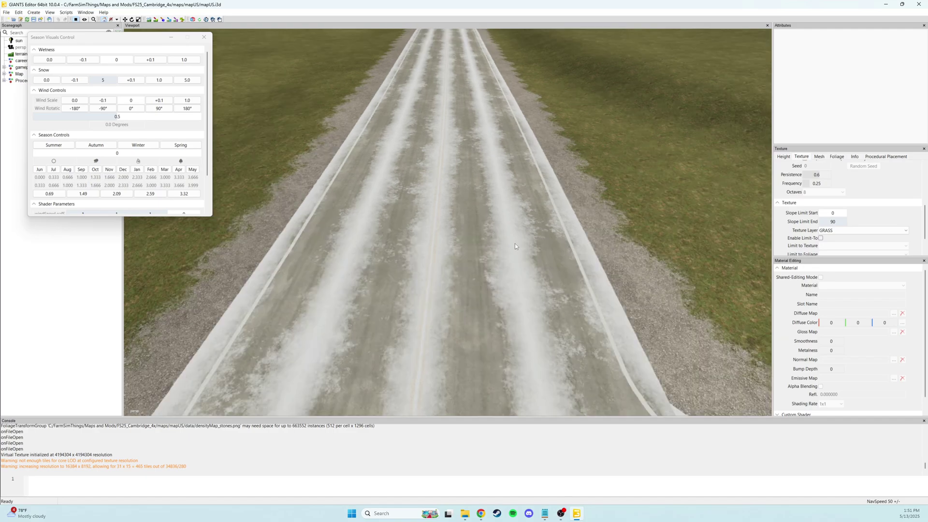
right_drag(515, 246, 517, 290)
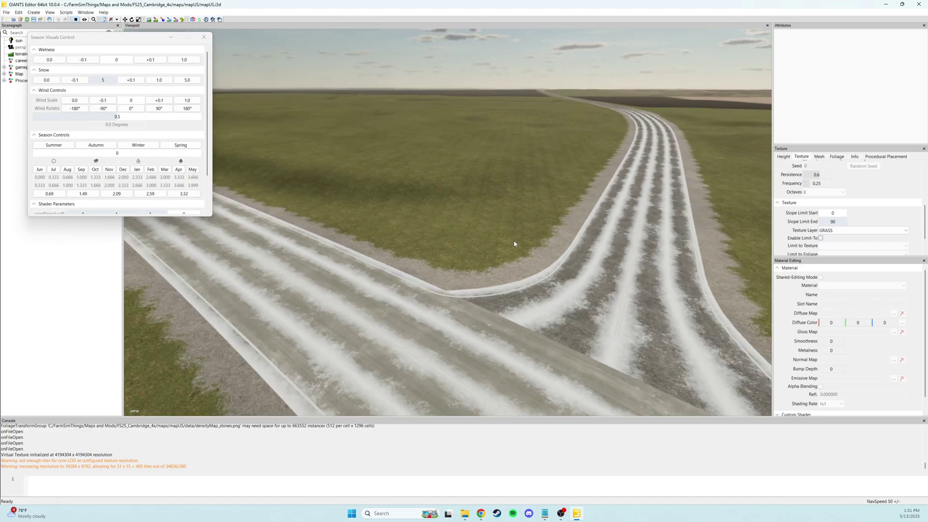
right_drag(514, 245, 583, 229)
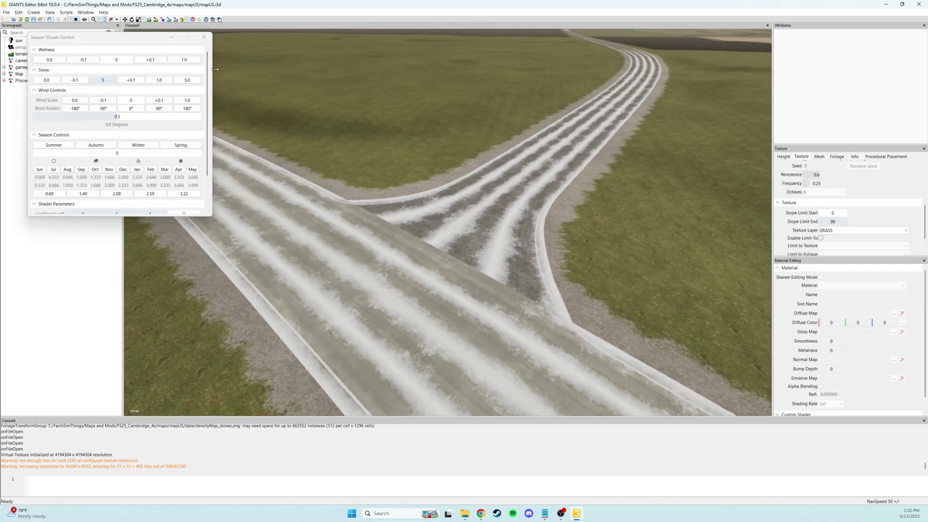
Reset the snow value to 0.0 and close the season visuals control.
click(46, 79)
right_drag(483, 208, 474, 98)
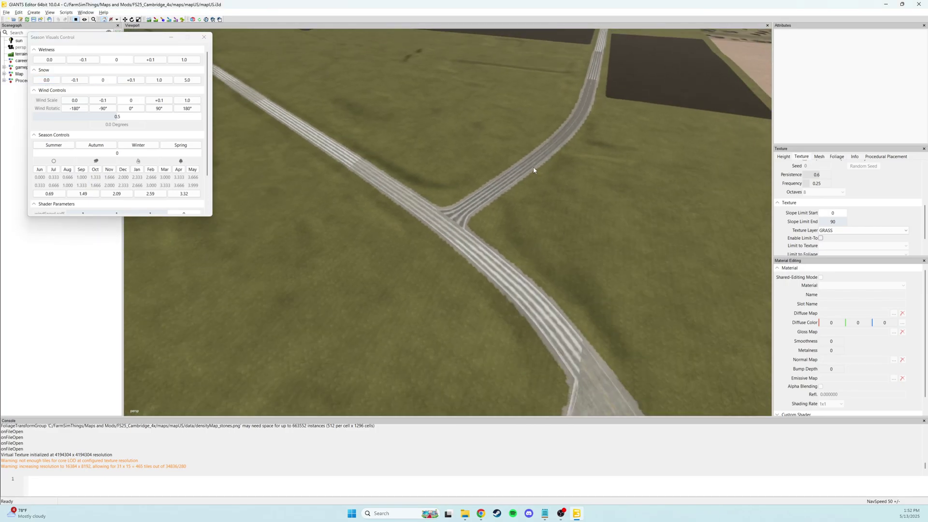
right_drag(367, 251, 457, 150)
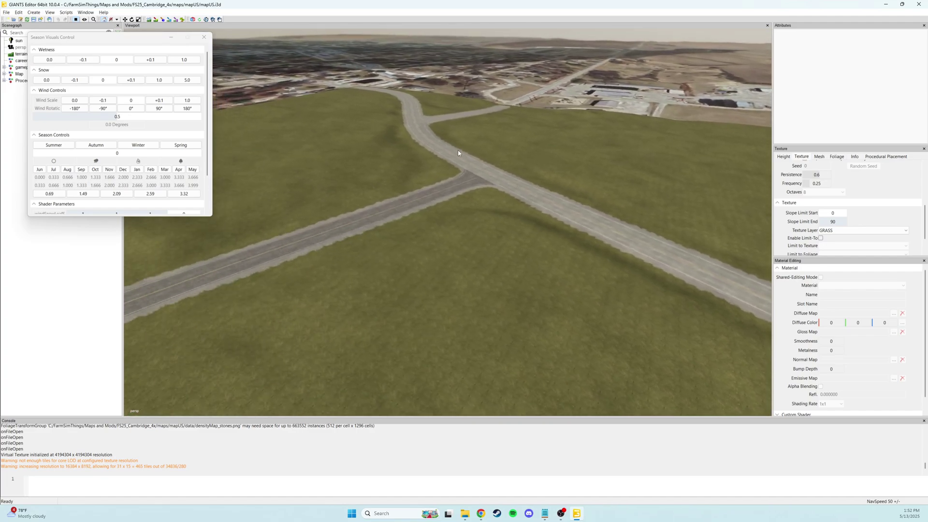
click(204, 39)
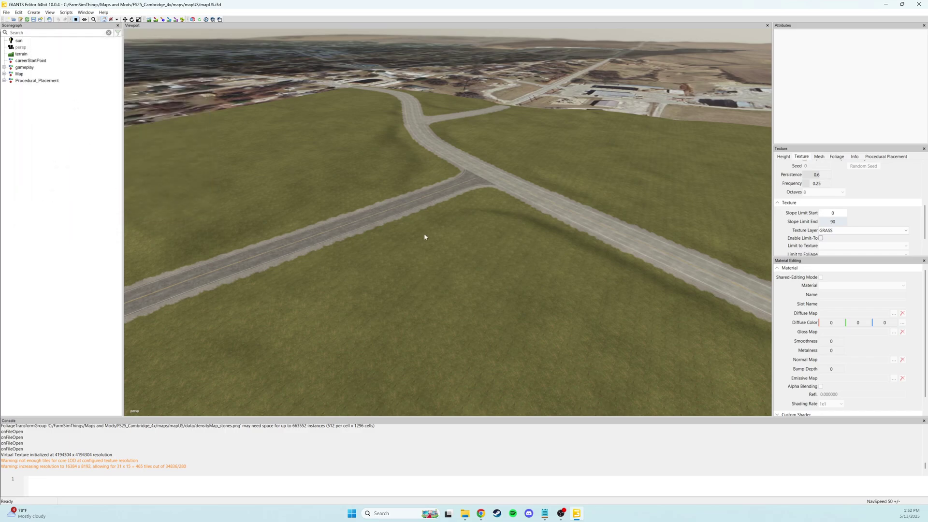
Look over the main road and the surrounding grassland between the town and the fields.
right_drag(425, 233, 489, 238)
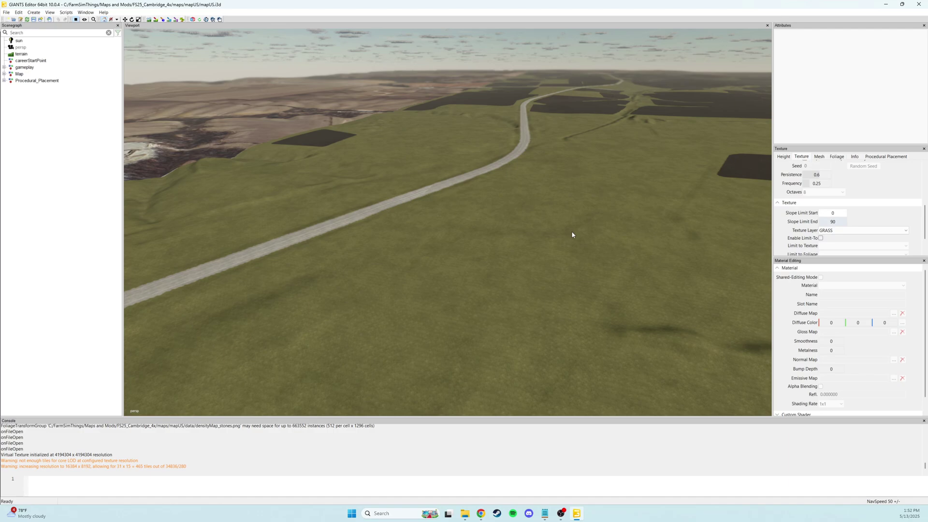
right_drag(564, 247, 498, 248)
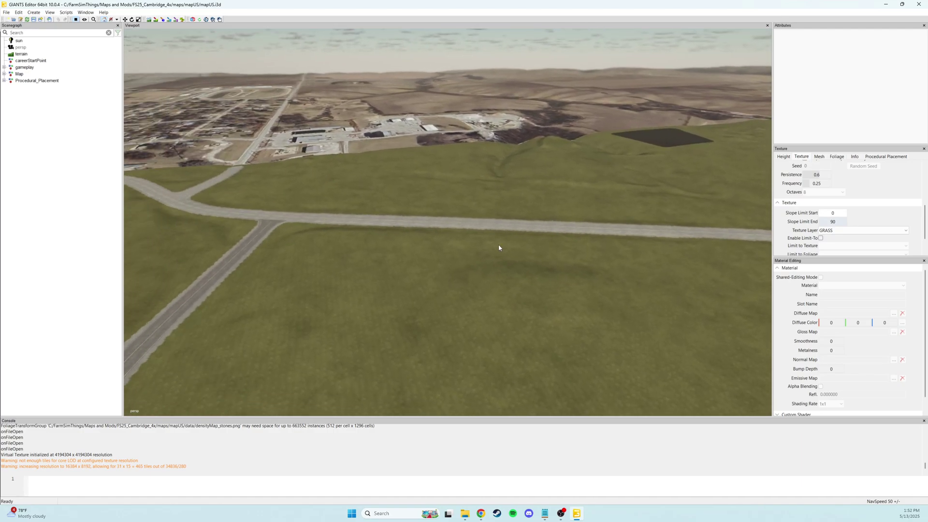
mouse_move(582, 251)
right_down()
mouse_move(472, 248)
mouse_move(572, 245)
right_up()
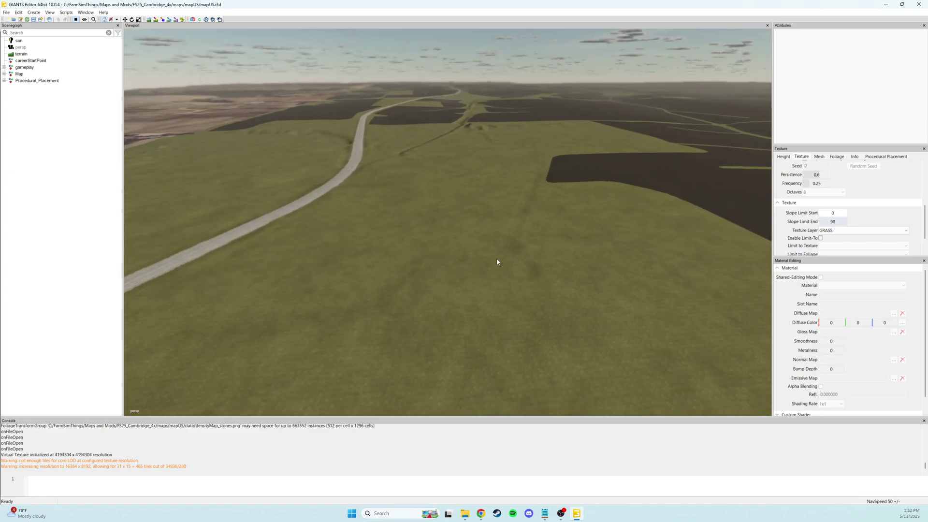
right_drag(357, 260, 434, 246)
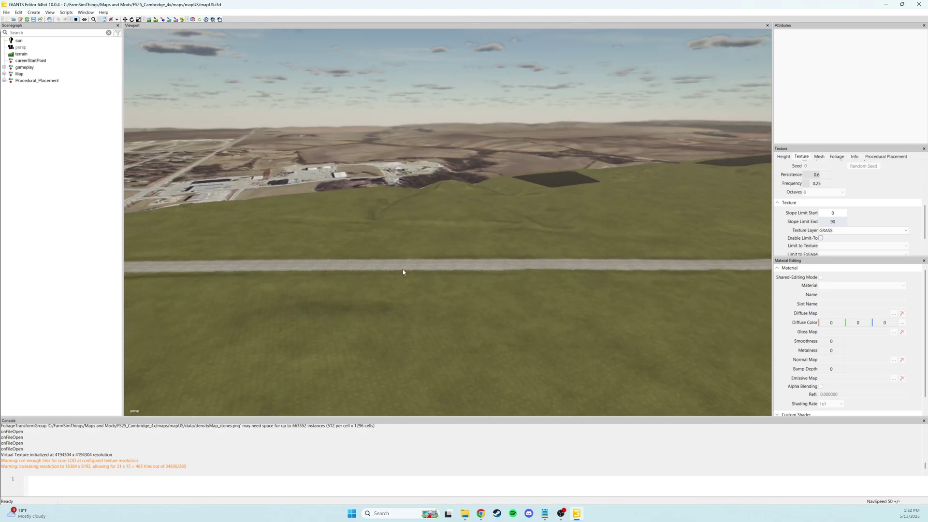
right_drag(550, 275, 494, 276)
right_drag(415, 256, 528, 298)
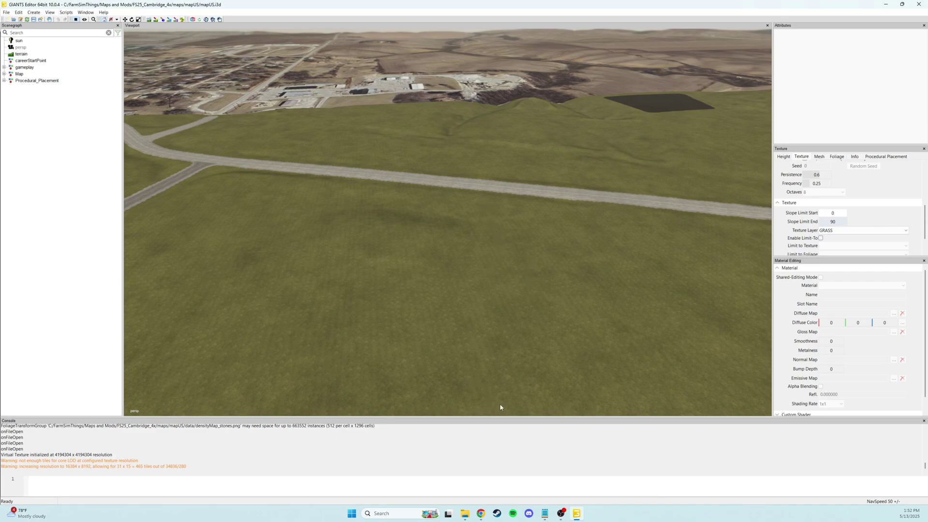
Switch to Chrome and review the FS 25 Updated Scripts topic down to the FS25 Script Versions.zip attachment.
click(481, 513)
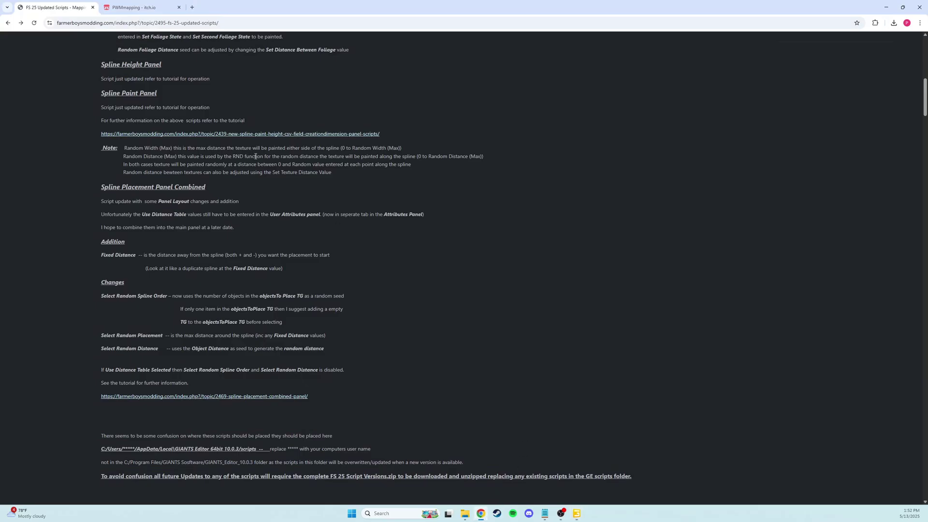
scroll(332, 279, up, 1)
scroll(331, 279, up, 15)
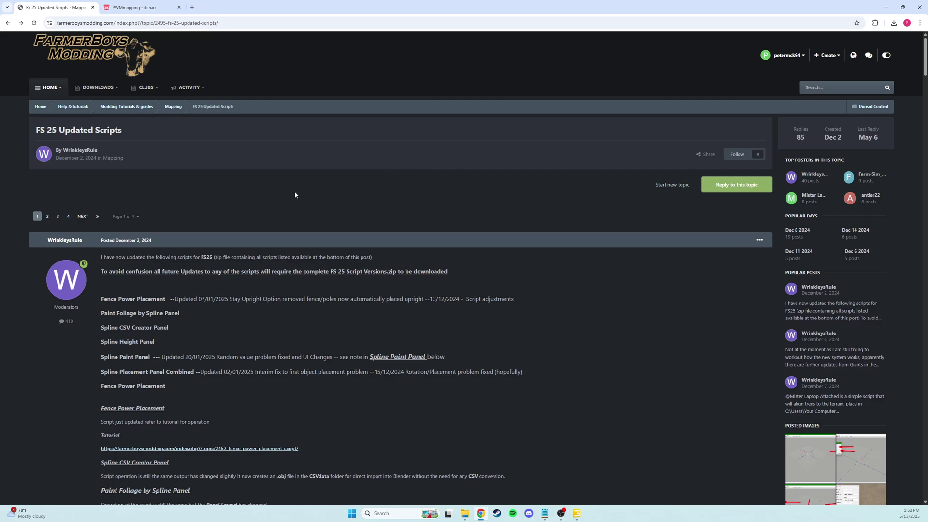
scroll(294, 195, down, 2)
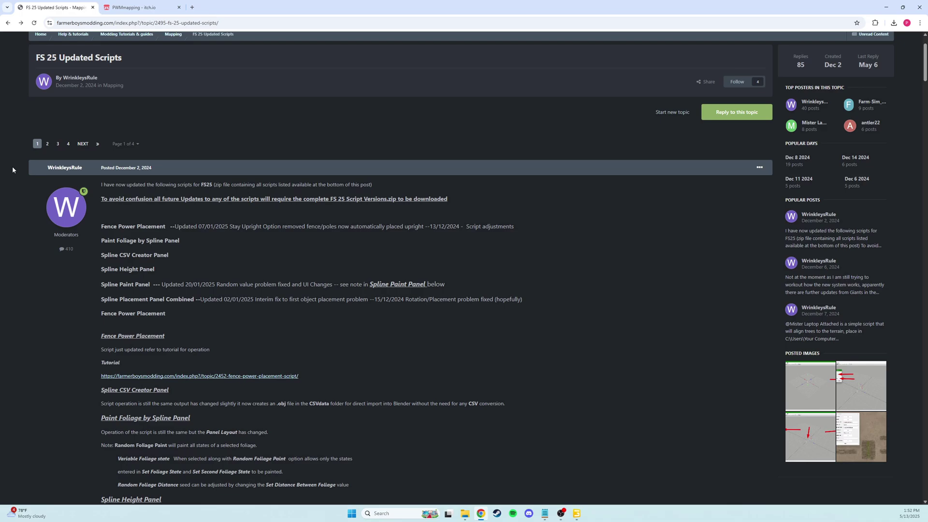
scroll(321, 217, down, 1)
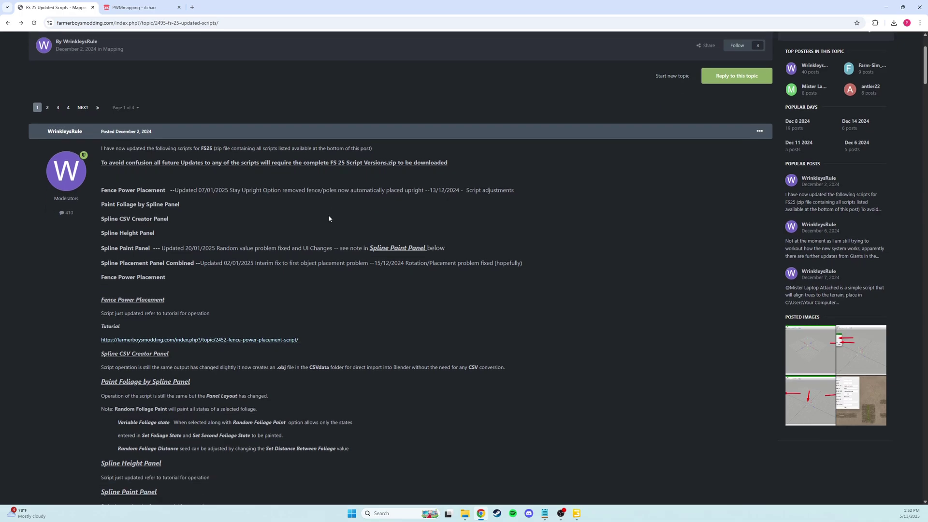
scroll(328, 214, up, 3)
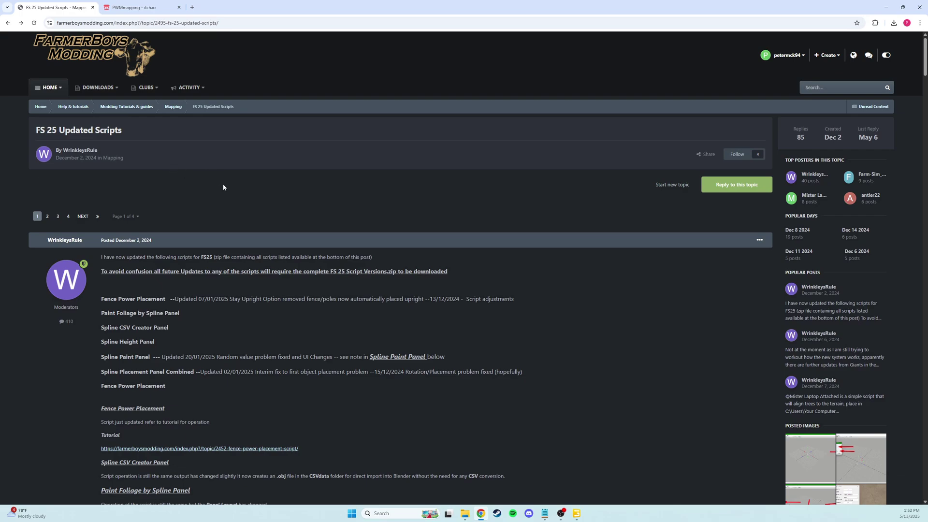
scroll(223, 188, down, 3)
scroll(222, 178, up, 3)
scroll(226, 250, down, 7)
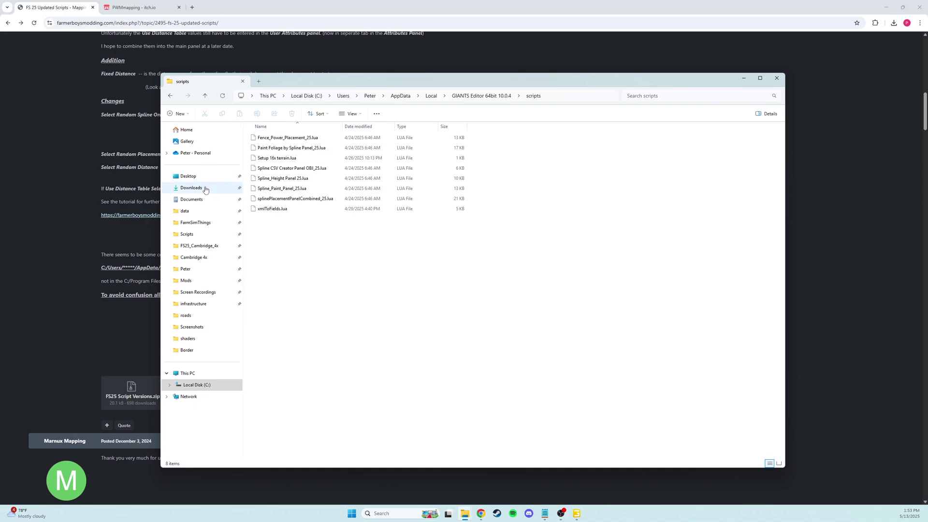
In File Explorer, open the FS25 Script Versions archive in Downloads to view its Lua scripts.
click(206, 189)
double_click(294, 157)
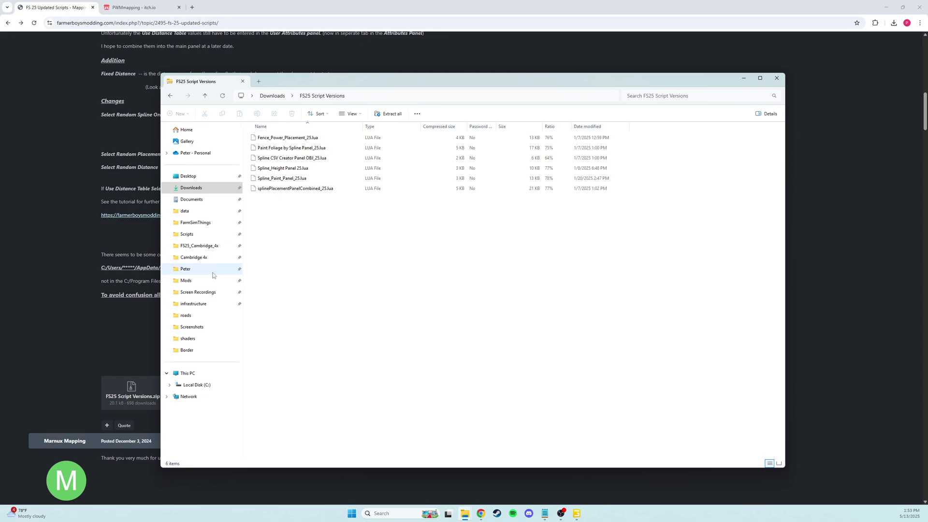
Browse to the user's profile folder under C:\Users and check that File Explorer is set to show hidden items.
click(218, 385)
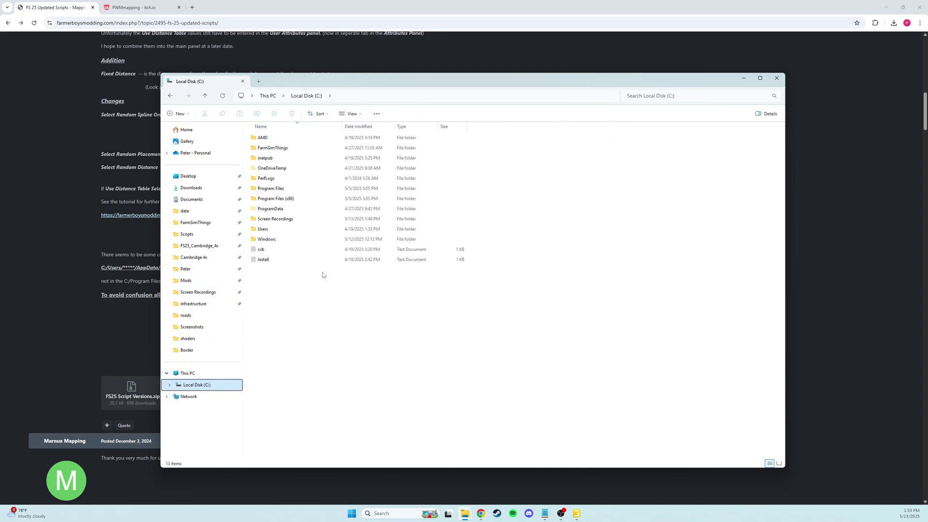
double_click(289, 230)
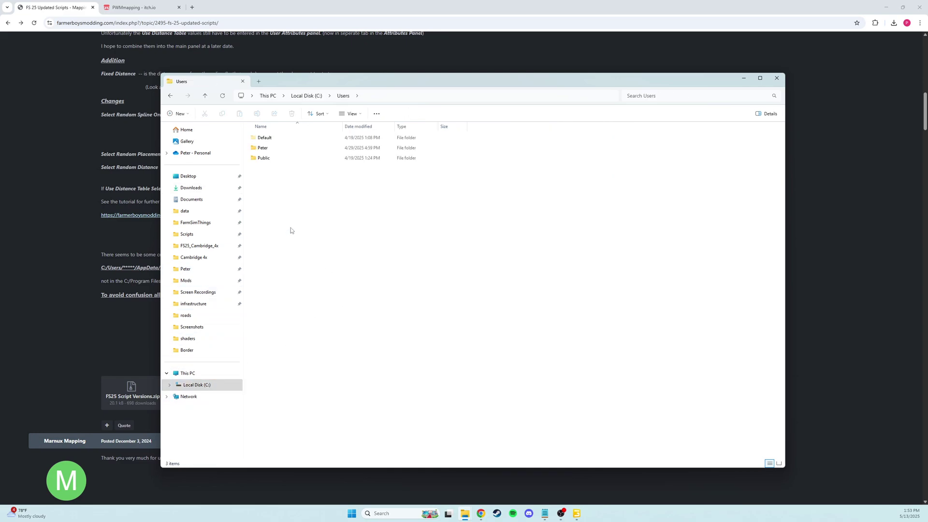
double_click(287, 148)
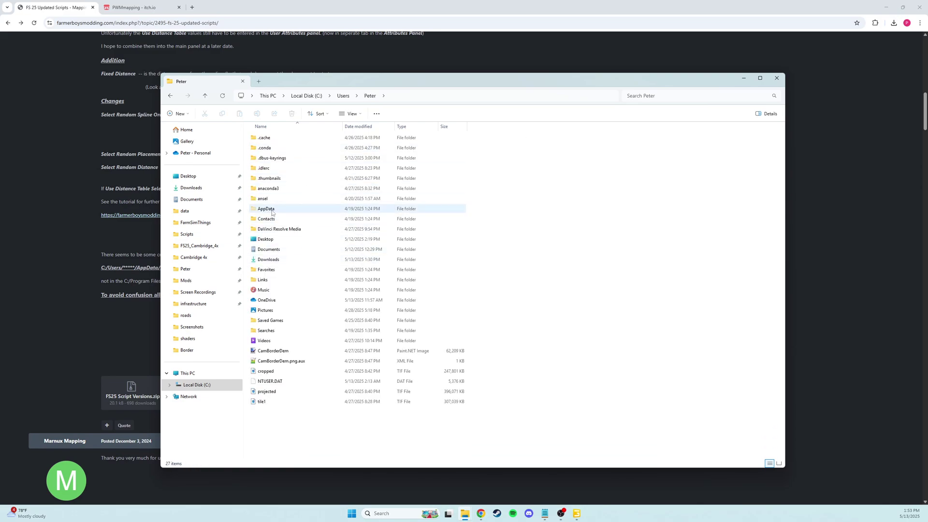
click(357, 116)
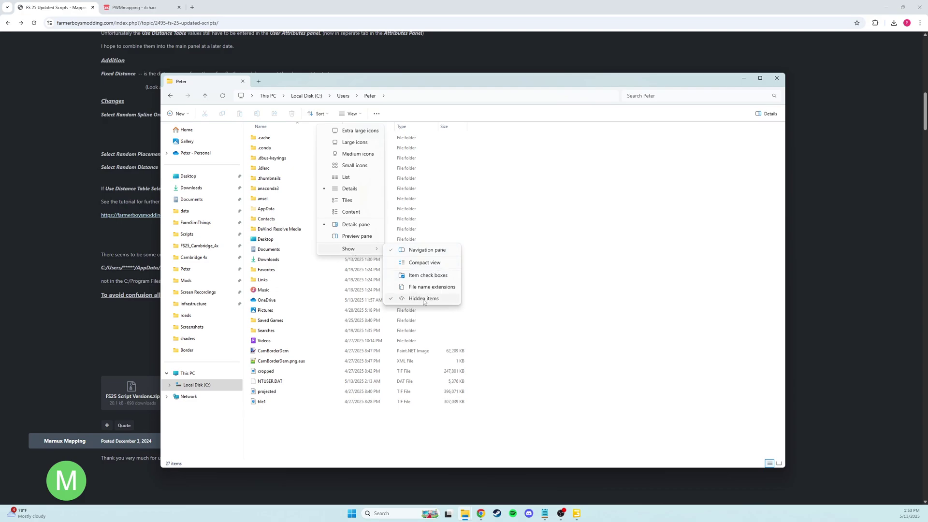
Open the scripts folder of GIANTS Editor 64bit 10.0.4 under AppData\Local.
double_click(266, 208)
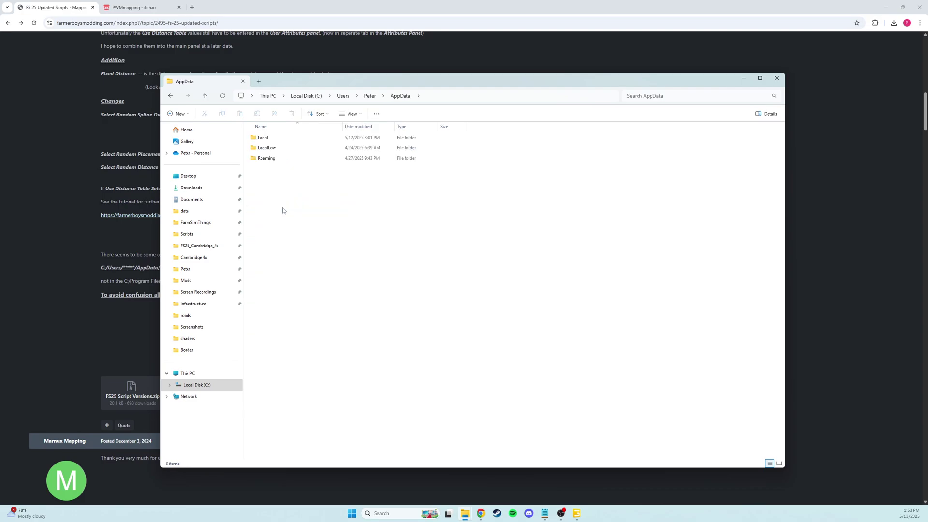
double_click(284, 138)
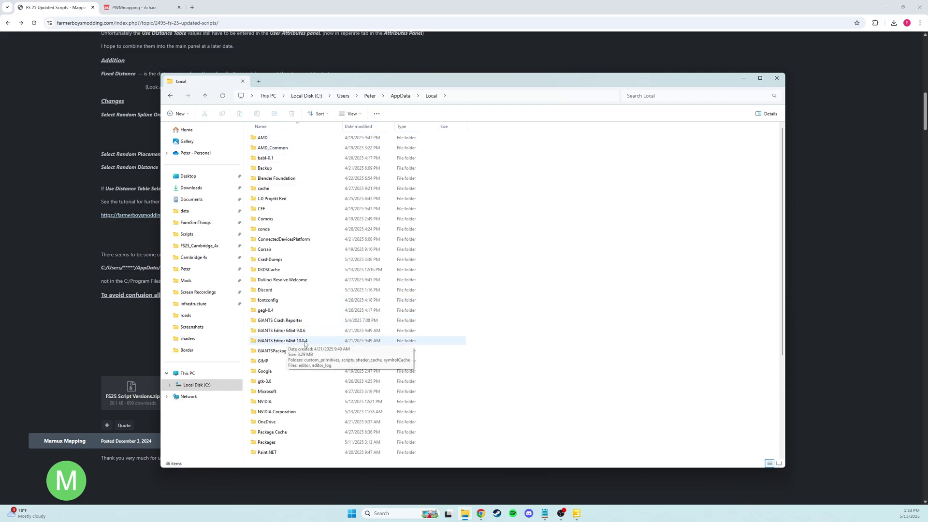
double_click(308, 341)
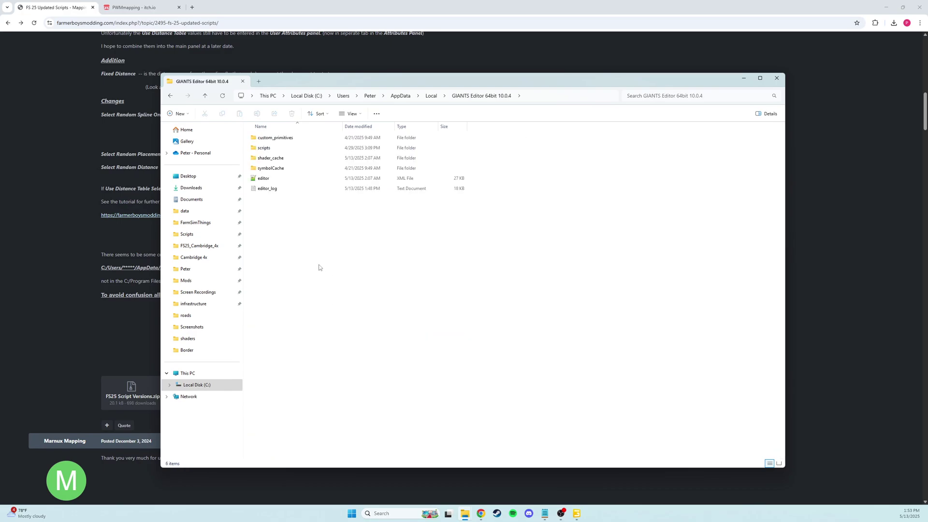
double_click(265, 148)
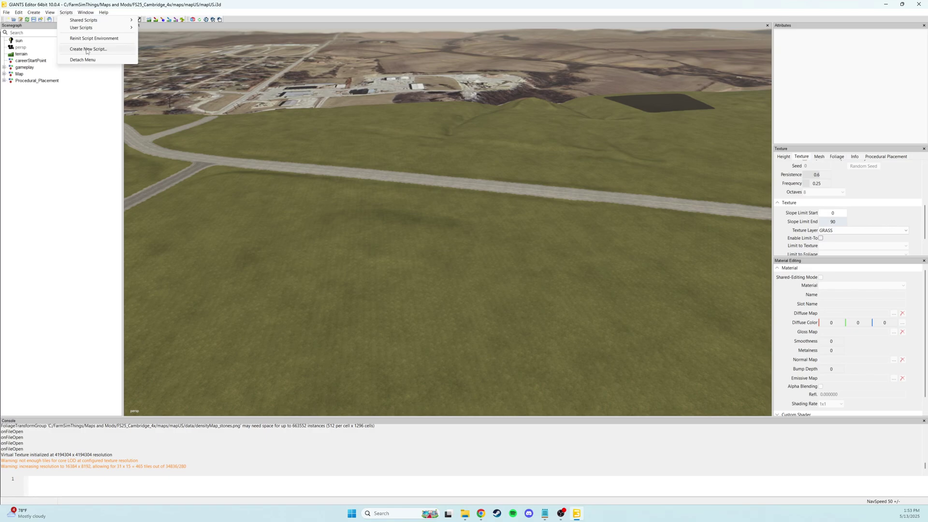
Switch to GIANTS Editor, create a new user script named ds, and close the Script Editor.
click(87, 49)
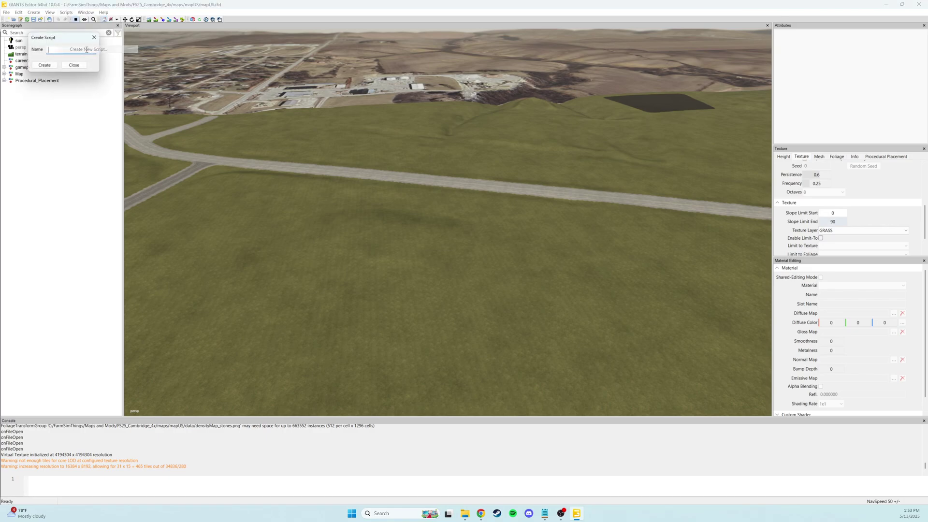
click(53, 67)
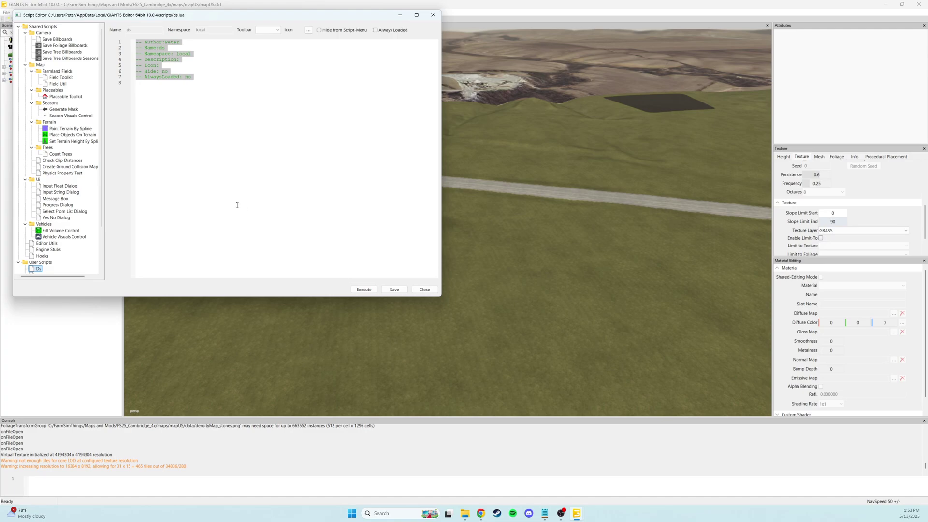
click(424, 290)
click(70, 12)
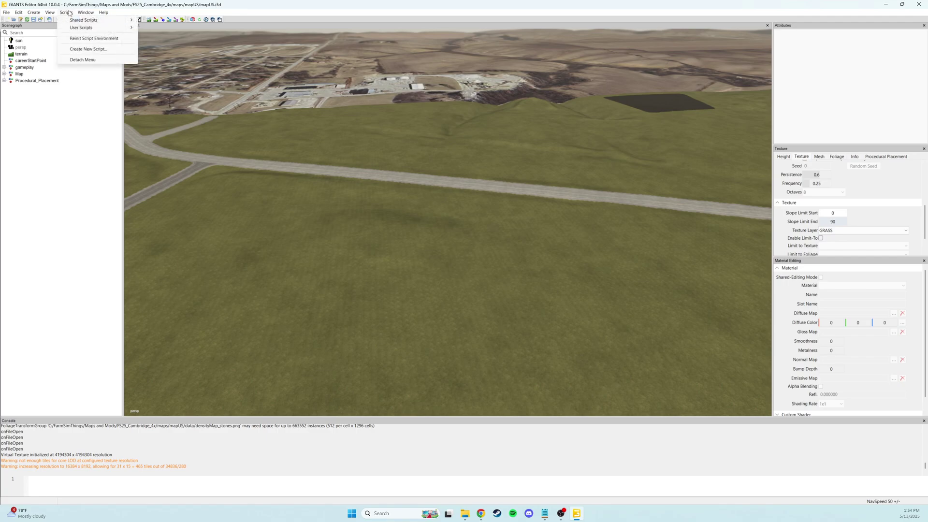
mouse_move(86, 12)
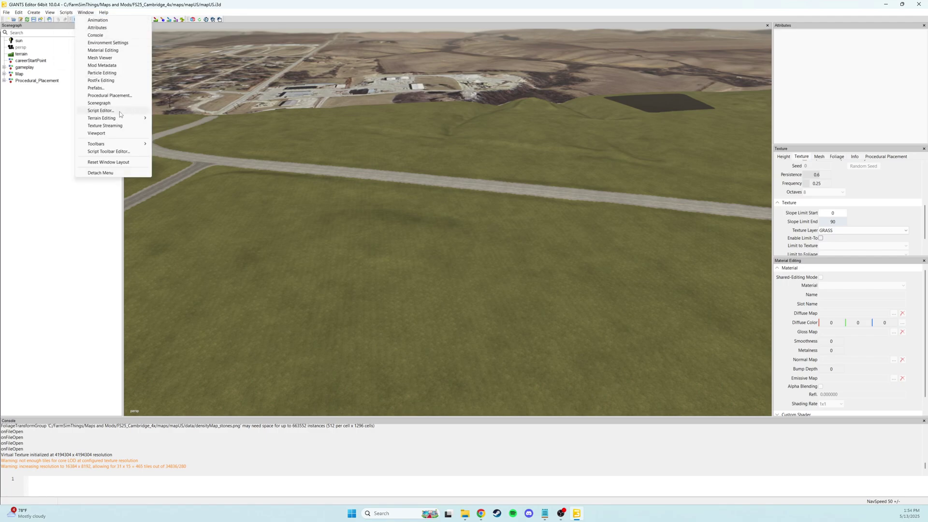
click(18, 125)
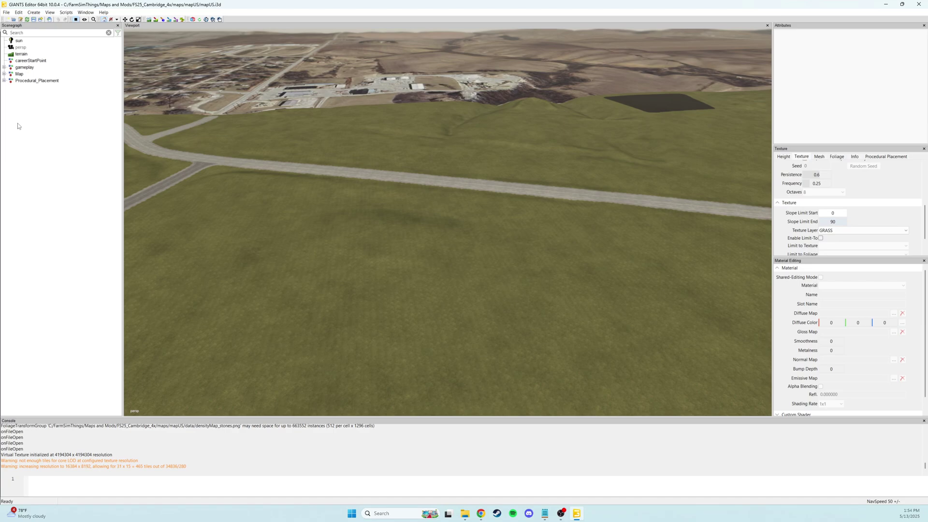
Create a spline and place it on the open grassland beside the main road.
alt+drag(389, 188, 571, 183)
scroll(477, 186, down, 5)
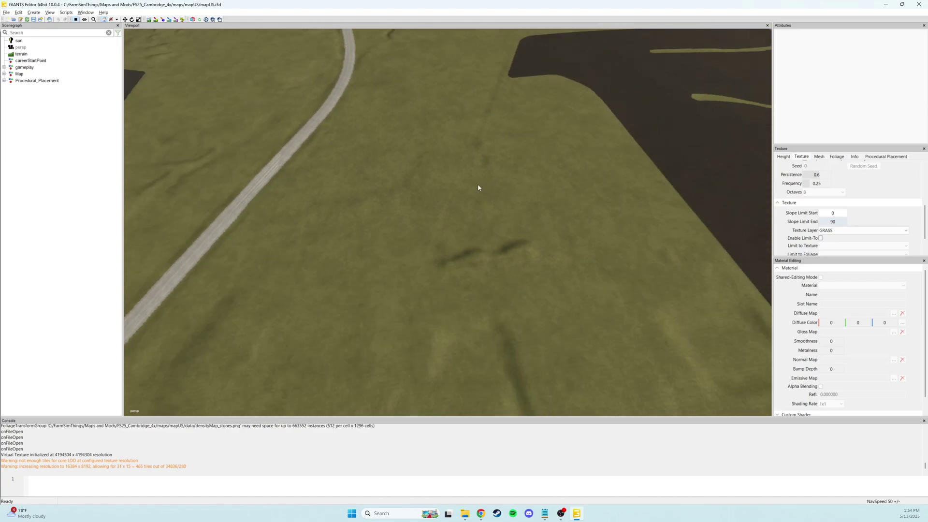
right_drag(509, 164, 544, 137)
scroll(547, 145, up, 2)
alt+drag(550, 149, 442, 182)
right_drag(441, 185, 531, 173)
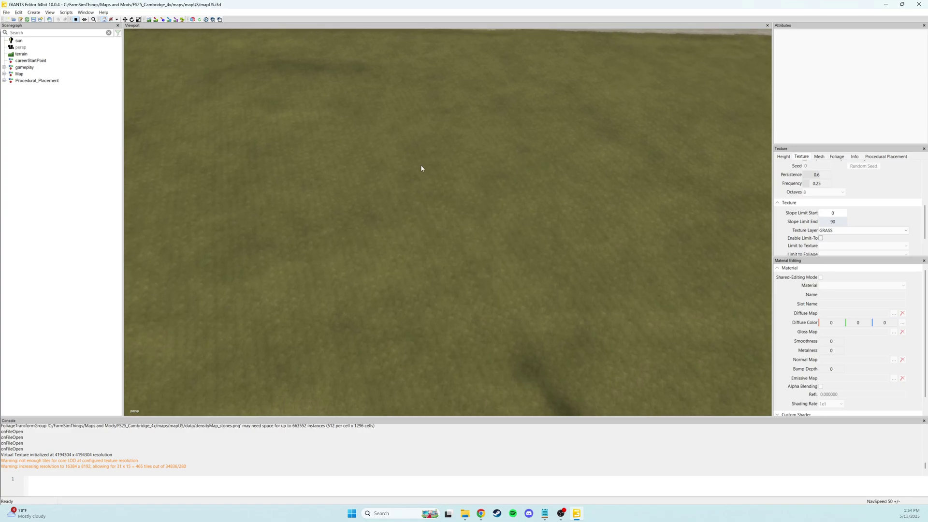
click(34, 13)
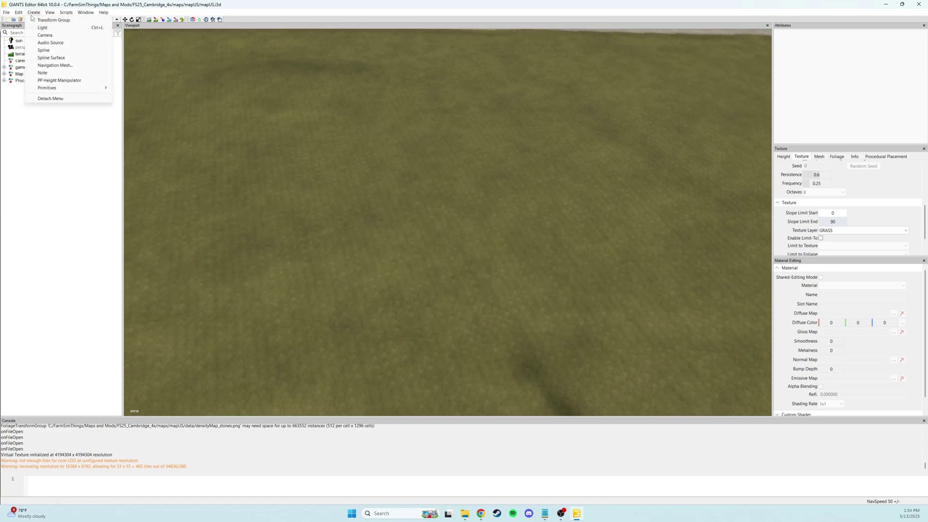
click(43, 51)
alt+drag(447, 283, 386, 242)
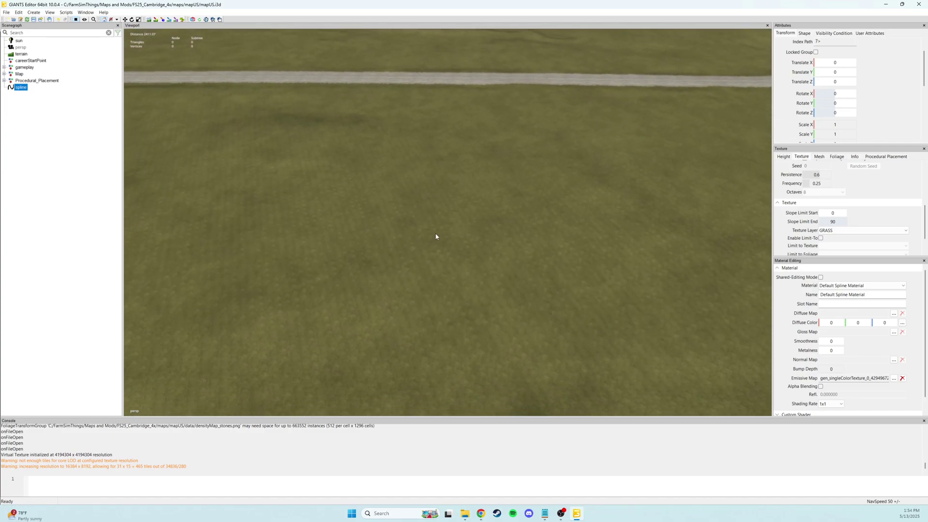
key(ctrl+b)
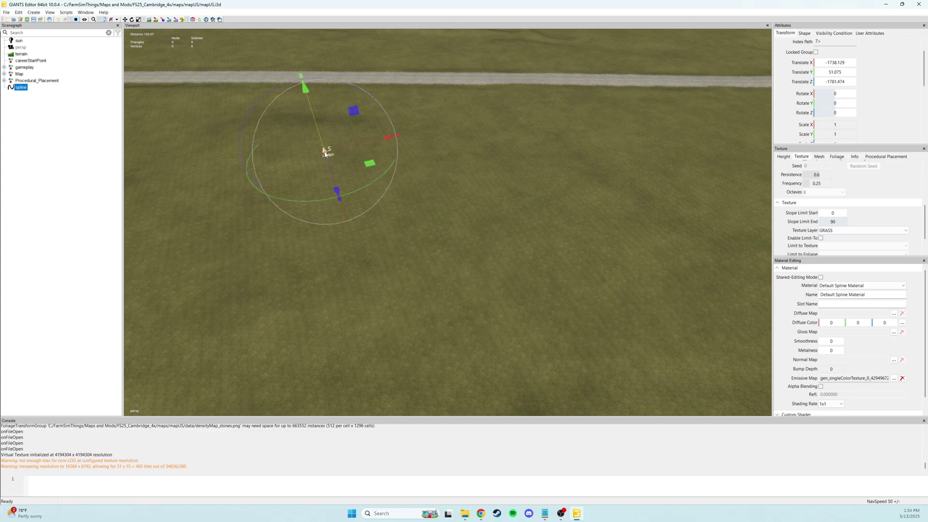
Switch the spline to control-point editing and pull its start point away from the end point along the X axis.
alt+drag(503, 229, 480, 193)
alt+right_drag(459, 244, 475, 201)
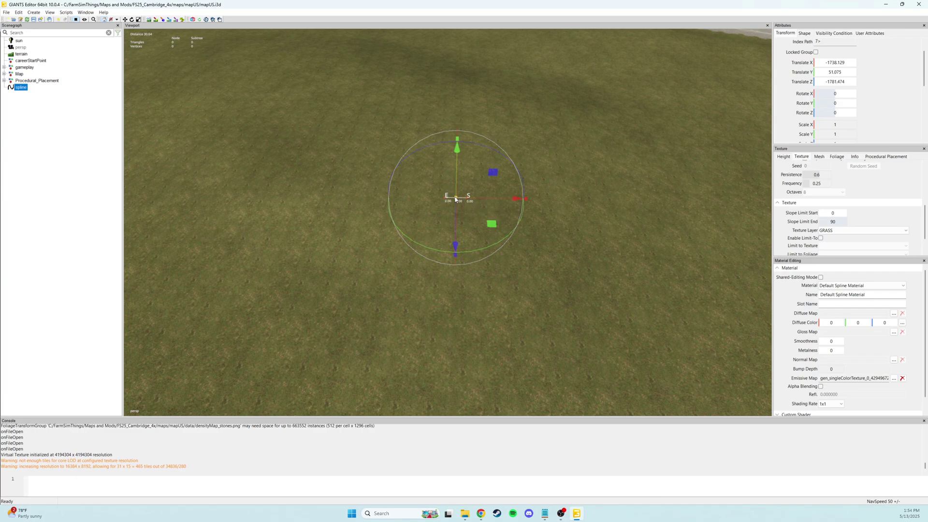
key(d)
mouse_move(564, 208)
right_down()
mouse_move(576, 204)
mouse_move(566, 200)
right_up()
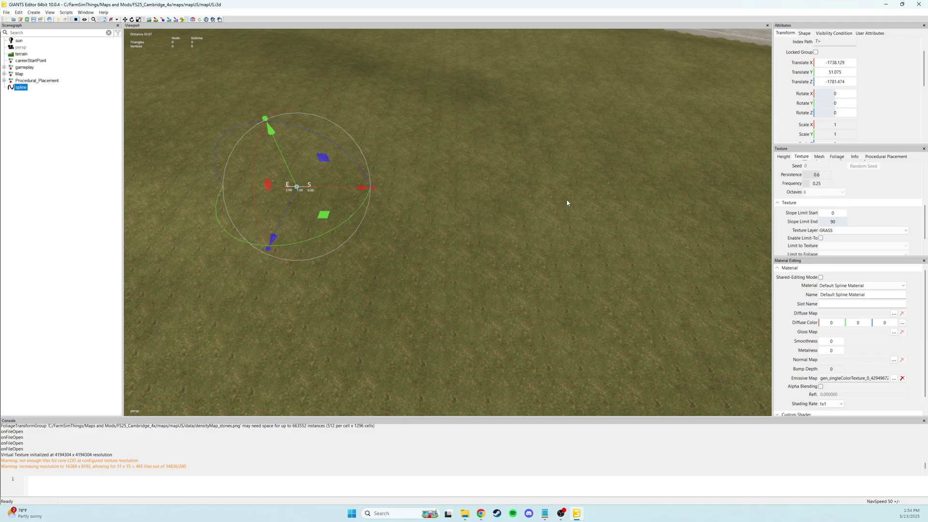
key(w)
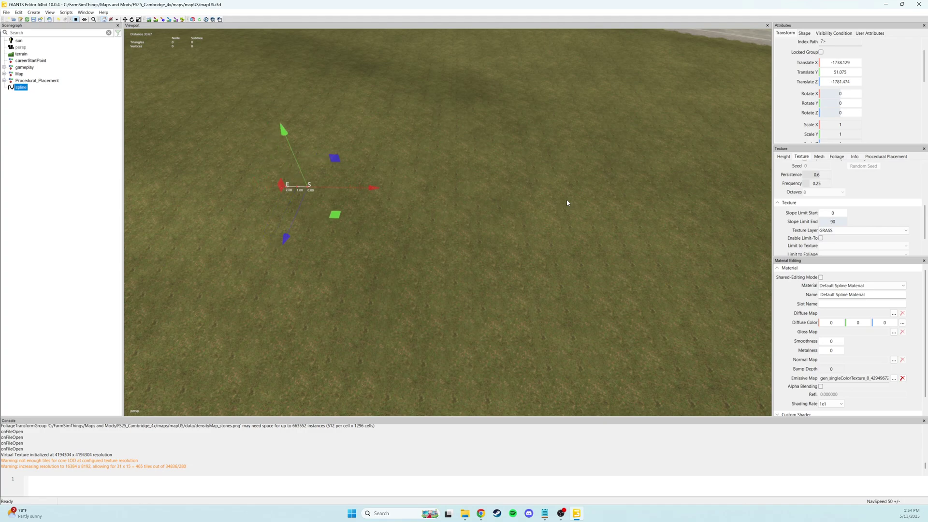
scroll(466, 218, down, 5)
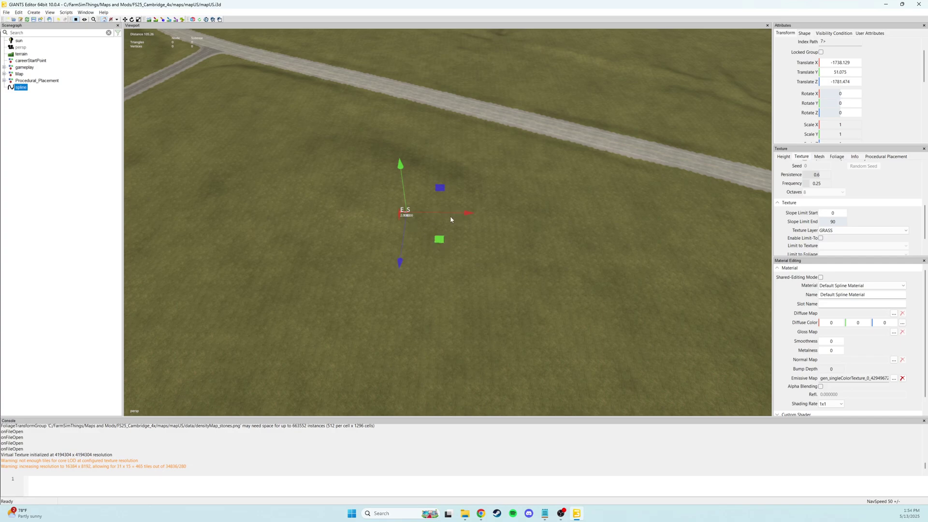
drag(463, 215, 598, 274)
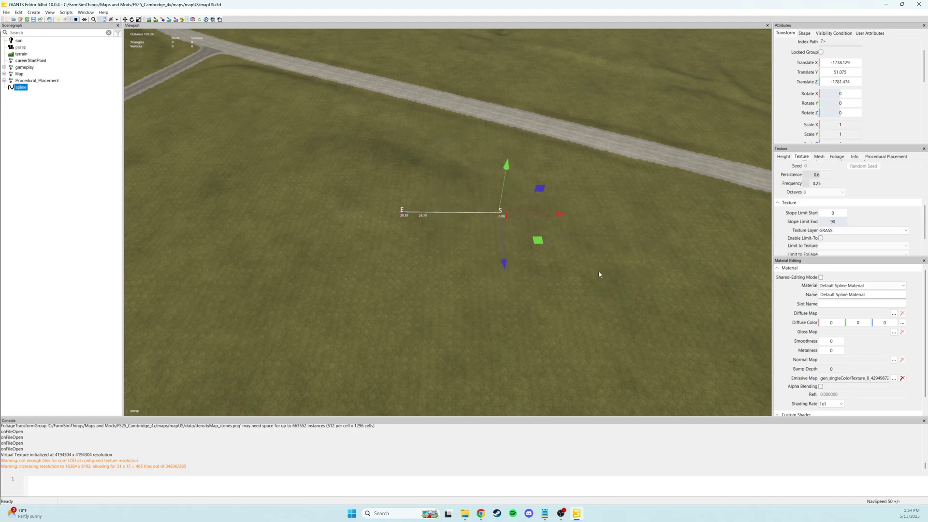
Extend the spline with further control points into a winding loop about 620 m long across the grassland.
key(ctrl+b)
drag(517, 216, 725, 226)
mouse_move(748, 264)
mouse_down()
mouse_move(737, 298)
mouse_move(704, 331)
mouse_move(494, 348)
mouse_move(307, 331)
mouse_move(259, 287)
mouse_move(242, 107)
mouse_move(200, 96)
mouse_move(160, 122)
mouse_move(138, 175)
mouse_move(146, 258)
mouse_move(180, 332)
mouse_move(263, 377)
mouse_move(578, 382)
mouse_move(734, 358)
mouse_up()
scroll(532, 279, down, 2)
scroll(523, 260, down, 3)
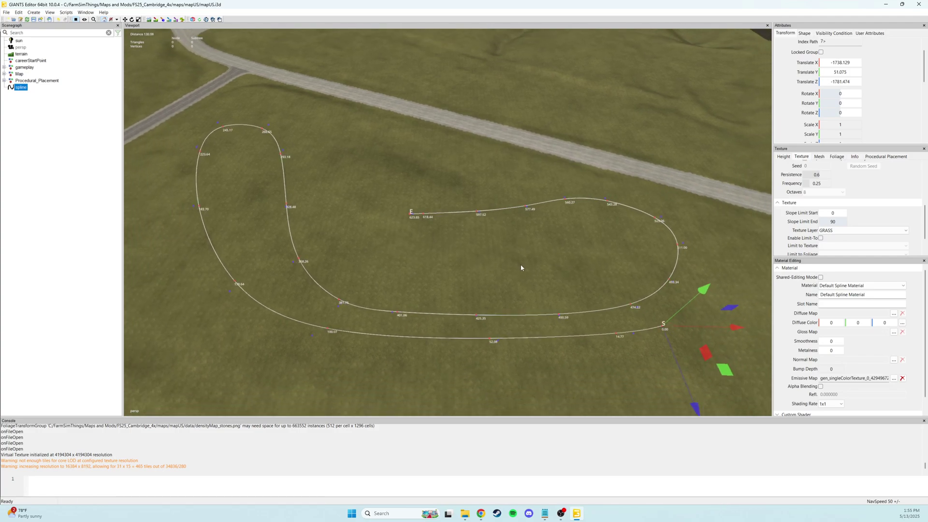
Reselect the spline, step through its control points from the end, and nudge the third one slightly along the Z axis.
click(50, 110)
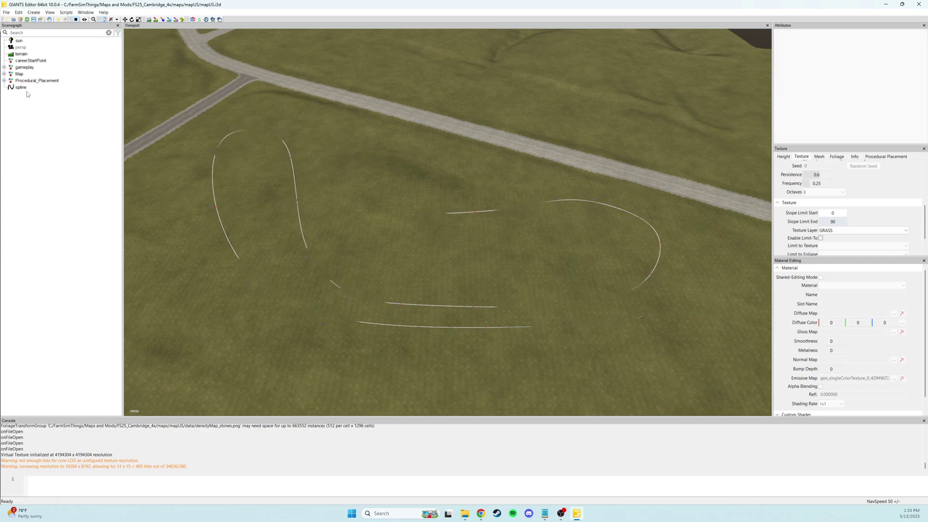
click(23, 89)
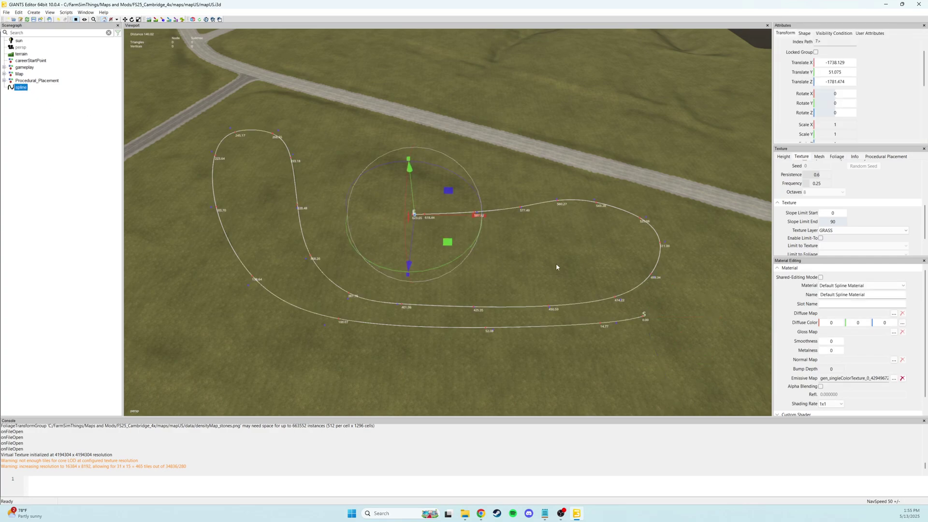
alt+middle_drag(555, 264, 509, 307)
alt+drag(597, 294, 496, 264)
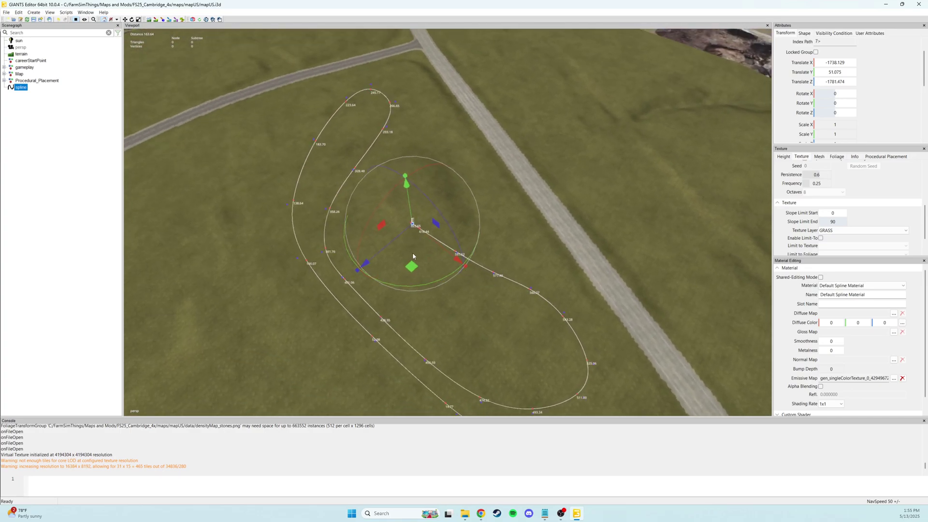
key(Page_Down)
key(Page_Down)
key(Page_Down)
key(Page_Down)
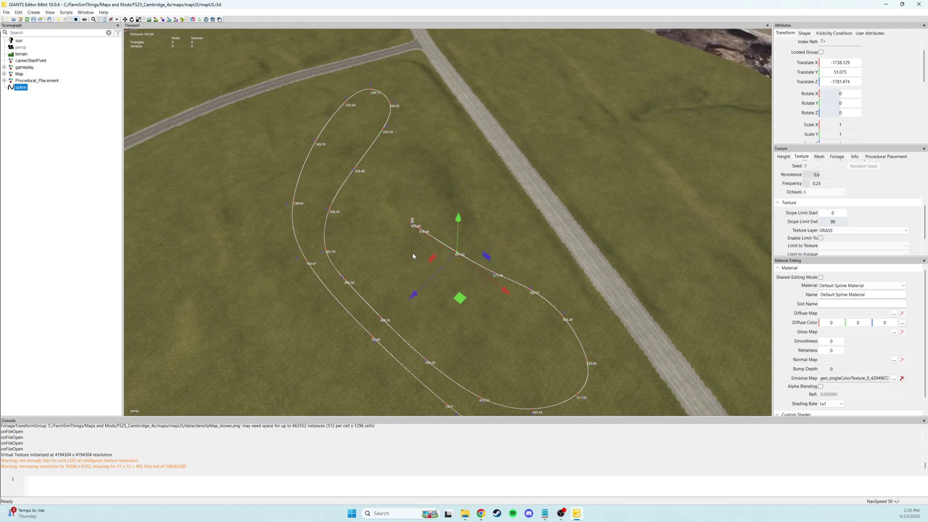
drag(445, 264, 447, 261)
Adjust the next two control points slightly to smooth the spline's end stretch, and select the point after them.
key(Page_Down)
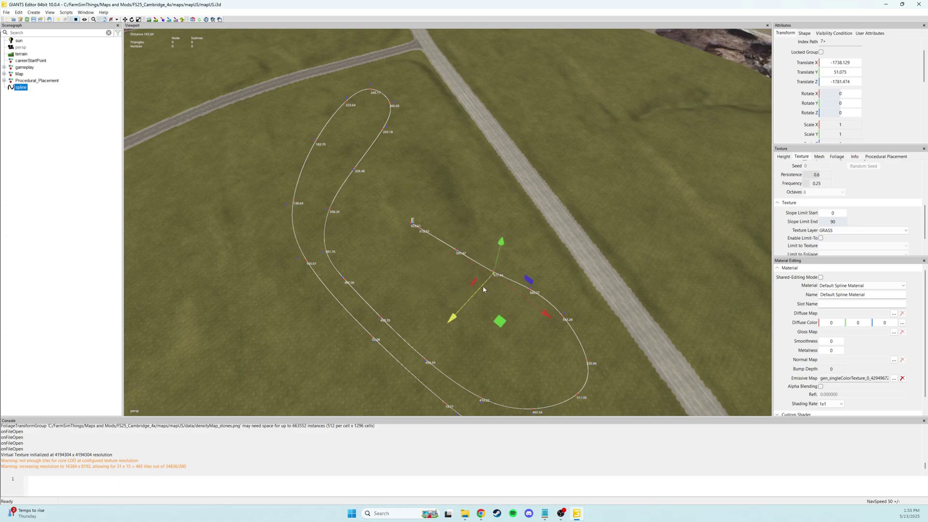
drag(484, 287, 487, 284)
key(Page_Down)
drag(544, 335, 537, 341)
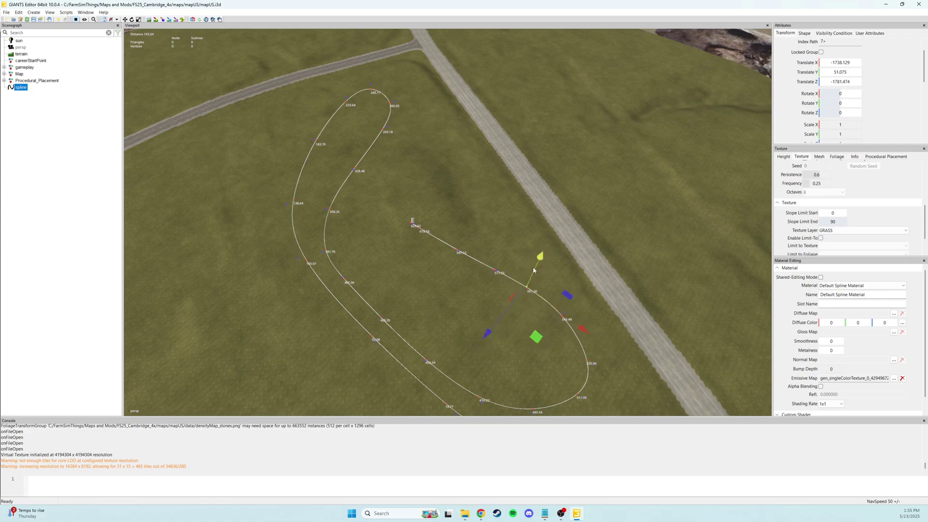
mouse_move(540, 256)
mouse_down()
mouse_move(533, 276)
mouse_move(532, 265)
mouse_up()
drag(539, 340, 534, 341)
key(Page_Down)
alt+drag(564, 258, 545, 236)
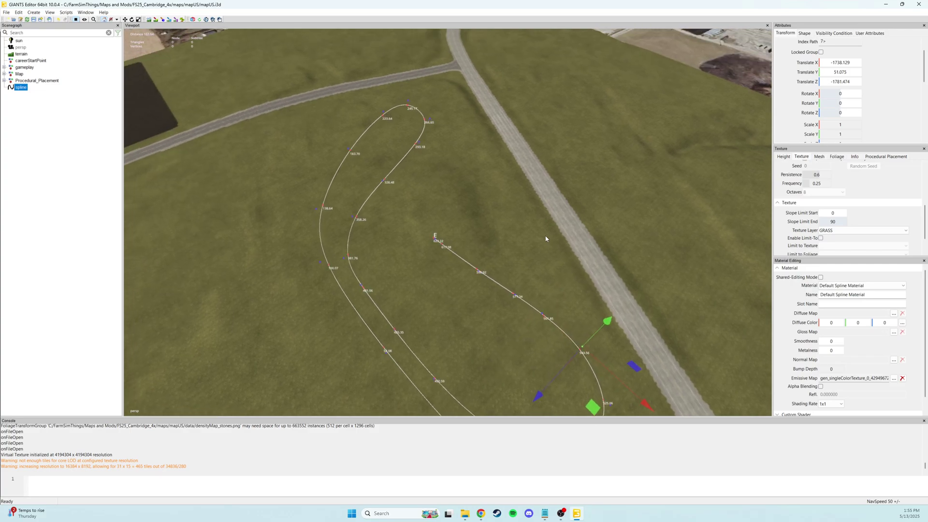
Delete the practice spline from the scene.
click(78, 138)
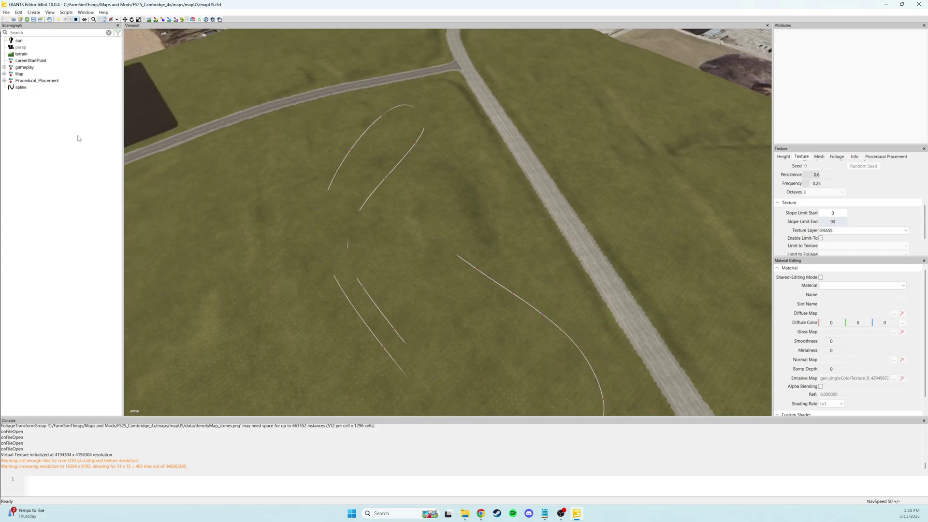
click(25, 90)
key(Delete)
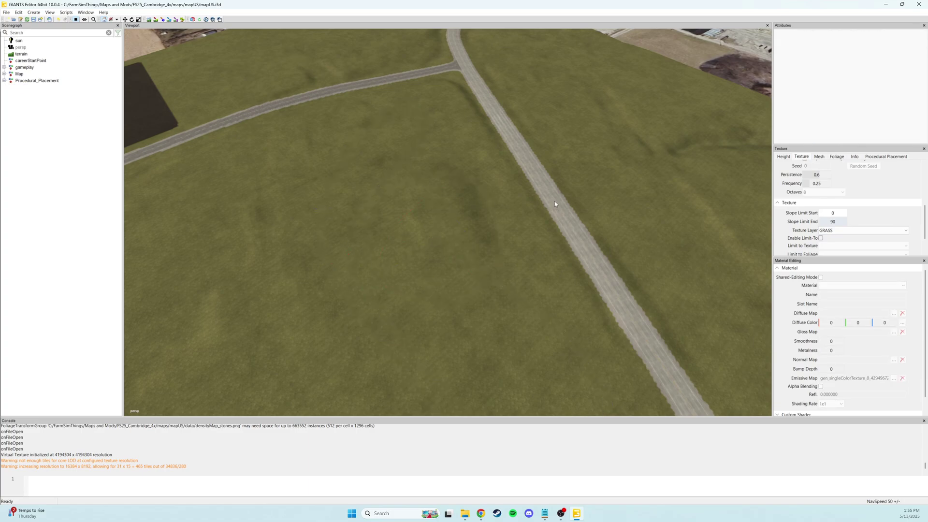
Select the PDA Image plane in the Map group's Border and raise it above the terrain to about Y 78.6.
right_drag(555, 201, 320, 180)
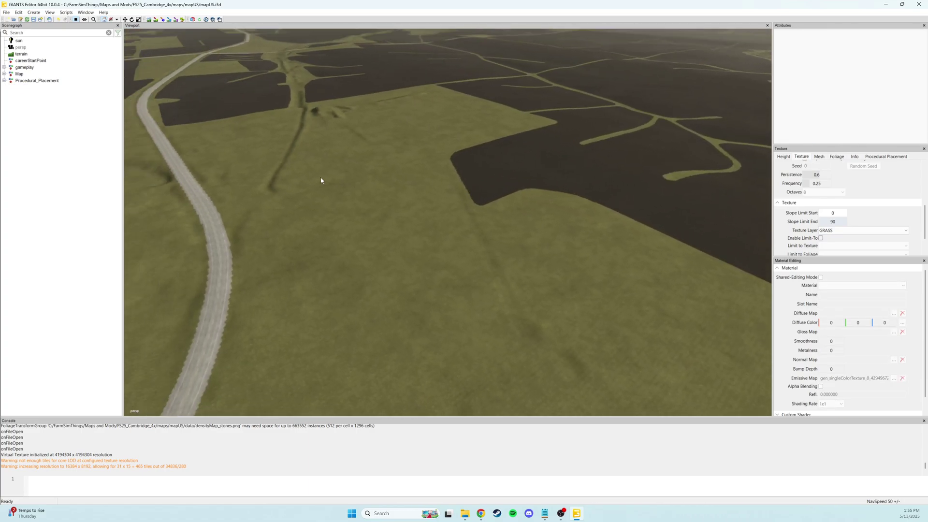
click(4, 68)
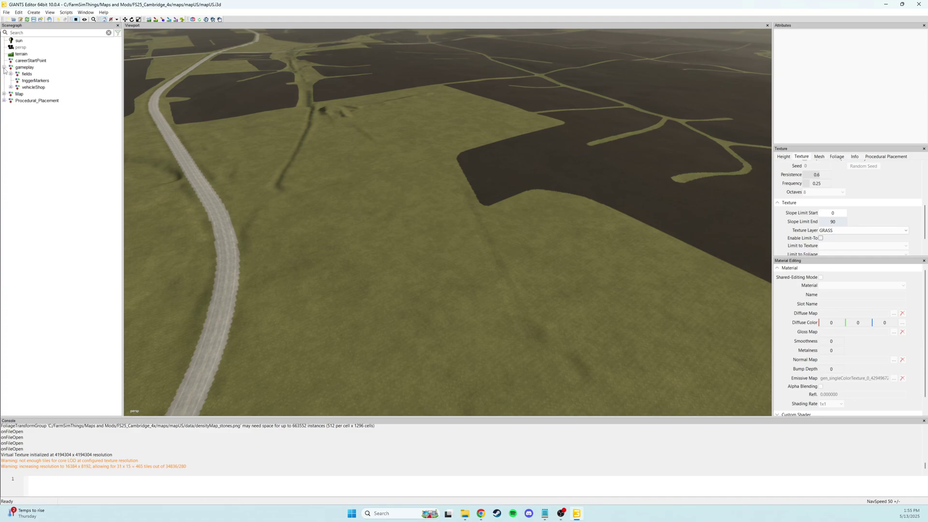
click(4, 94)
alt+right_drag(691, 212, 342, 342)
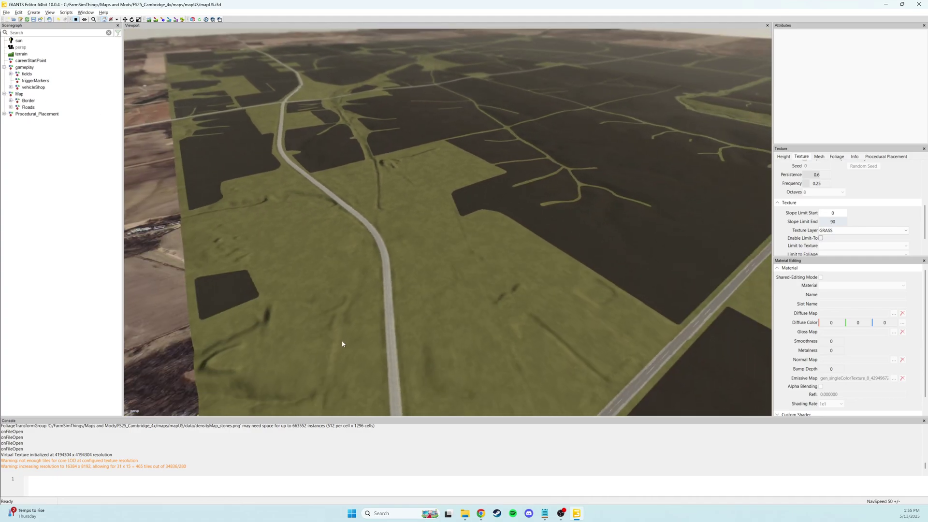
alt+drag(522, 331, 554, 290)
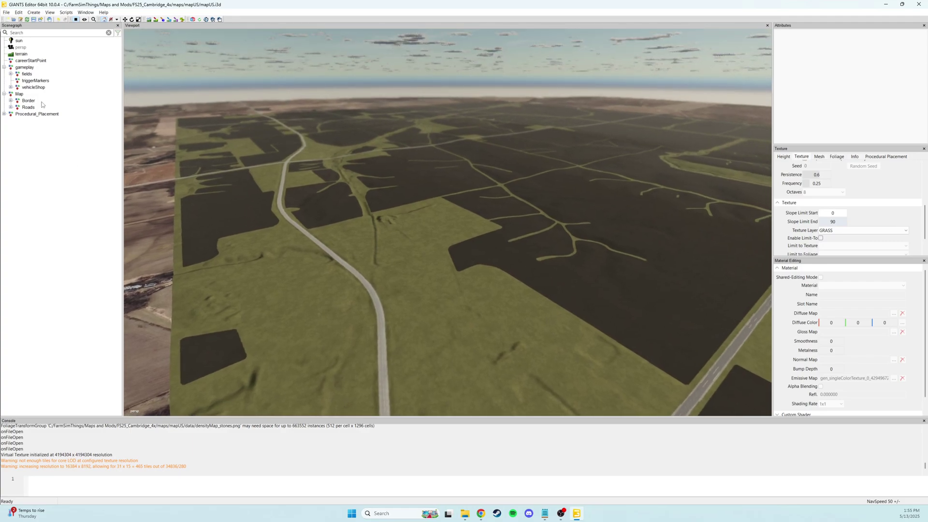
click(403, 188)
drag(499, 127, 507, 103)
alt+middle_drag(578, 195, 476, 285)
alt+middle_drag(648, 216, 527, 330)
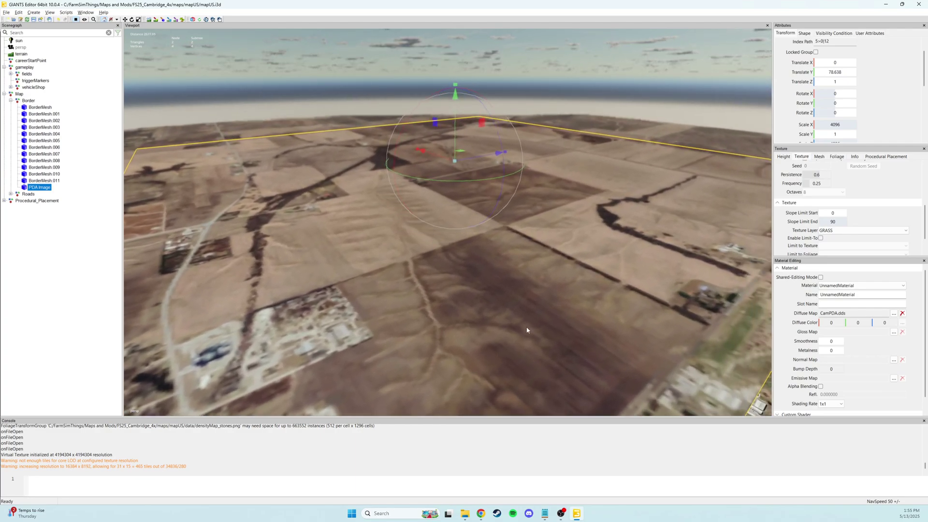
alt+drag(527, 330, 641, 231)
right_drag(453, 153, 540, 178)
right_drag(498, 276, 525, 236)
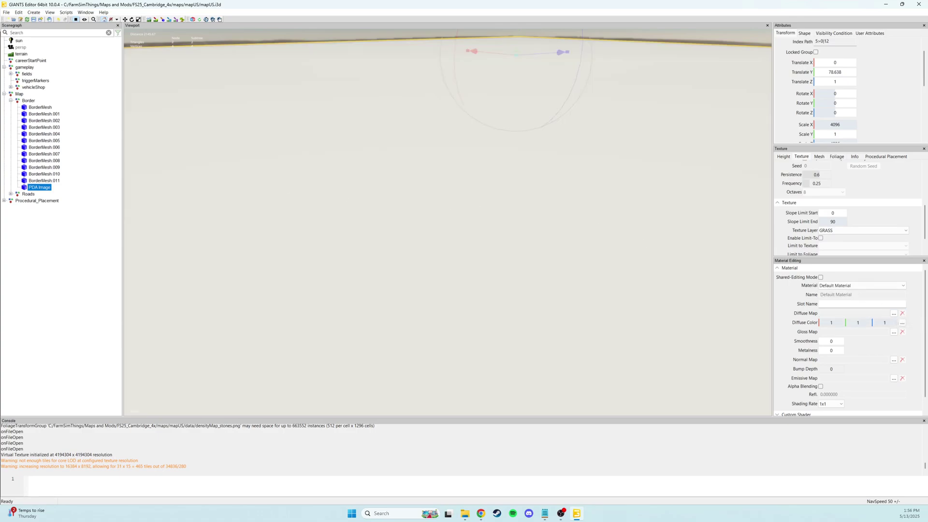
Set the PDA Image's diffuse map to the CamPDA texture from mapUS/placeables/Border.
click(893, 314)
click(290, 47)
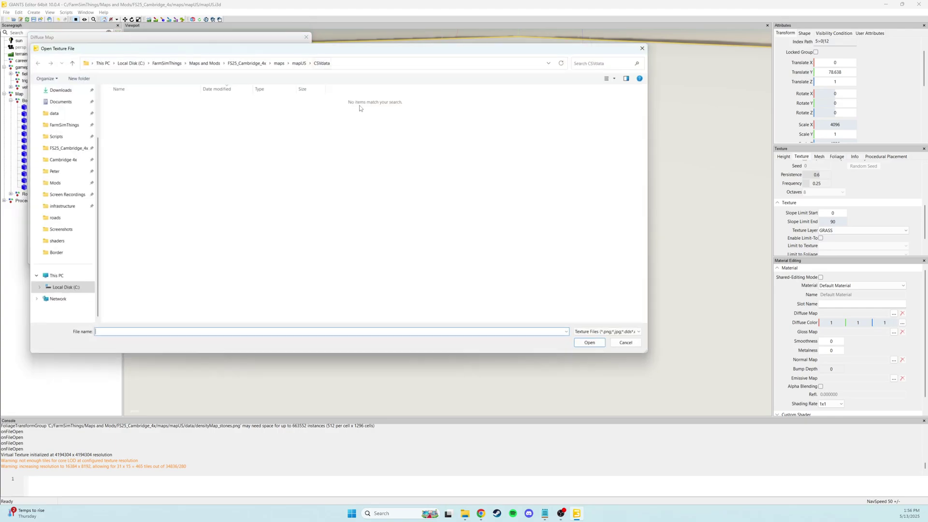
click(295, 64)
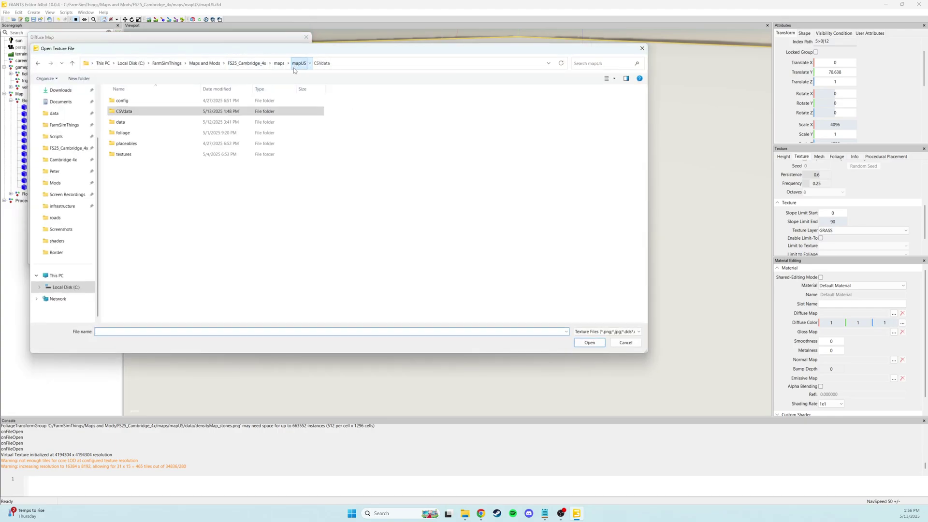
click(150, 154)
double_click(145, 144)
double_click(150, 101)
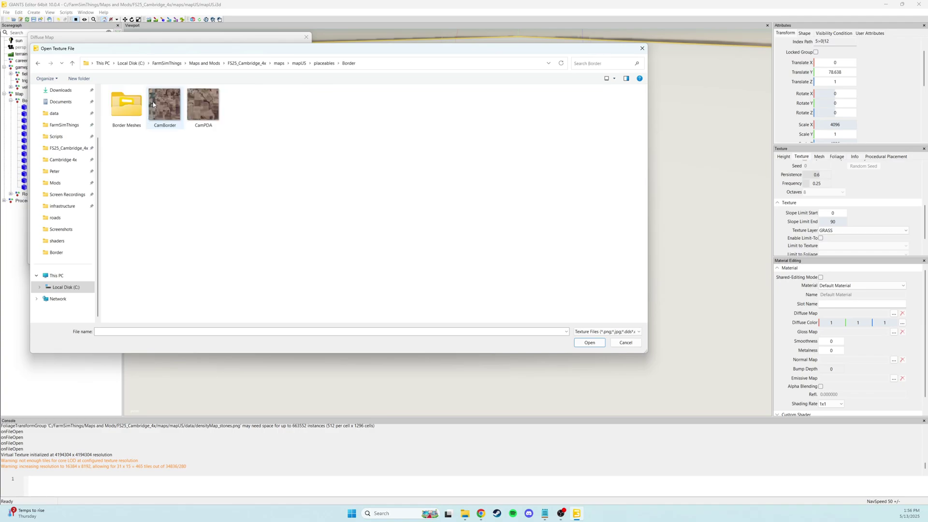
double_click(196, 110)
click(265, 259)
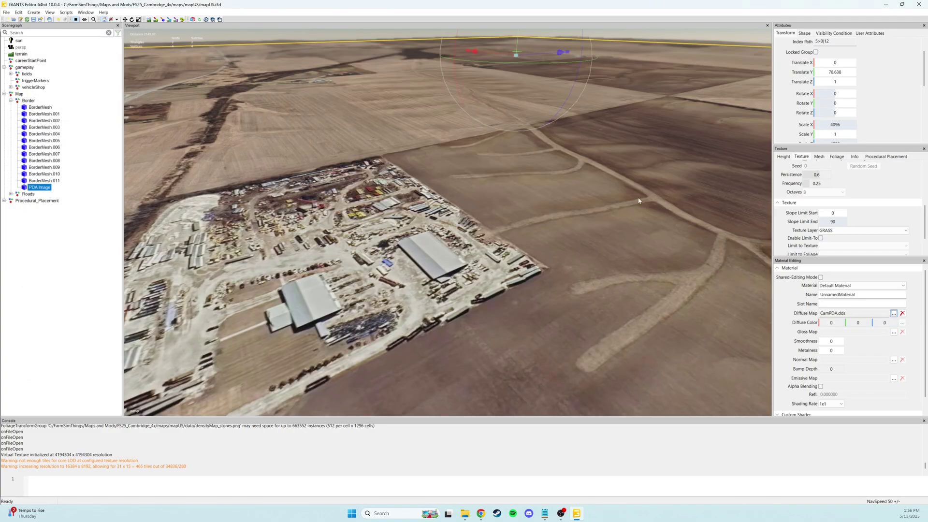
Make the Splines group under Roads visible and expand it so the road splines show over the aerial image.
scroll(474, 271, down, 5)
alt+drag(459, 286, 515, 295)
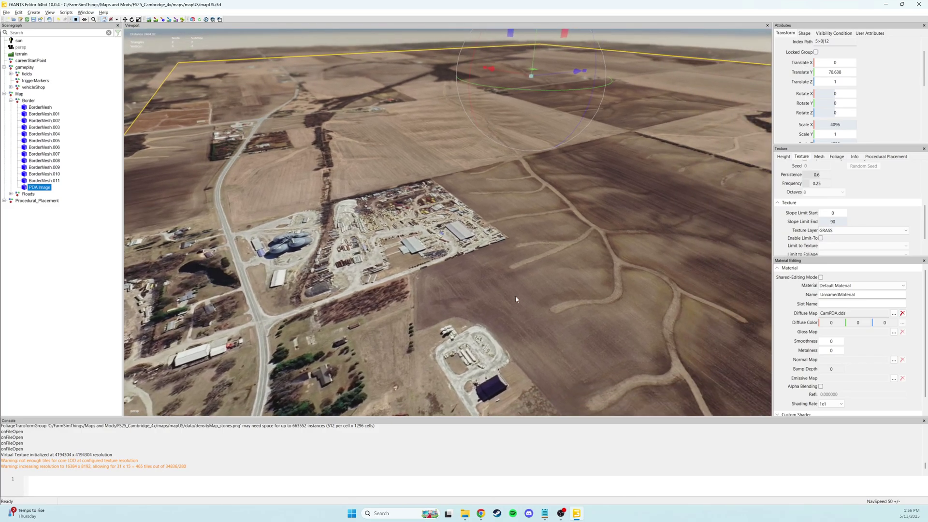
scroll(541, 285, up, 2)
right_drag(588, 263, 633, 124)
alt+drag(632, 124, 643, 160)
scroll(287, 207, down, 3)
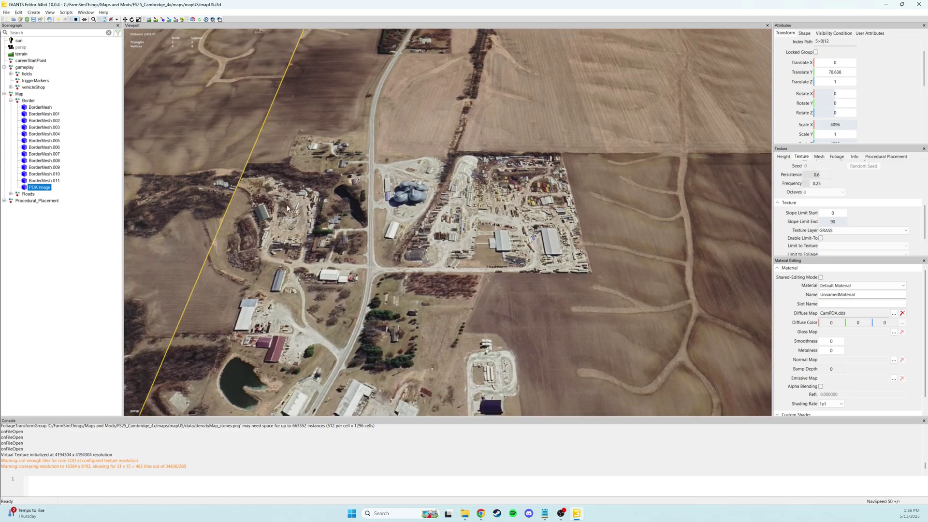
click(11, 194)
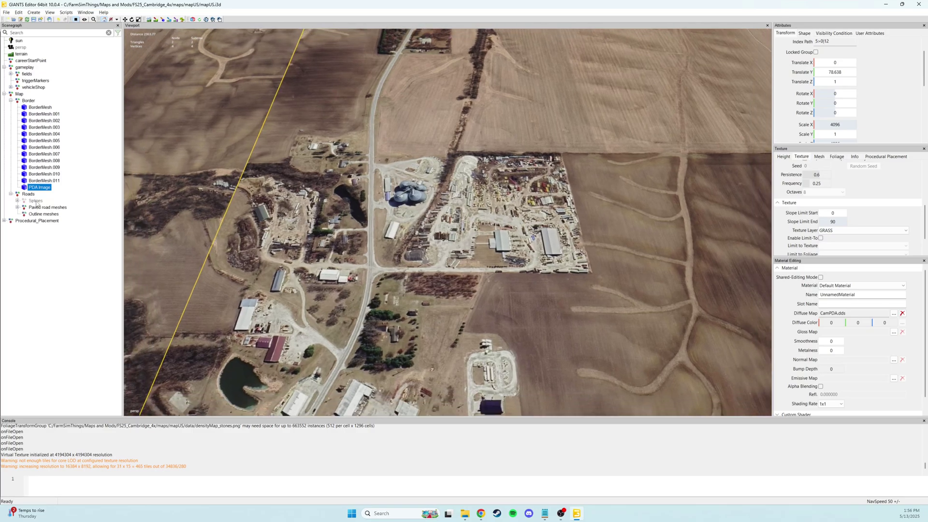
click(35, 200)
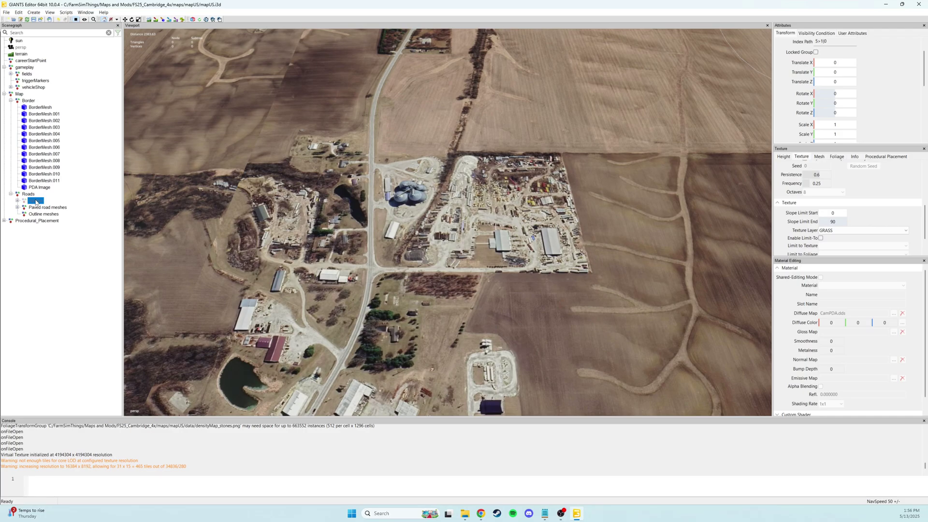
click(18, 201)
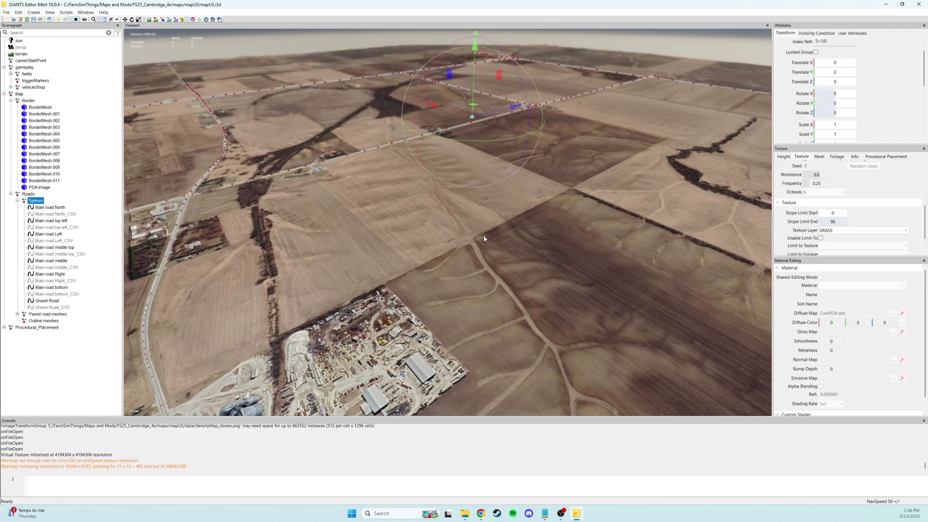
alt+drag(484, 235, 484, 214)
drag(469, 103, 469, 115)
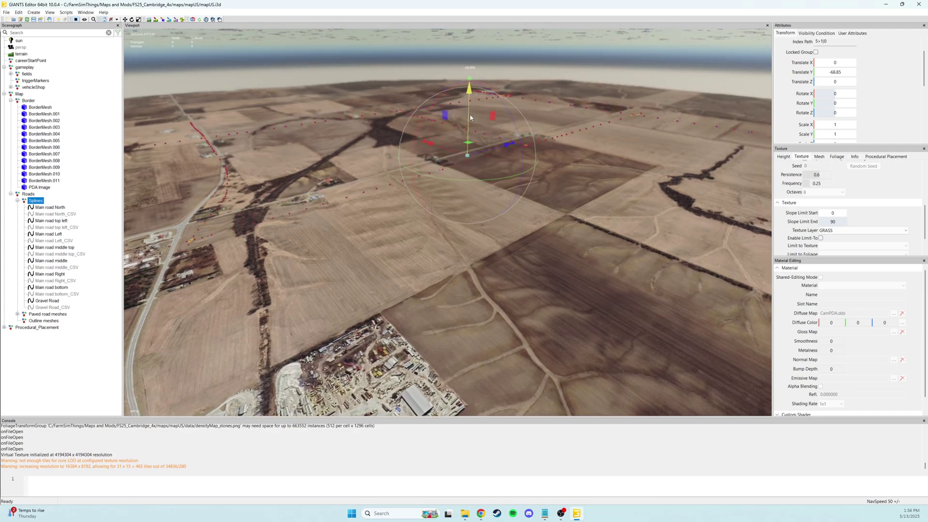
key(ctrl+z)
Reselect the PDA Image plane and lower it along the Y axis to about 68.
click(449, 244)
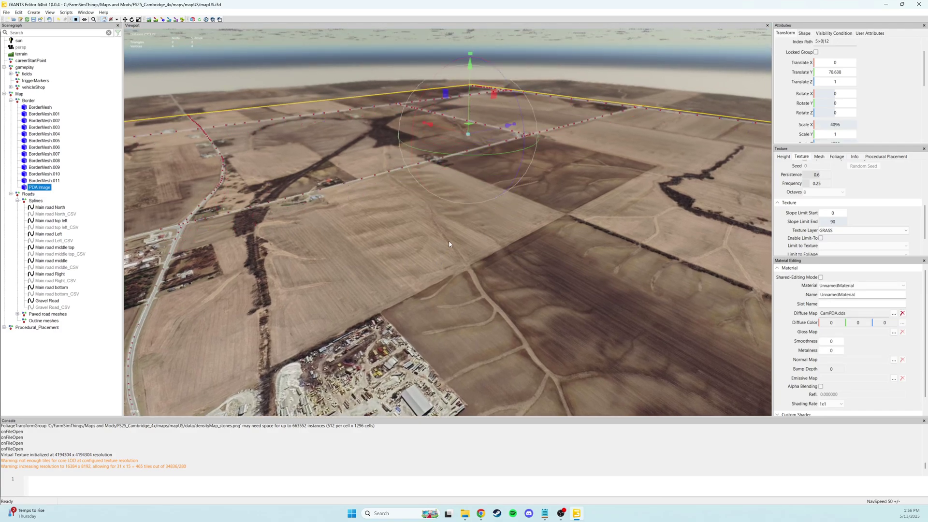
mouse_move(470, 107)
mouse_down()
mouse_move(485, 86)
mouse_move(479, 121)
mouse_move(483, 106)
mouse_up()
mouse_move(536, 191)
alt+mouse_down()
mouse_move(526, 209)
mouse_move(547, 177)
alt+mouse_up()
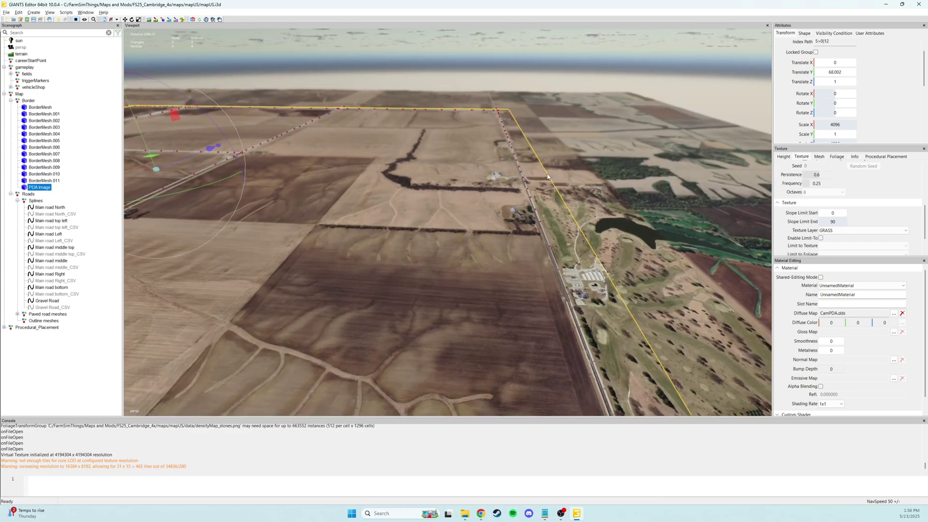
Examine the roads, side streets and junctions around the industrial lots and town edge in the aerial image against the splines.
alt+middle_drag(569, 349, 453, 115)
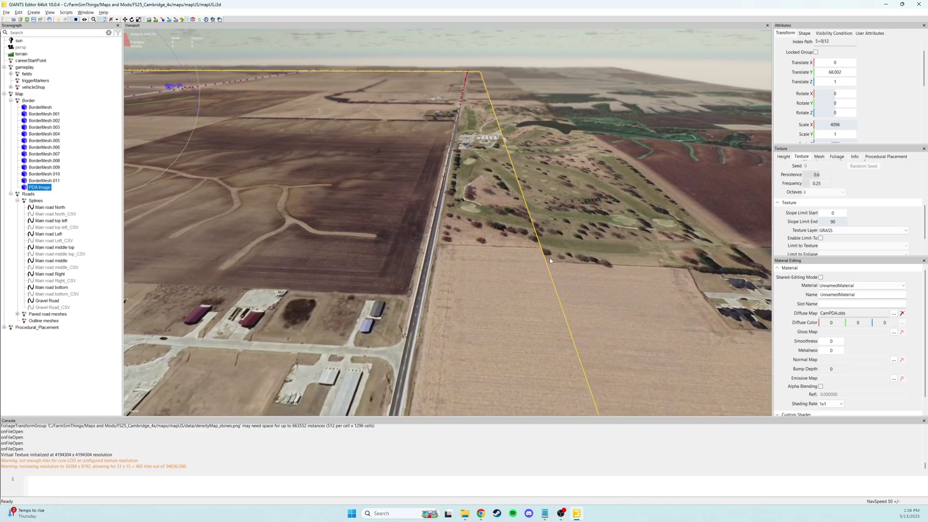
alt+drag(550, 258, 434, 301)
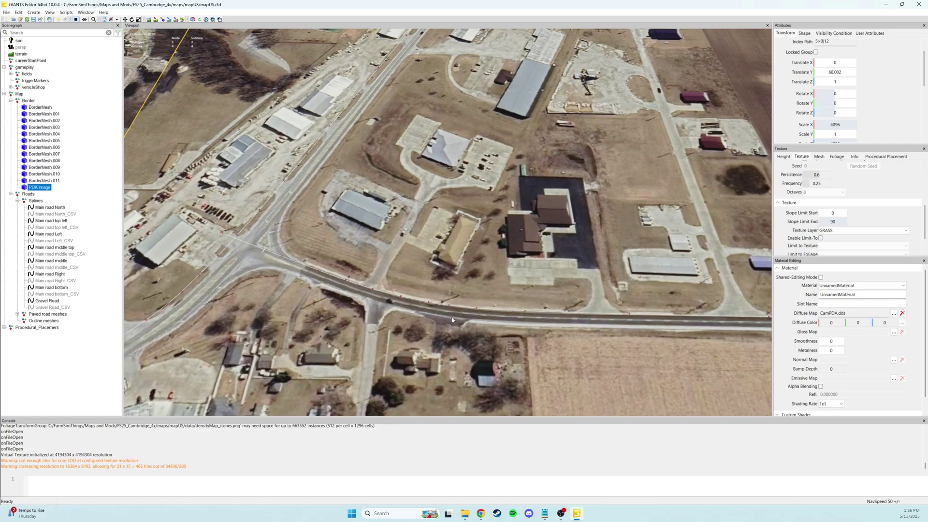
right_drag(759, 314, 493, 303)
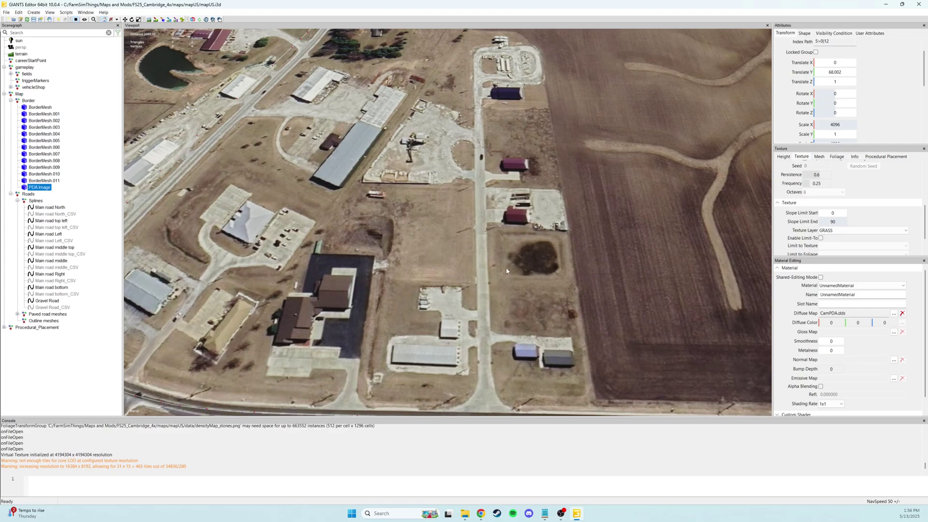
right_drag(488, 187, 493, 361)
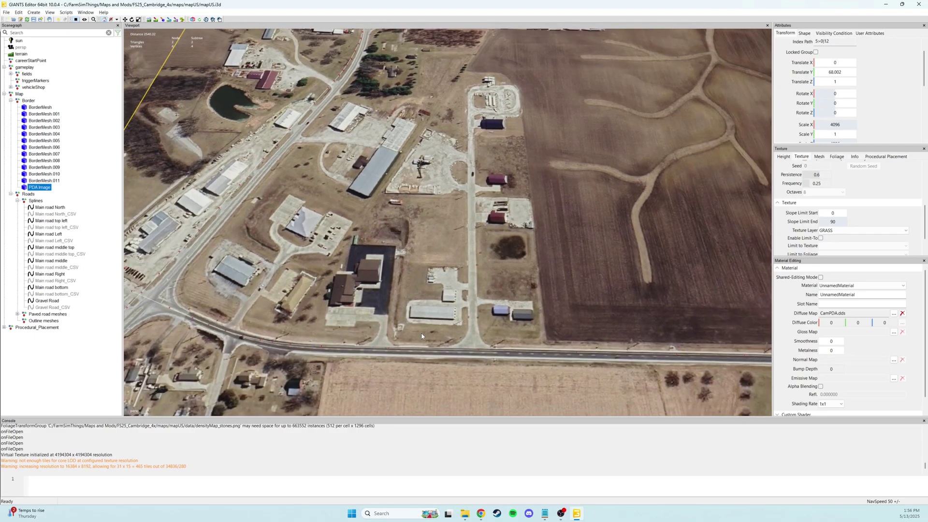
right_drag(421, 336, 457, 281)
alt+middle_drag(626, 291, 369, 260)
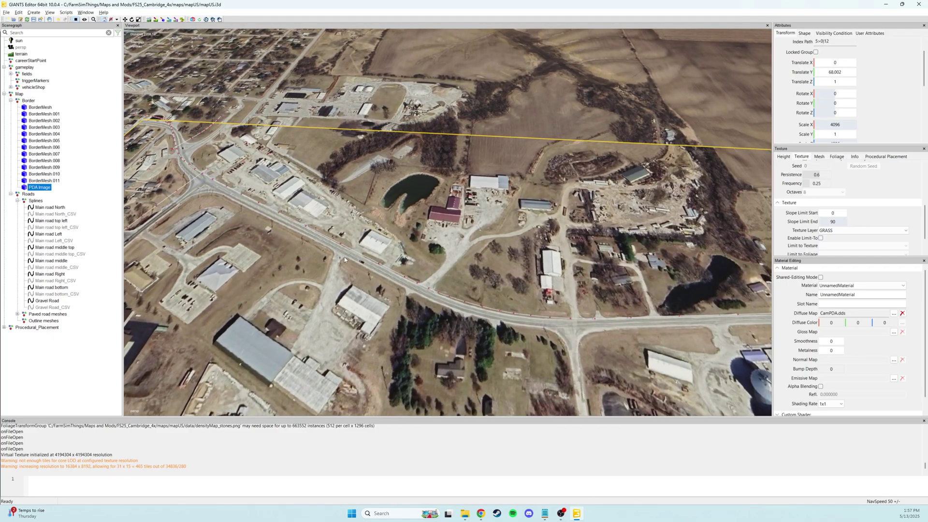
right_drag(344, 259, 711, 175)
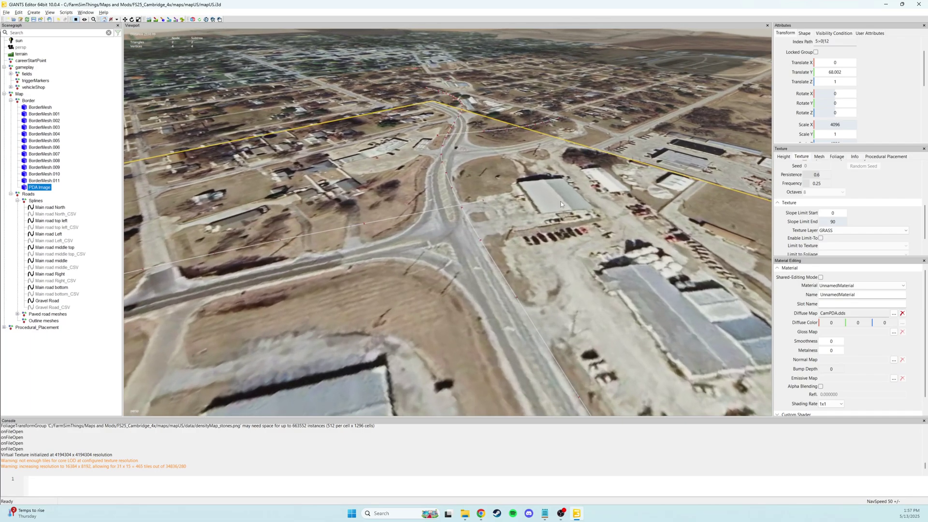
alt+right_drag(561, 203, 573, 373)
alt+drag(573, 373, 487, 352)
alt+middle_drag(488, 353, 511, 248)
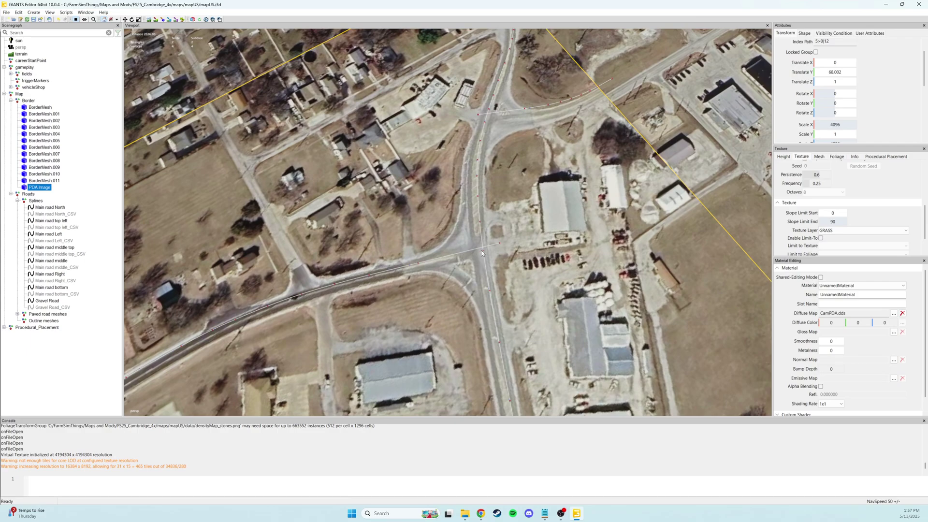
mouse_move(533, 256)
alt+mouse_down()
mouse_move(552, 280)
mouse_move(548, 257)
alt+mouse_up()
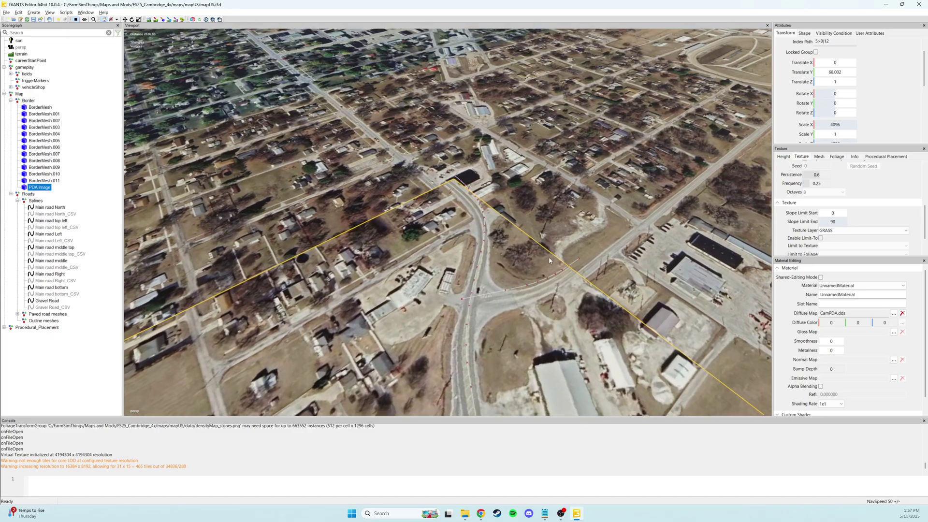
alt+right_drag(548, 256, 503, 242)
Examine the main road past the silos and scrapyard, comparing its spline with the aerial image.
alt+drag(503, 242, 584, 248)
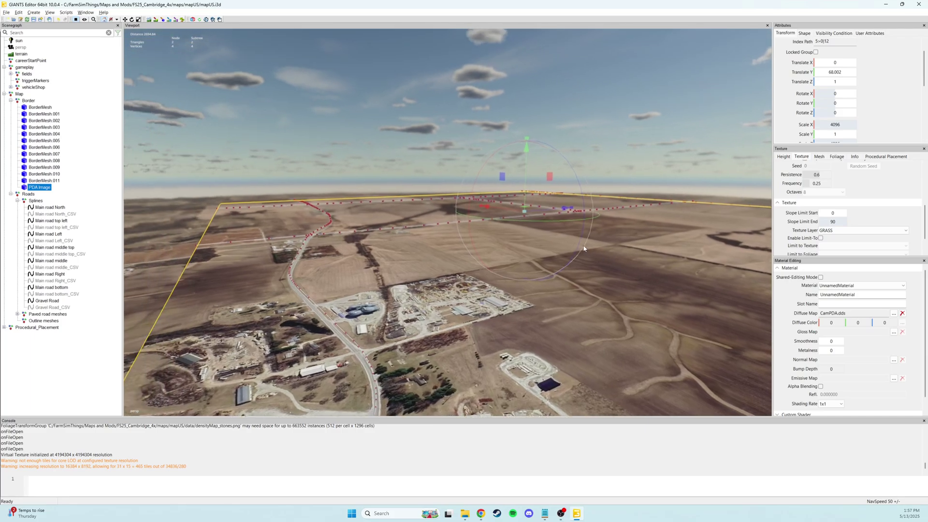
alt+right_drag(584, 248, 618, 257)
alt+right_drag(318, 312, 665, 245)
alt+right_drag(435, 256, 589, 256)
alt+drag(590, 290, 525, 271)
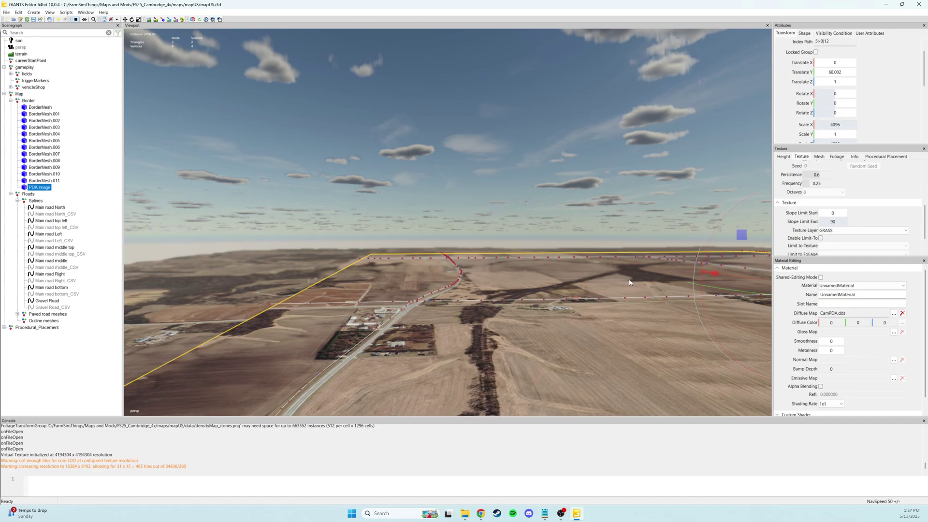
right_drag(629, 282, 529, 155)
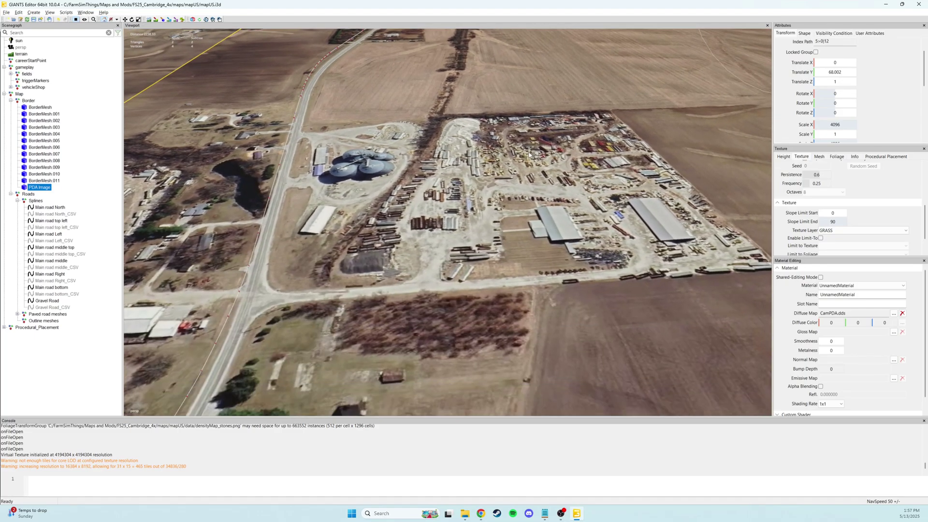
alt+middle_drag(537, 339, 559, 157)
alt+drag(672, 329, 477, 206)
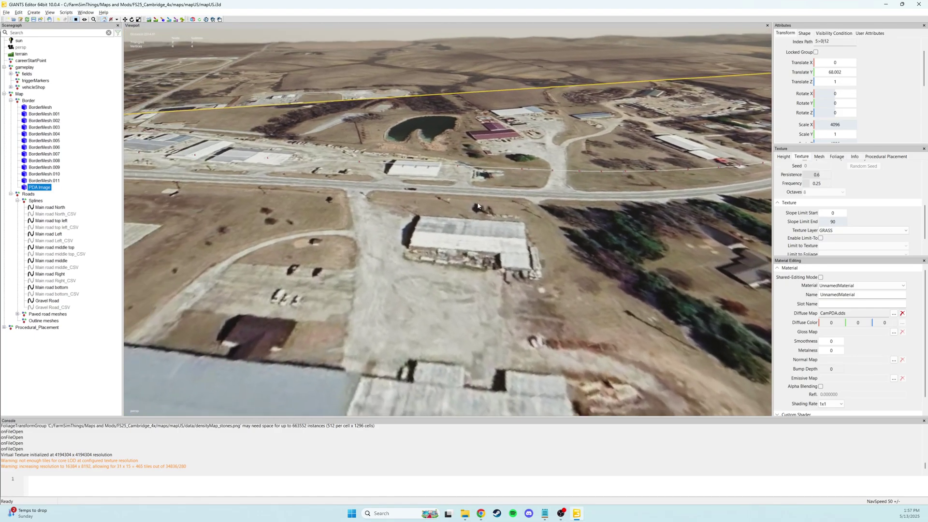
right_drag(477, 205, 568, 221)
Lower the PDA Image plane along the Y axis below the terrain surface and deselect it.
drag(579, 159, 579, 191)
alt+drag(499, 223, 439, 267)
click(103, 134)
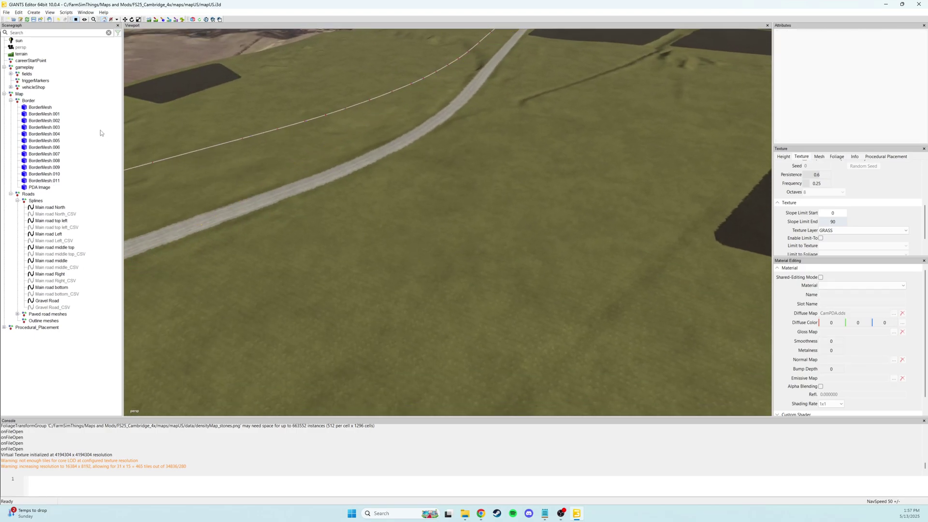
Create a new spline and place it on the open grassland beside the existing road.
click(33, 12)
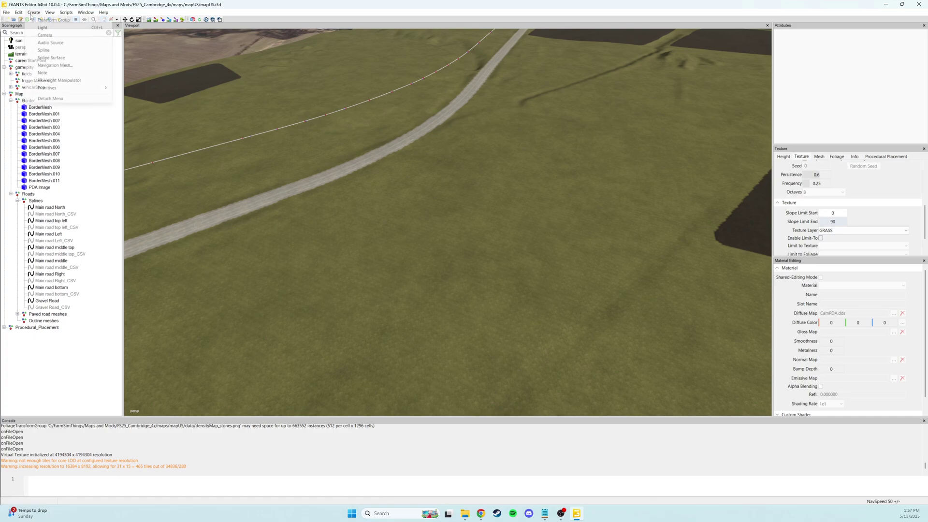
click(45, 50)
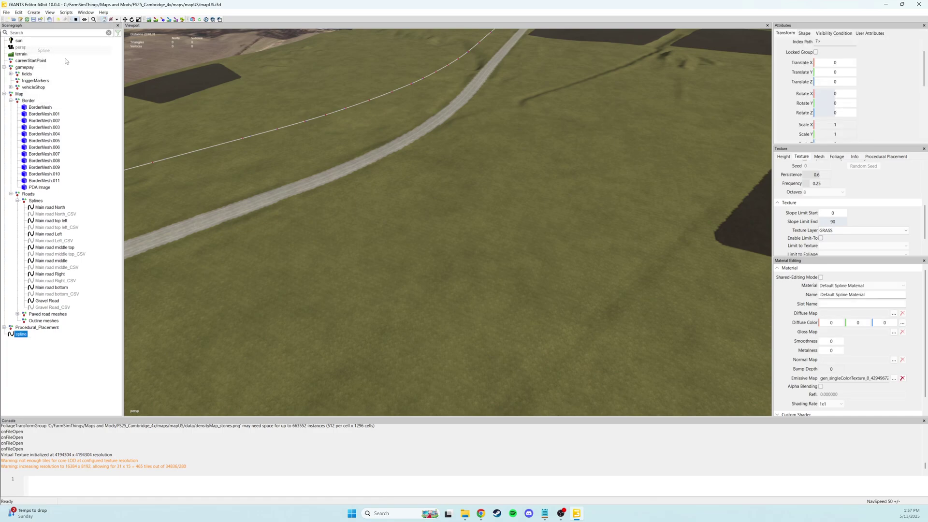
click(423, 222)
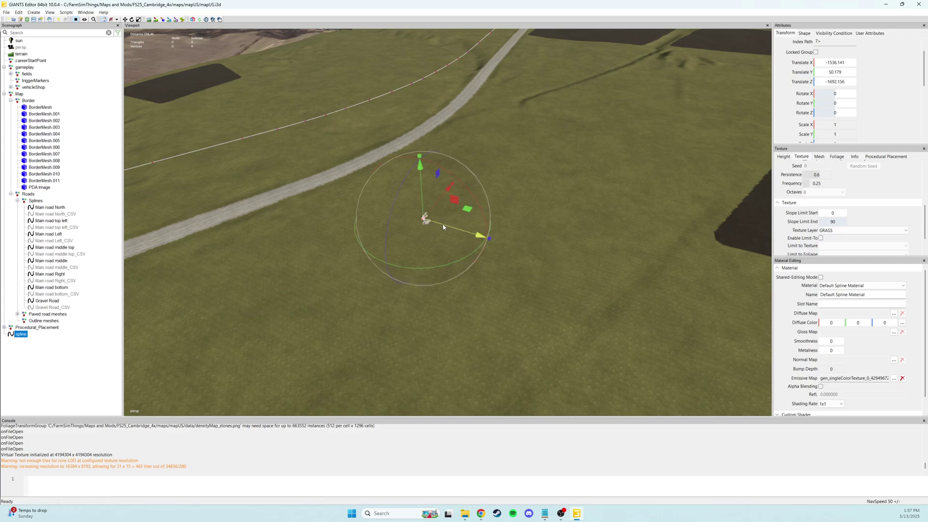
key(Up)
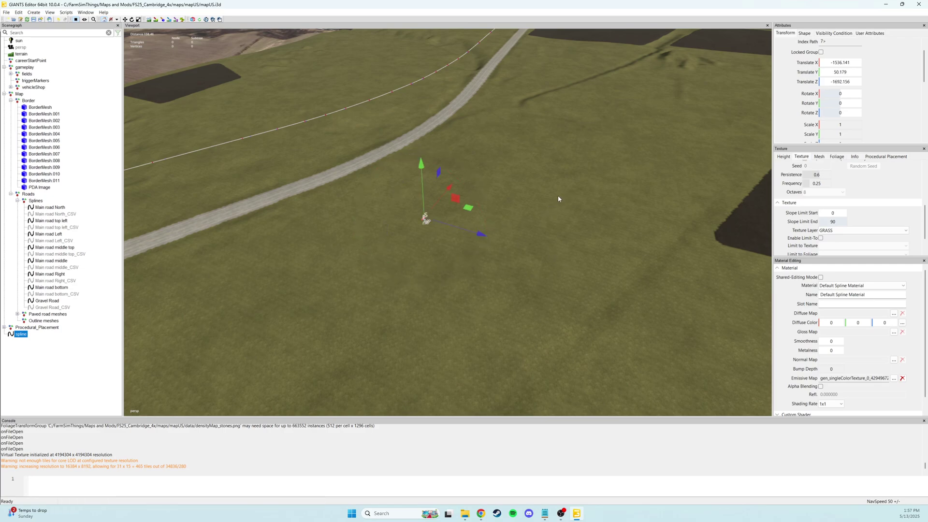
Extend the new spline into a wide open loop across the grassland beside the road and deselect it.
key(ctrl+b)
mouse_move(481, 171)
mouse_down()
mouse_move(584, 158)
mouse_move(654, 222)
mouse_move(655, 327)
mouse_move(476, 375)
mouse_move(270, 328)
mouse_up()
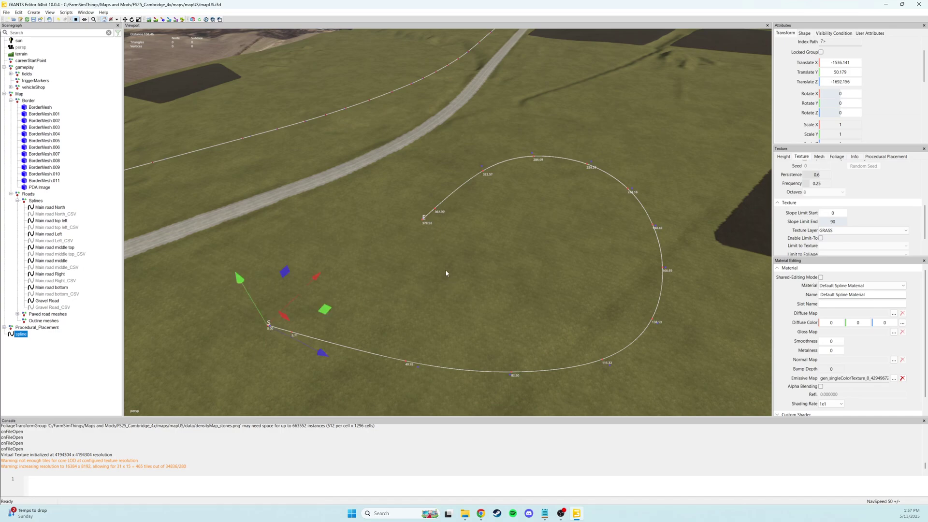
alt+middle_drag(422, 266, 398, 195)
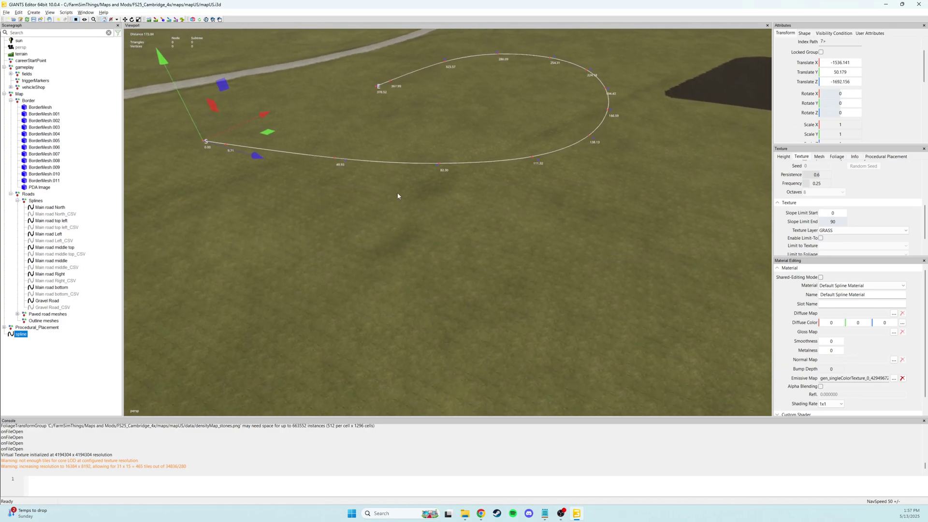
scroll(427, 284, up, 5)
alt+drag(443, 245, 447, 238)
alt+right_drag(448, 238, 412, 264)
click(48, 347)
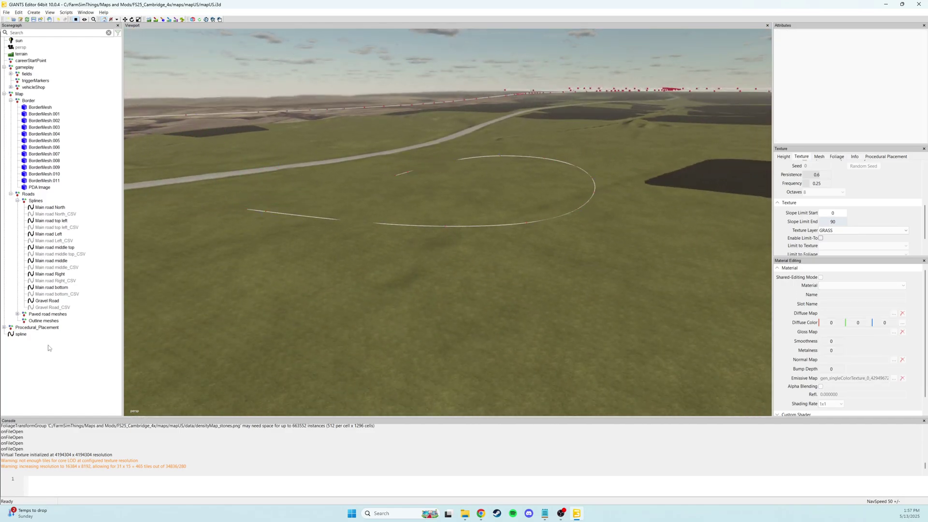
middle_drag(448, 150, 695, 91)
middle_drag(642, 199, 602, 206)
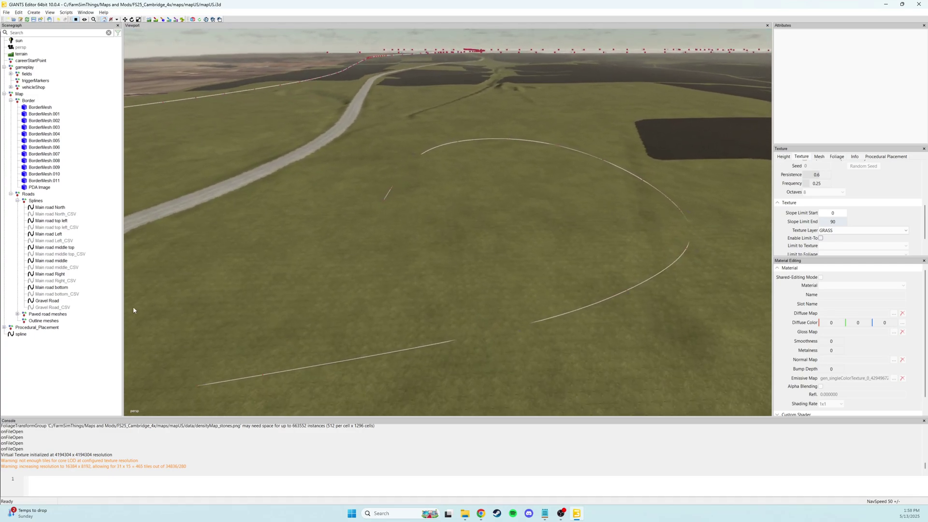
Raise the looped spline along the Y axis to about 77.6, clear of the terrain, and deselect it.
click(21, 335)
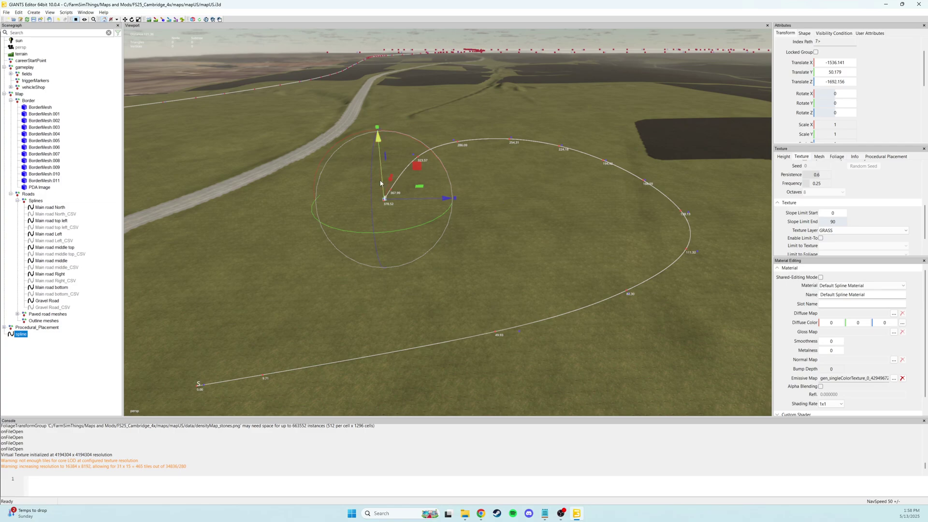
middle_drag(379, 136, 547, 171)
alt+drag(546, 171, 535, 186)
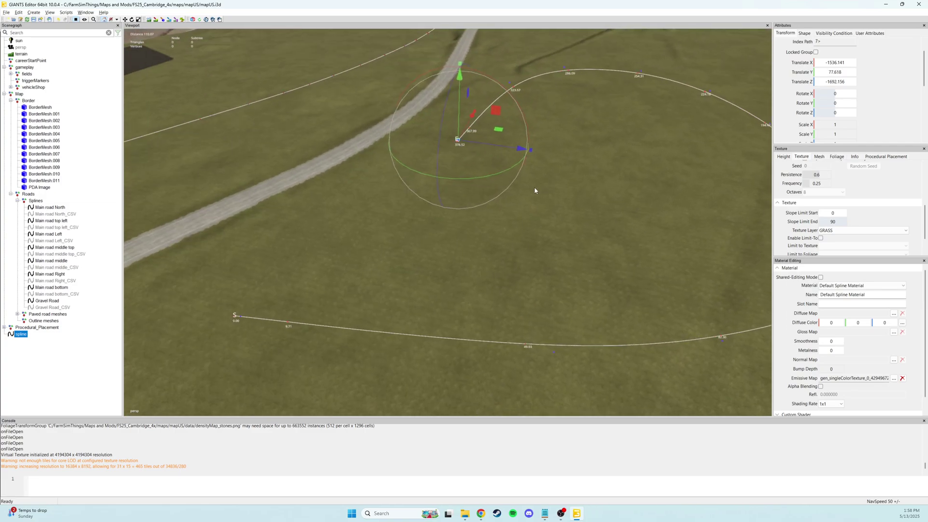
click(84, 270)
Run the Spline CSV Creator Panel OBJ 25 script on the looped spline with a CSV distance of 15 and deselect the spline.
click(65, 12)
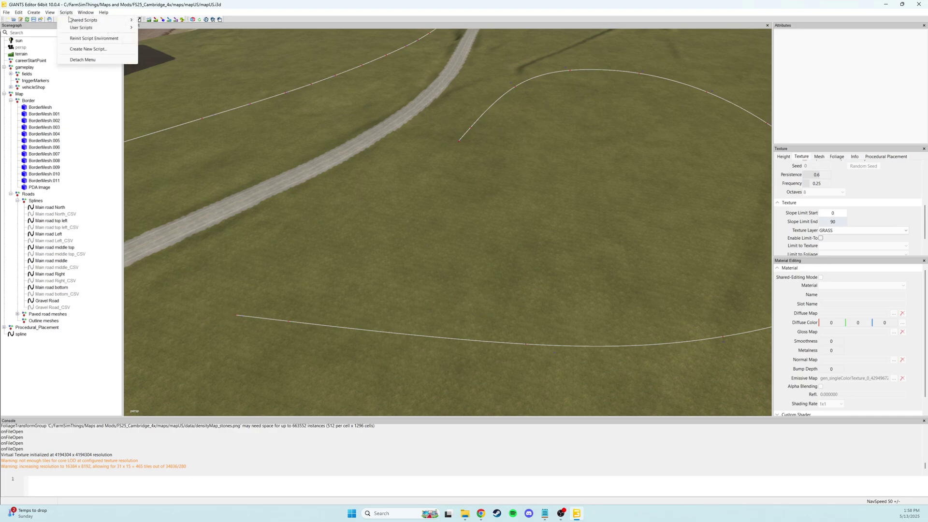
mouse_move(79, 28)
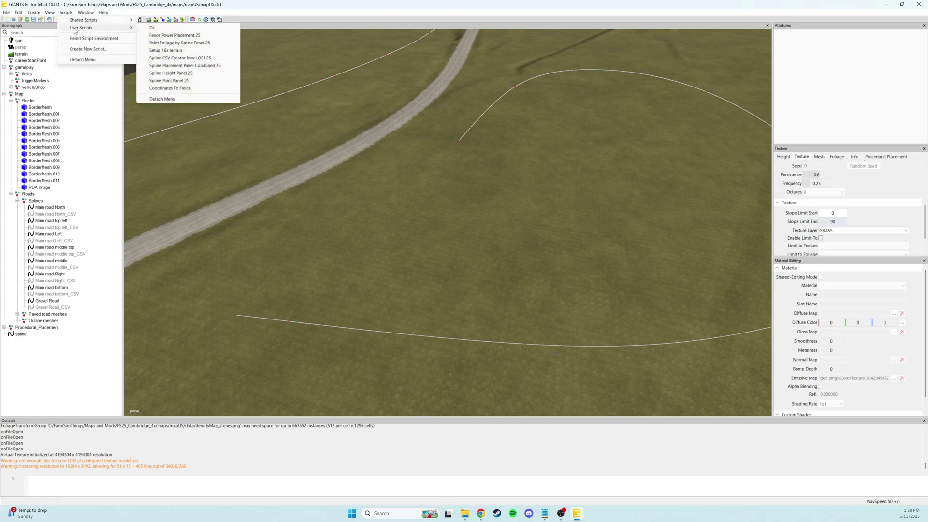
click(186, 58)
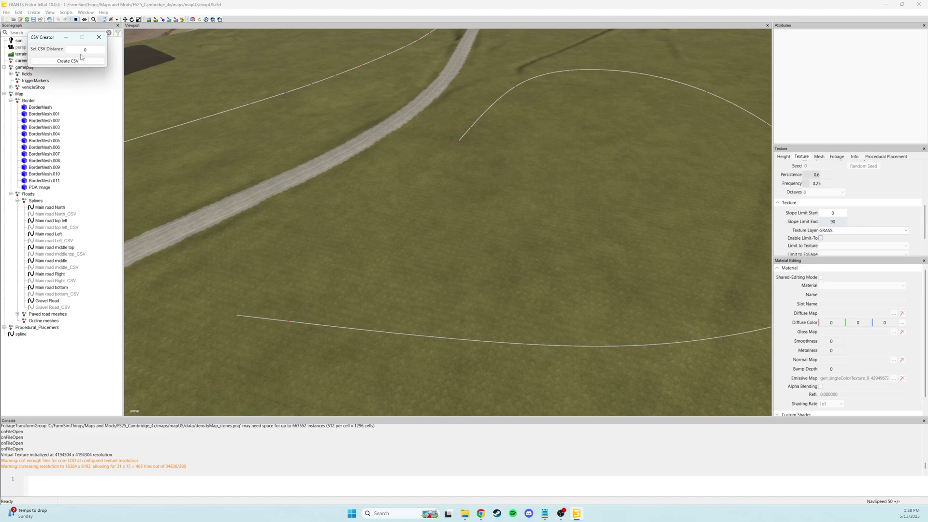
drag(47, 42, 220, 97)
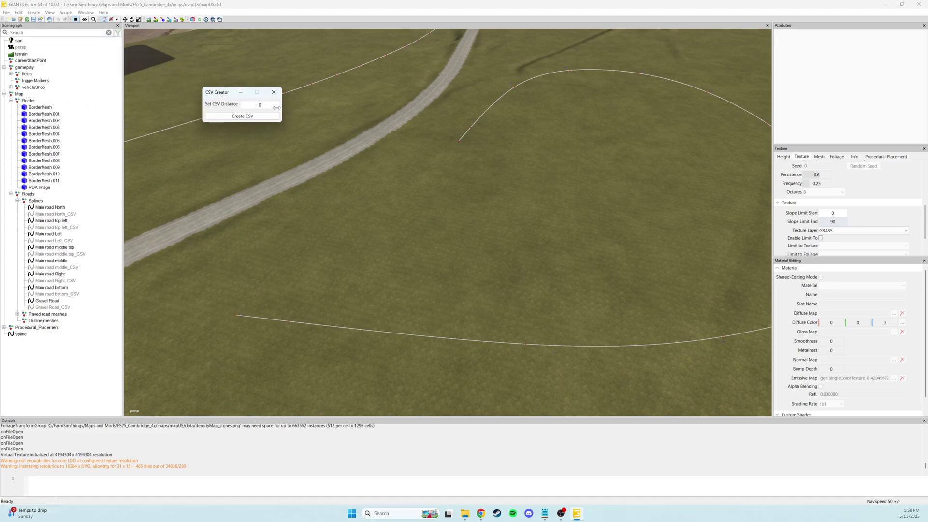
scroll(521, 233, down, 3)
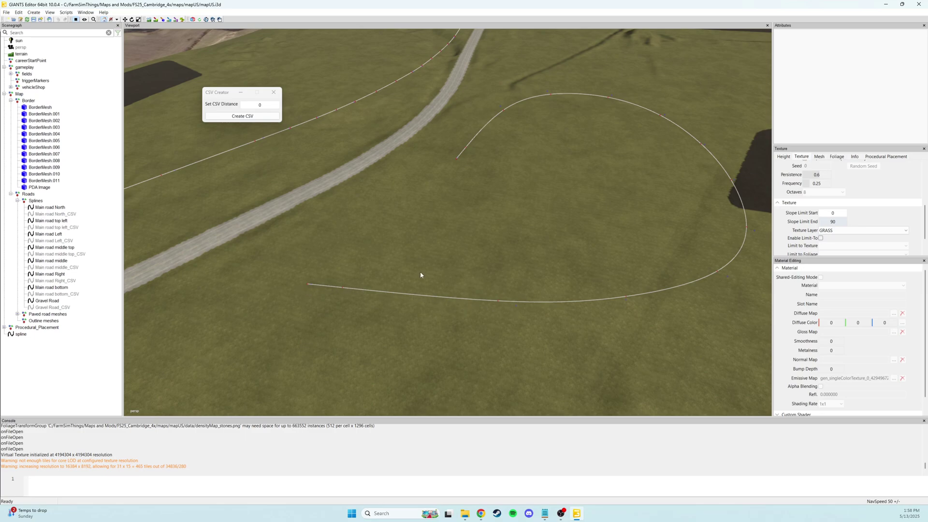
double_click(261, 105)
click(20, 334)
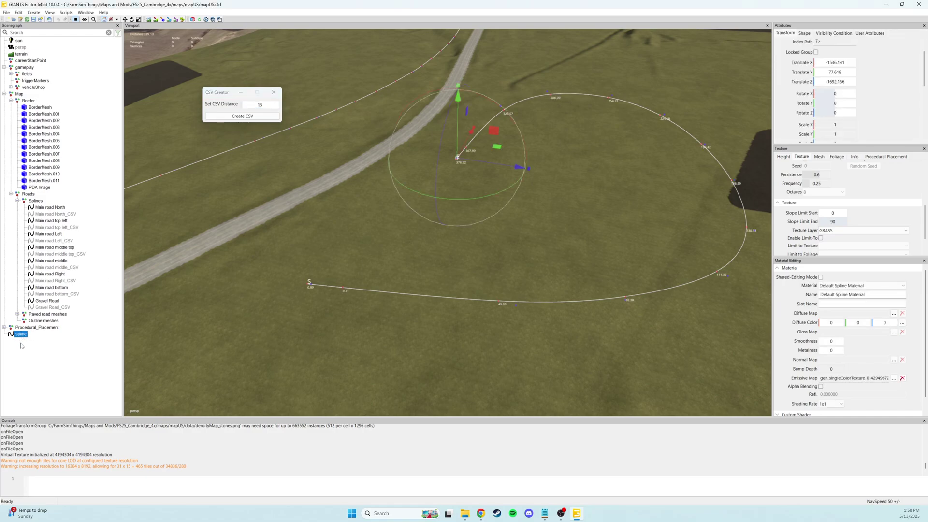
click(242, 116)
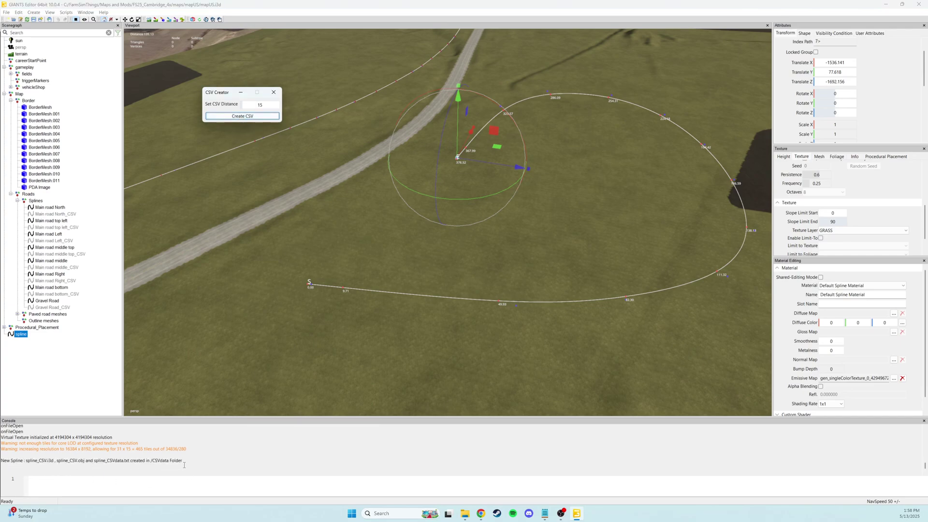
click(61, 371)
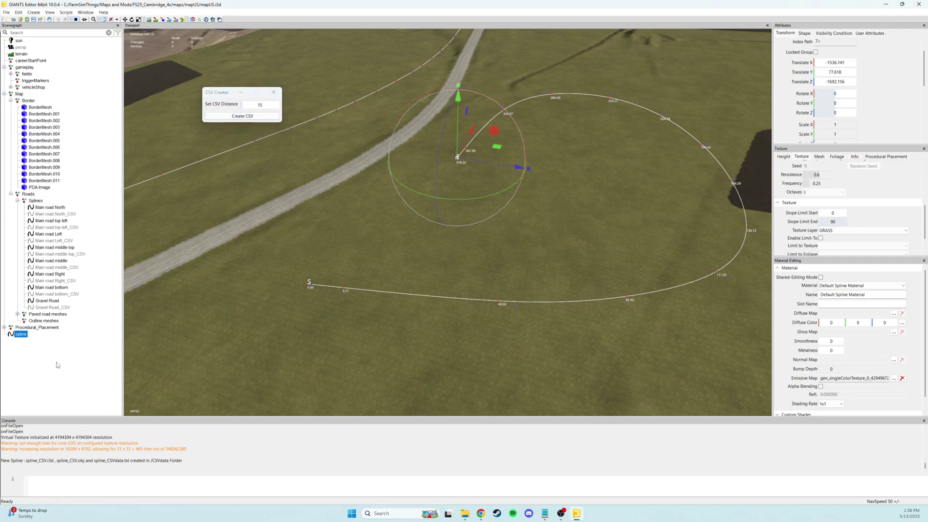
click(57, 364)
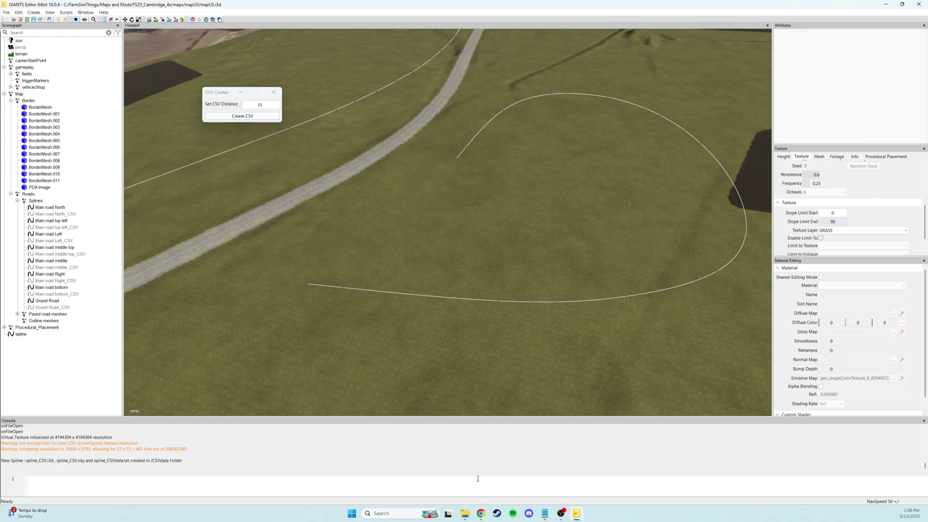
Switch to File Explorer and examine the spline_CSV i3d, obj and text files in the mapUS CSVdata folder, then close the folder.
mouse_move(464, 513)
click(436, 481)
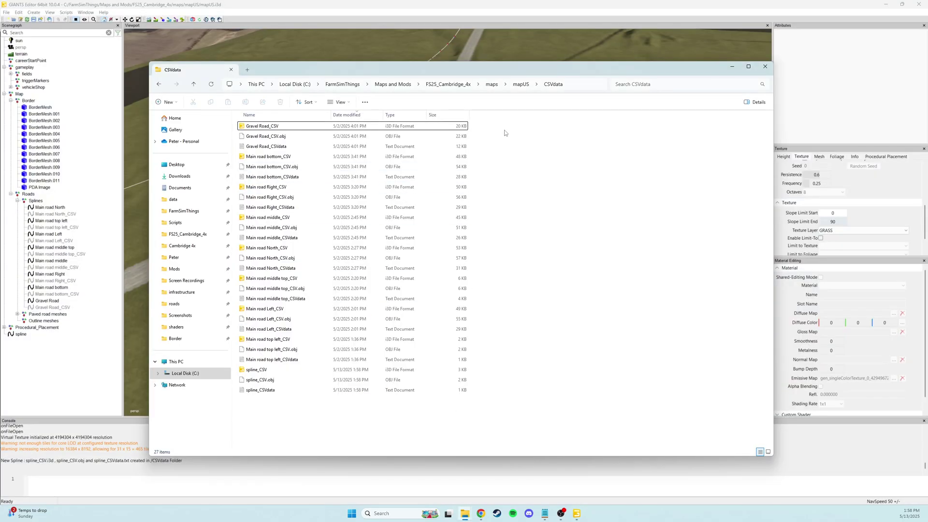
click(520, 84)
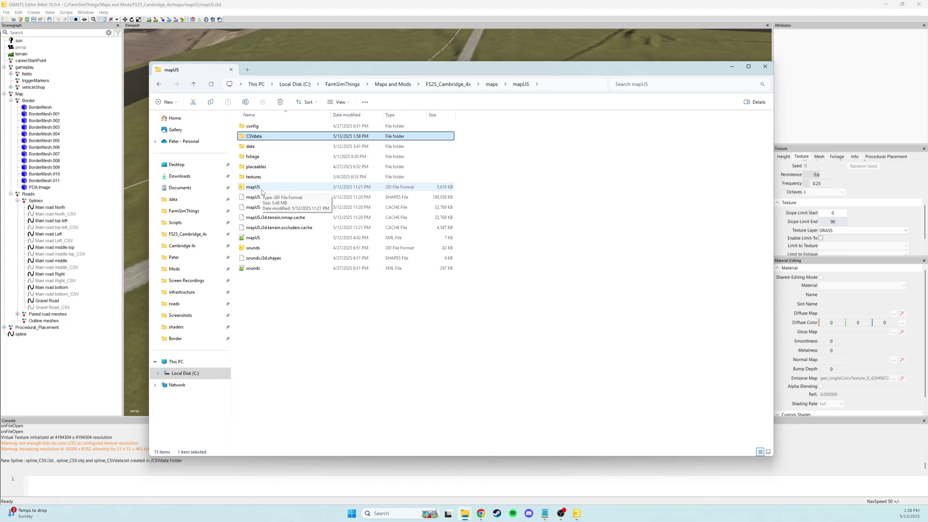
double_click(258, 139)
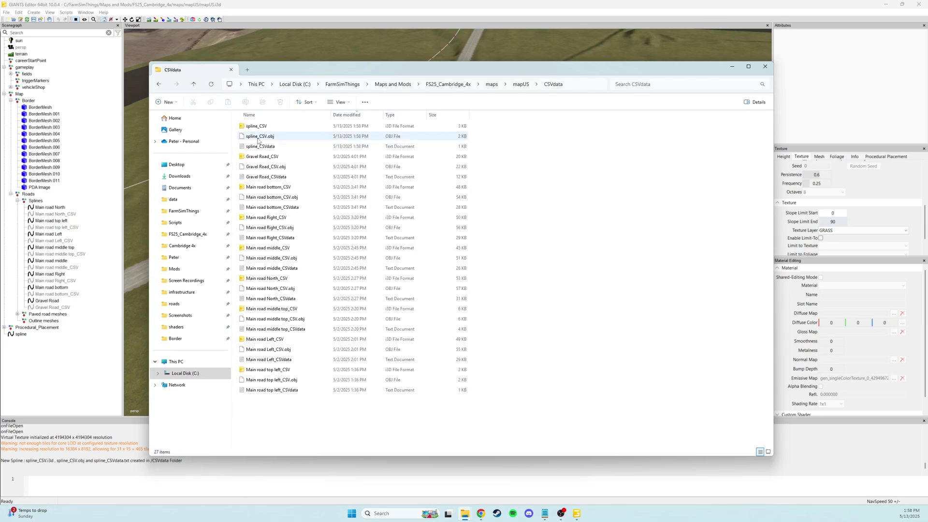
click(269, 128)
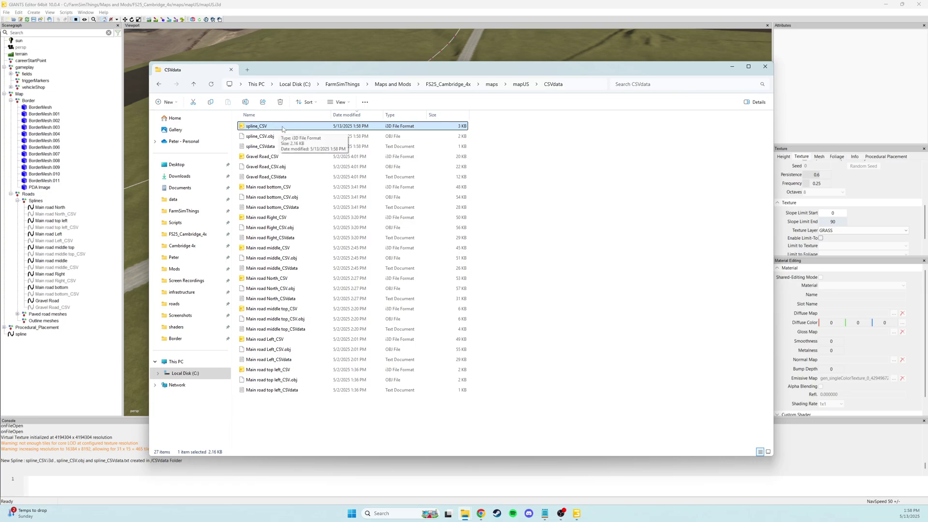
click(265, 137)
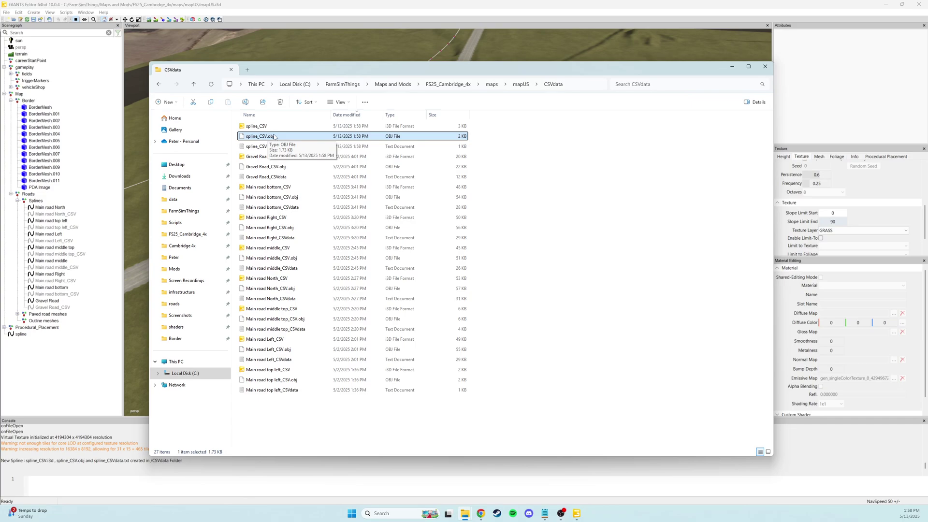
click(269, 147)
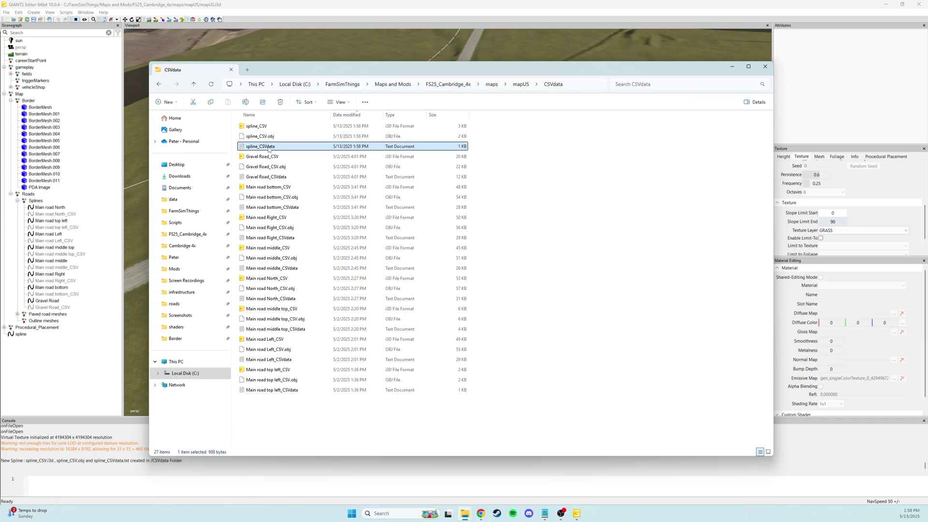
click(264, 130)
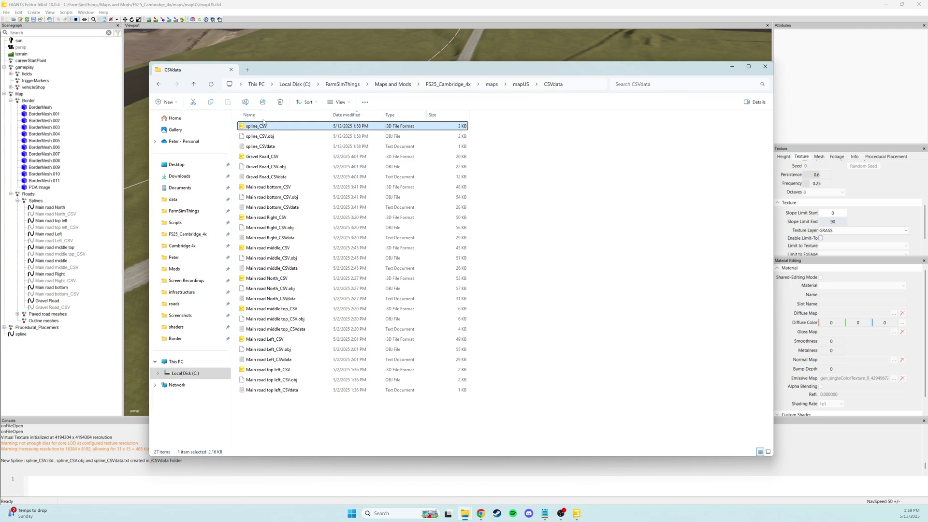
click(764, 66)
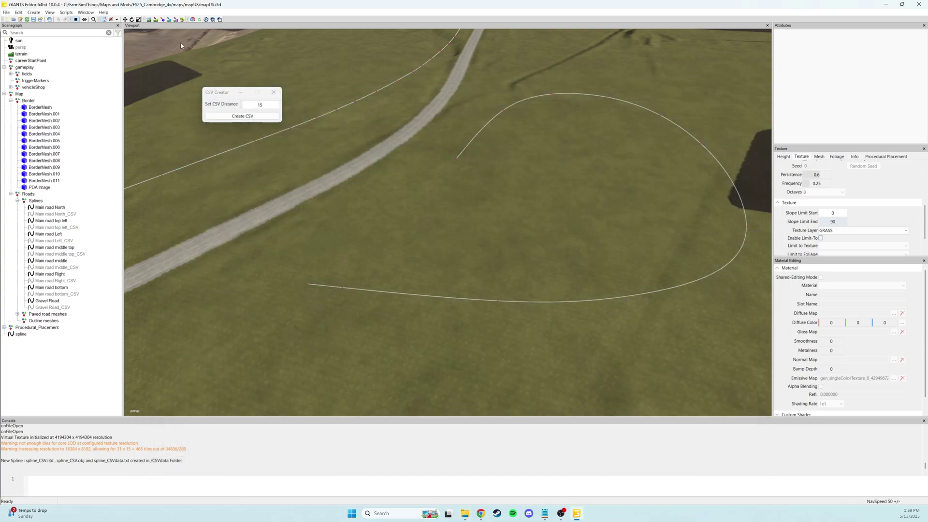
Import the spline_CSV i3d file from the mapUS CSVdata folder into the map.
click(7, 13)
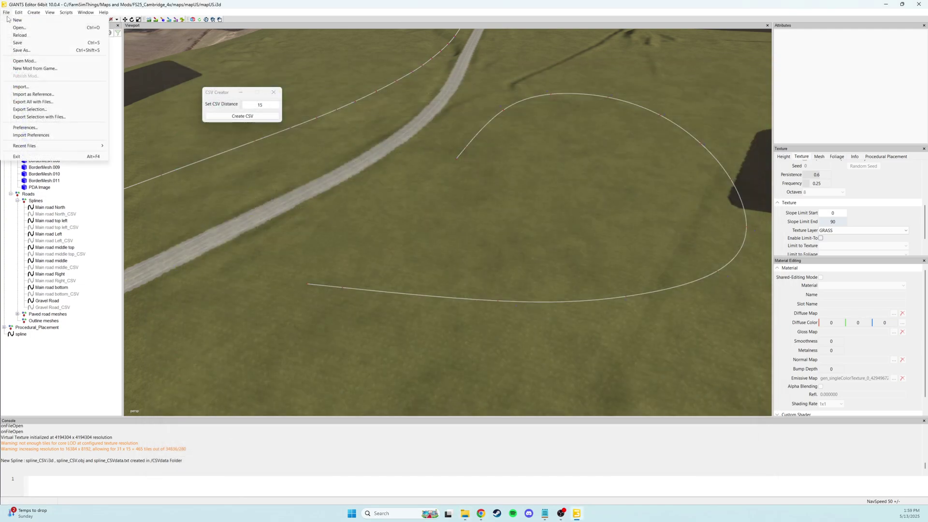
click(29, 86)
click(226, 37)
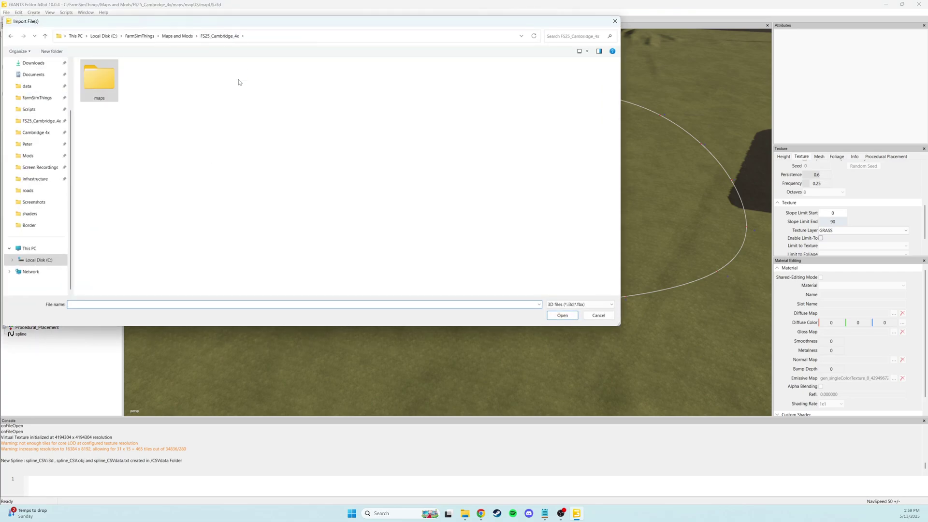
double_click(99, 77)
double_click(99, 73)
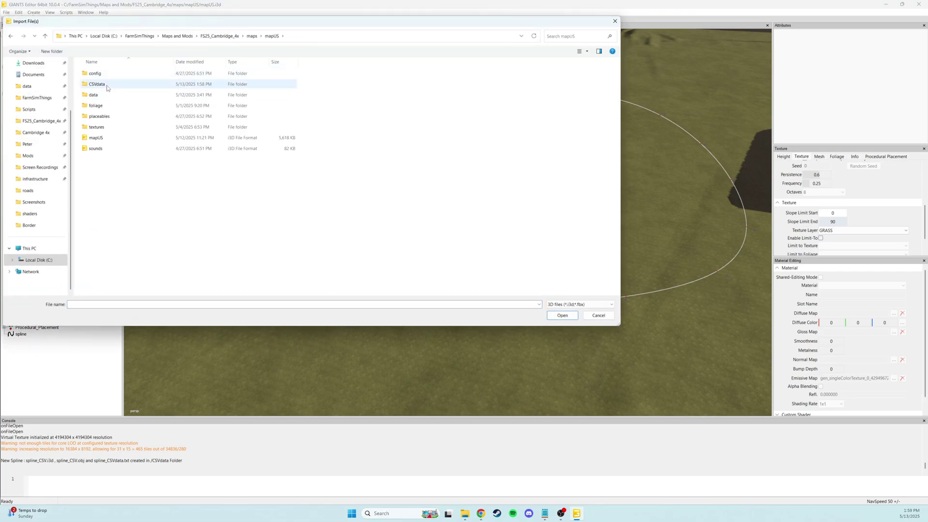
double_click(107, 86)
click(164, 74)
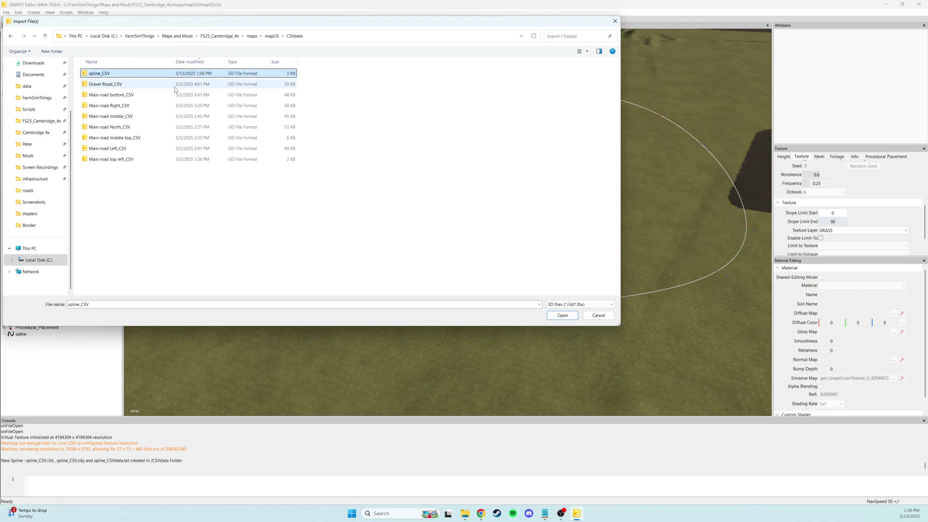
drag(327, 22, 507, 89)
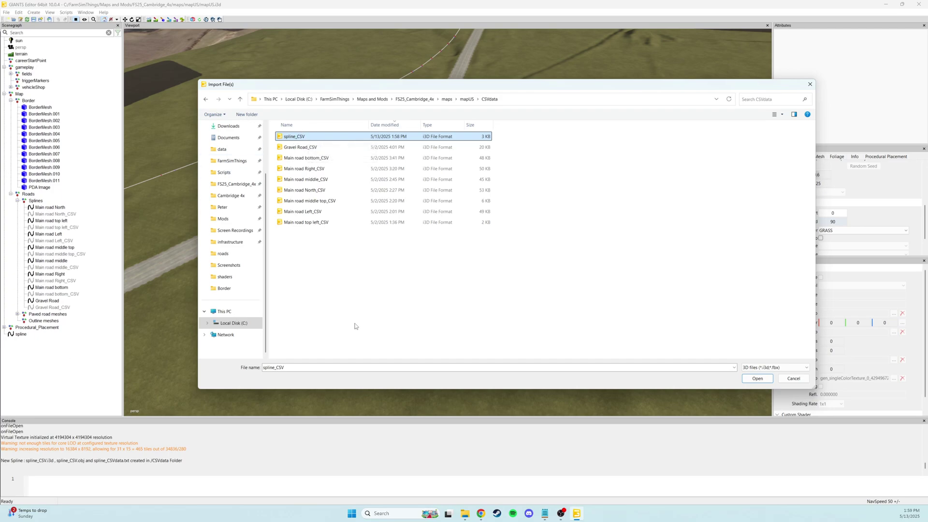
click(748, 381)
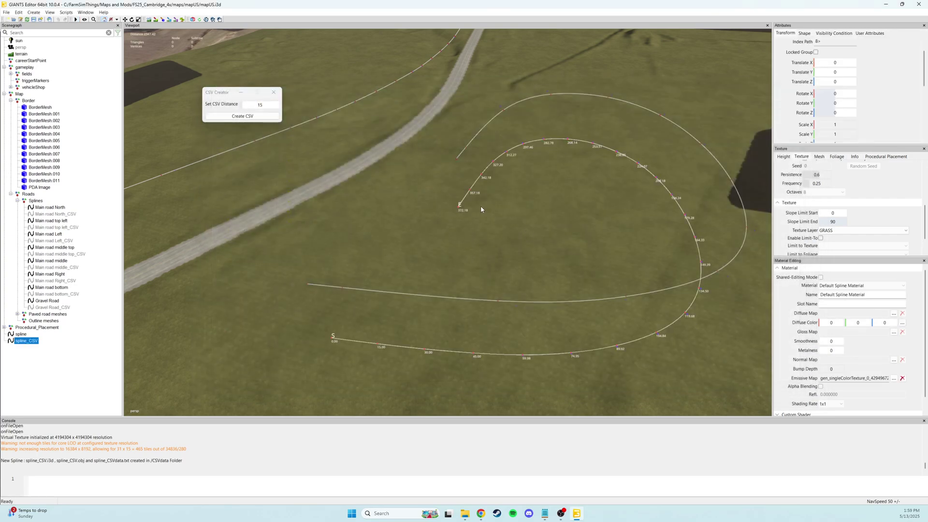
Inspect the imported spline's point spacing, and create new CSV files from the original spline with a CSV distance of 5.
alt+middle_drag(472, 236, 455, 213)
scroll(429, 195, up, 5)
scroll(459, 192, up, 3)
alt+drag(456, 213, 521, 179)
right_drag(521, 181, 514, 215)
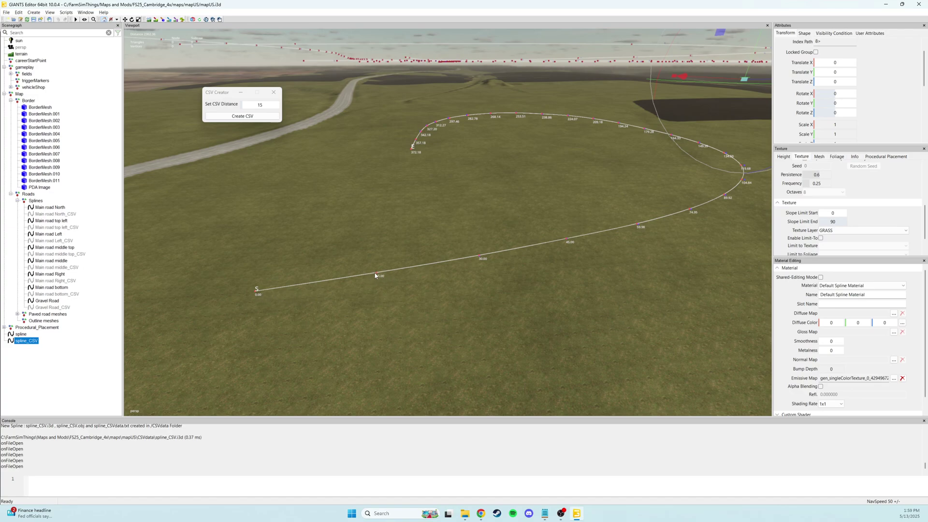
double_click(259, 105)
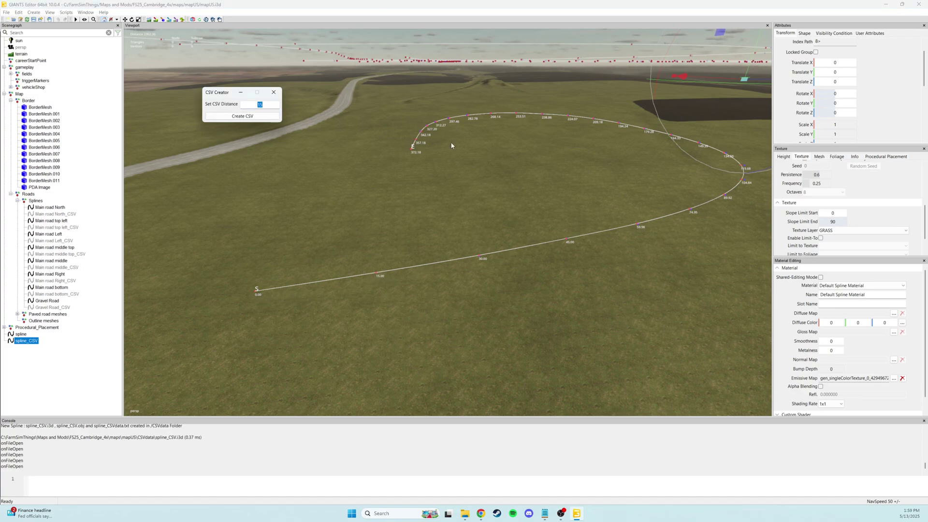
text(5)
click(26, 336)
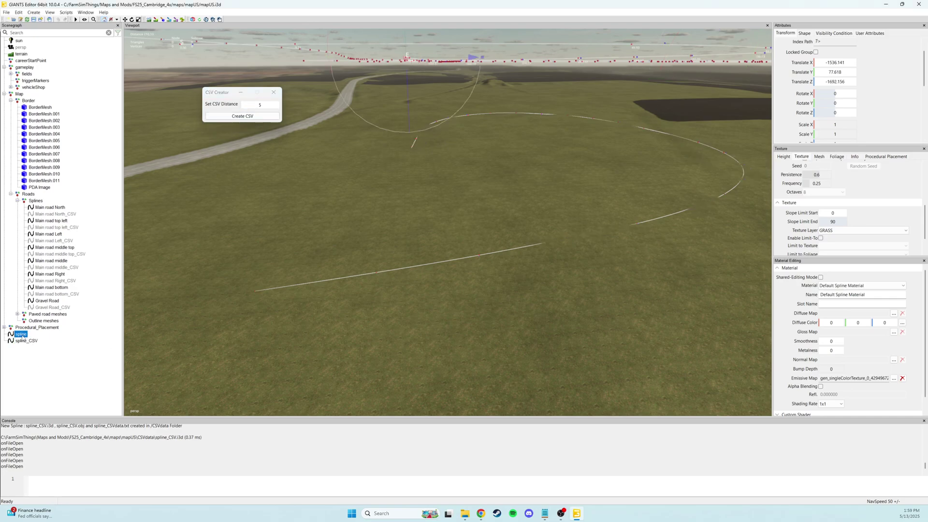
click(249, 117)
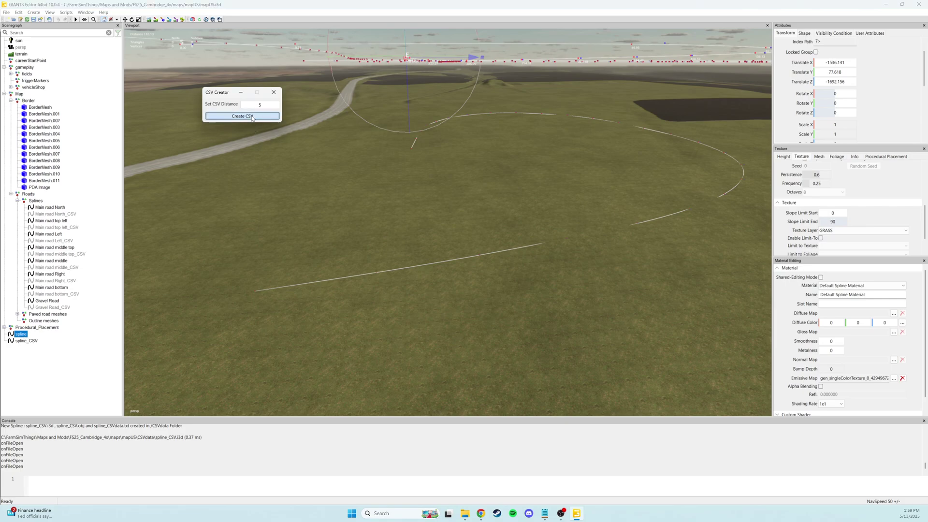
click(464, 514)
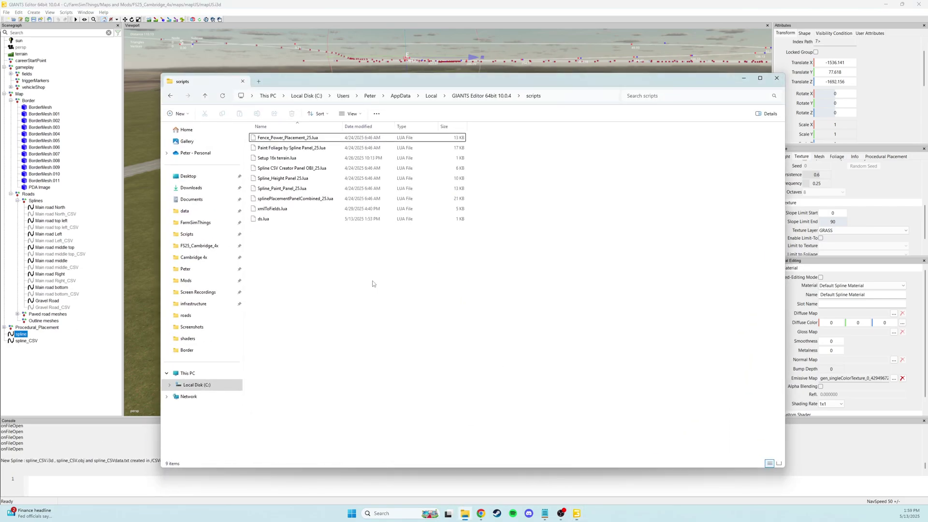
click(91, 352)
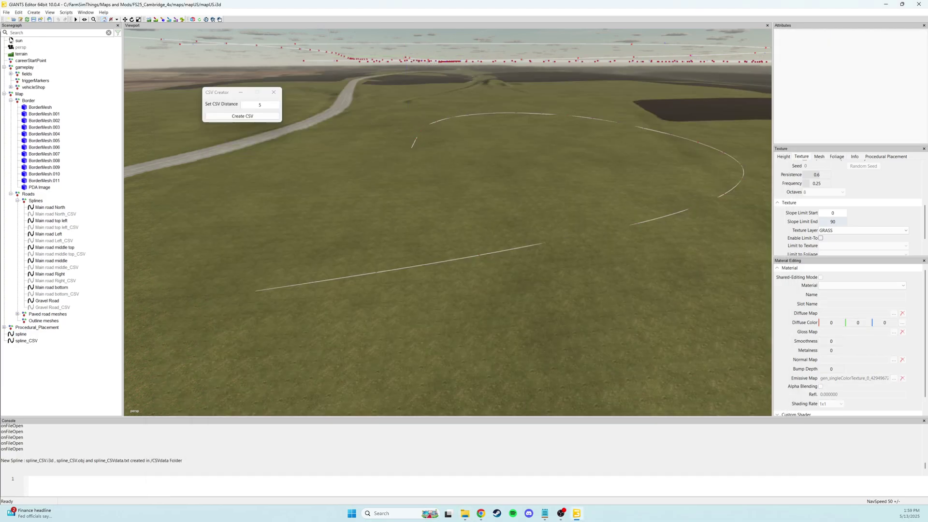
Import the newly created spline_CSV i3d file from the mapUS CSVdata folder into the map and deselect it.
click(6, 12)
click(21, 86)
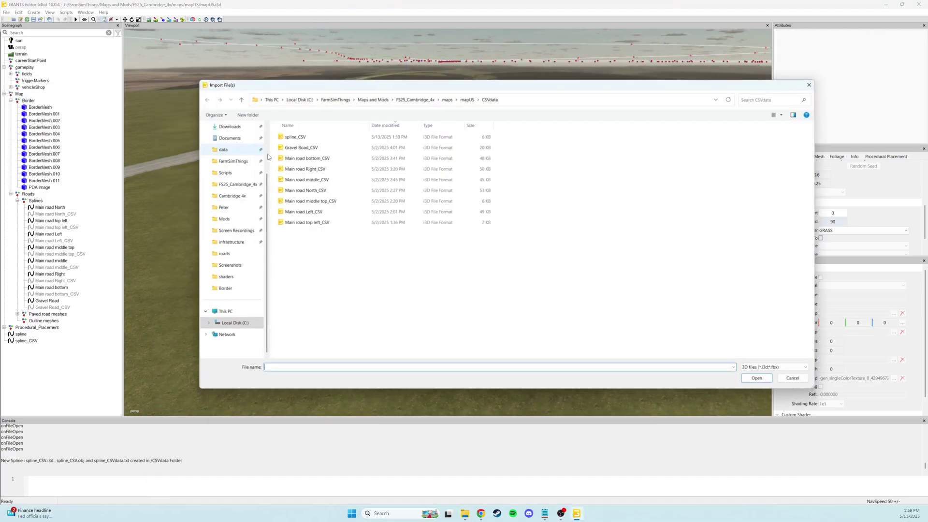
click(326, 139)
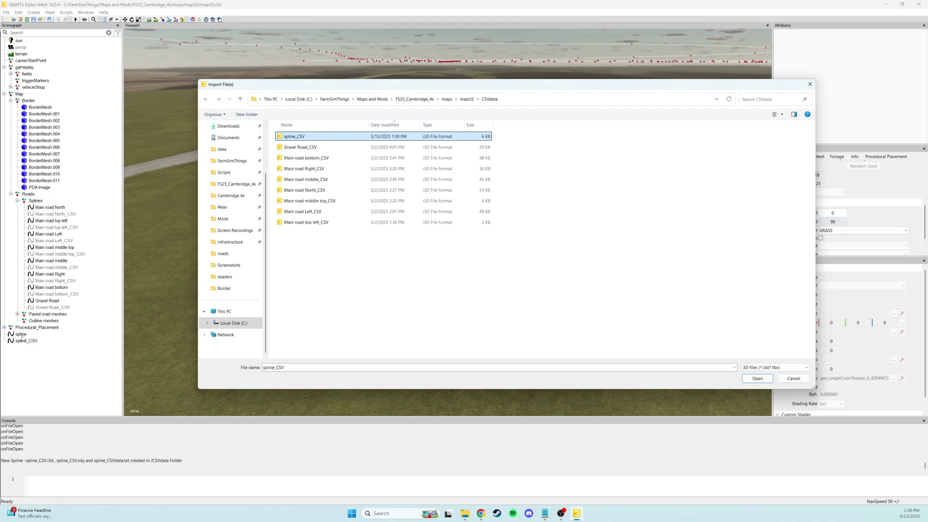
click(758, 380)
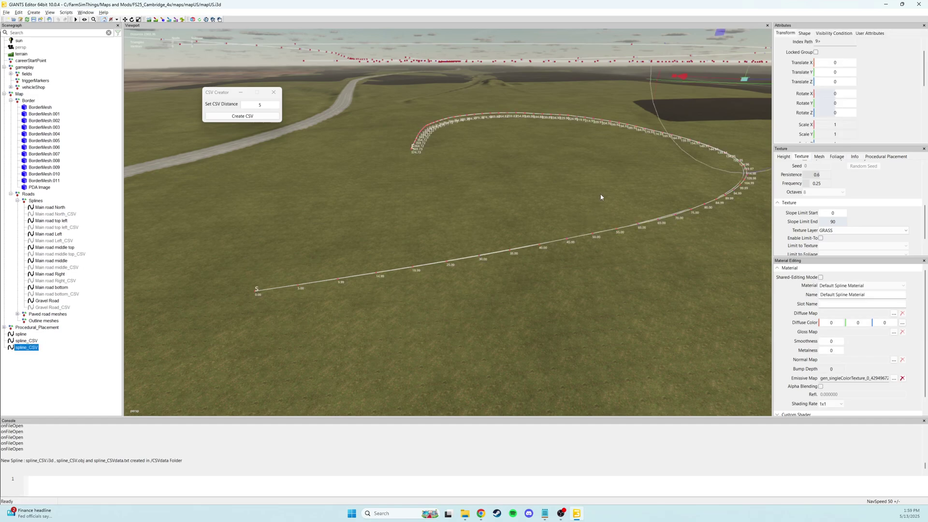
alt+right_drag(600, 197, 596, 197)
click(55, 356)
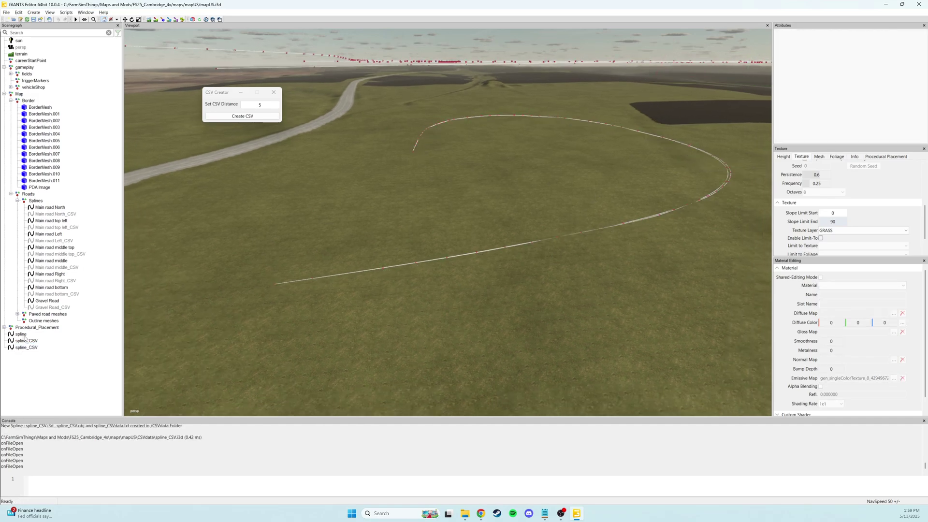
Examine the Main road North, Main road top left and Main road Left splines, and close the CSV Creator panel.
click(55, 208)
key(f)
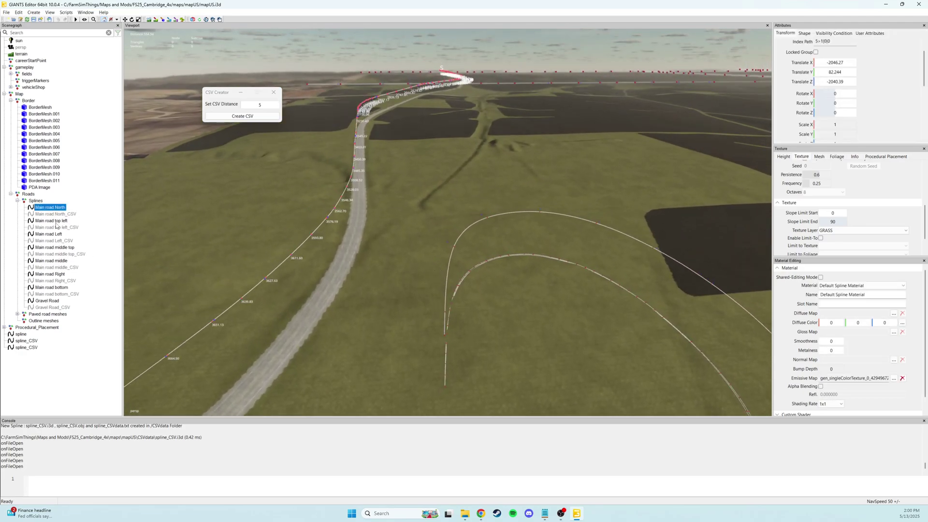
click(55, 221)
click(53, 234)
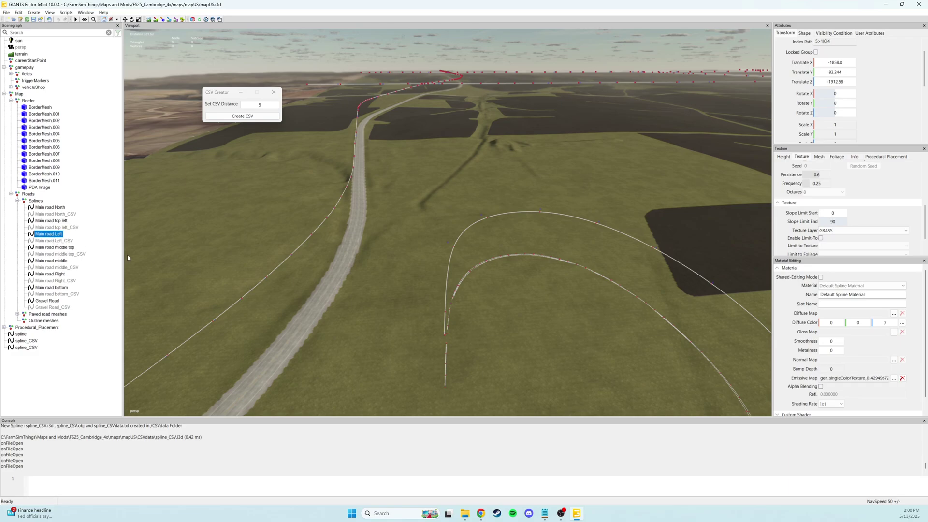
key(f)
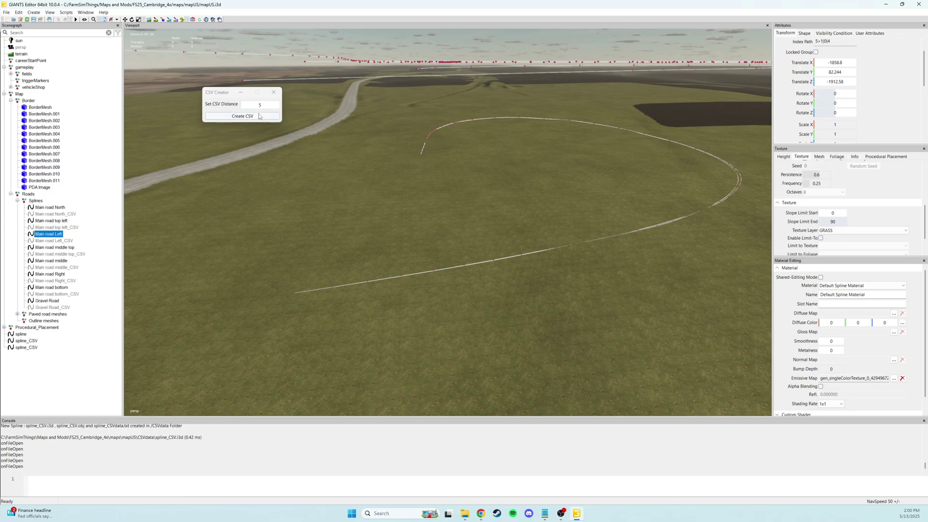
click(273, 92)
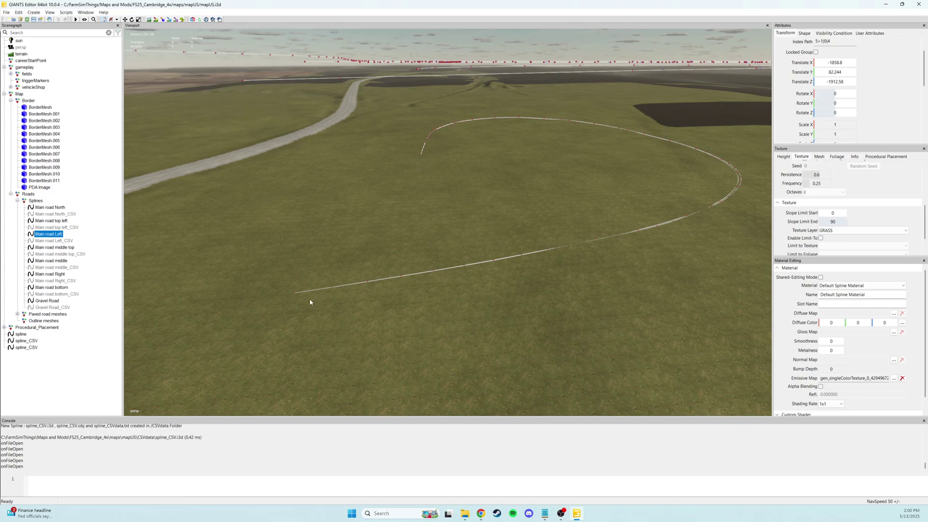
Compare the point spacing of the two imported spline_CSV splines, and view both beside the original spline with nothing selected.
click(28, 341)
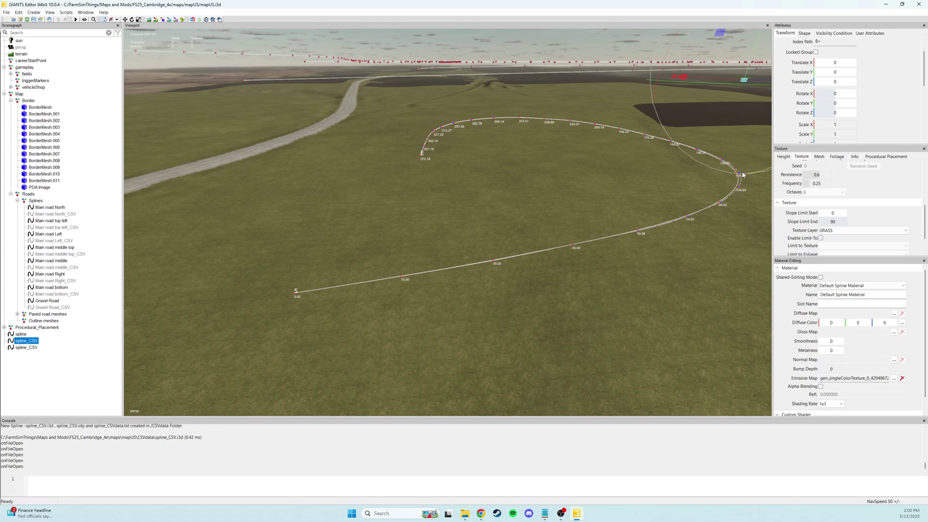
key(Delete)
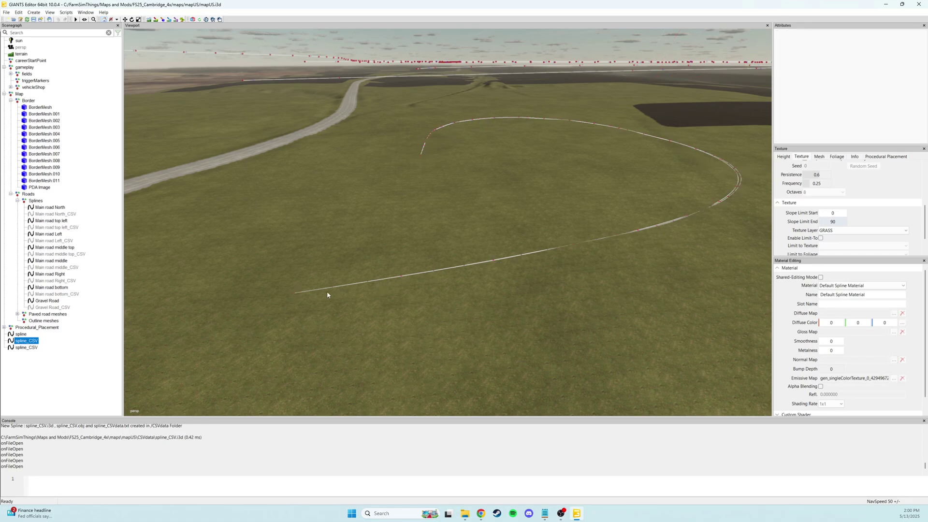
click(28, 347)
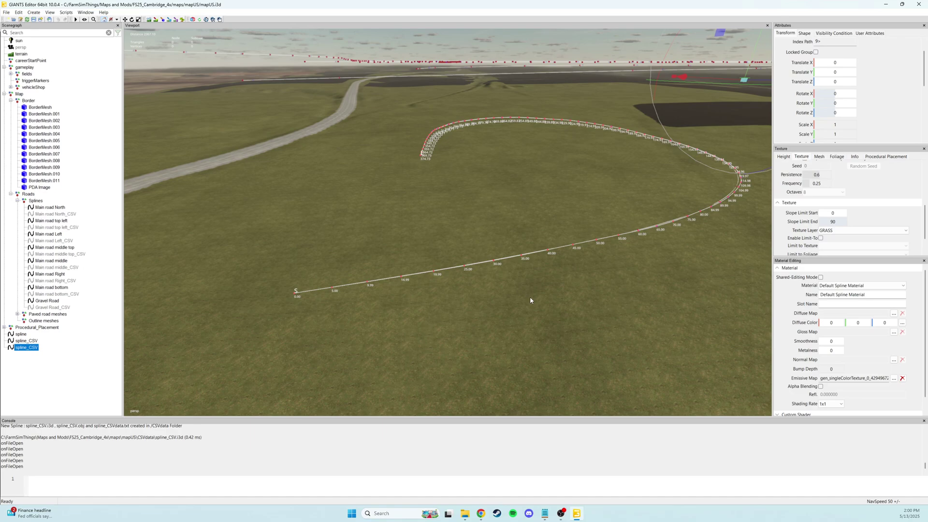
alt+middle_drag(532, 295, 514, 298)
alt+drag(572, 291, 560, 292)
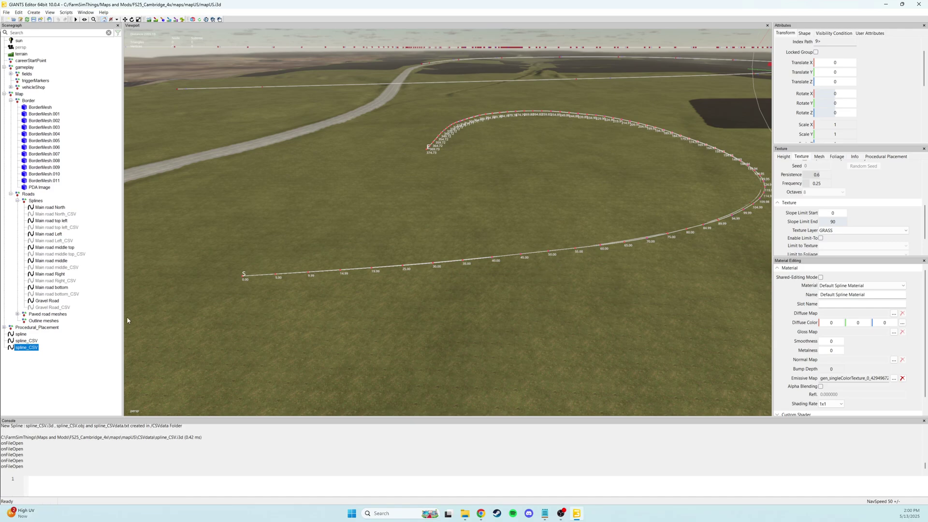
click(94, 348)
scroll(530, 230, down, 5)
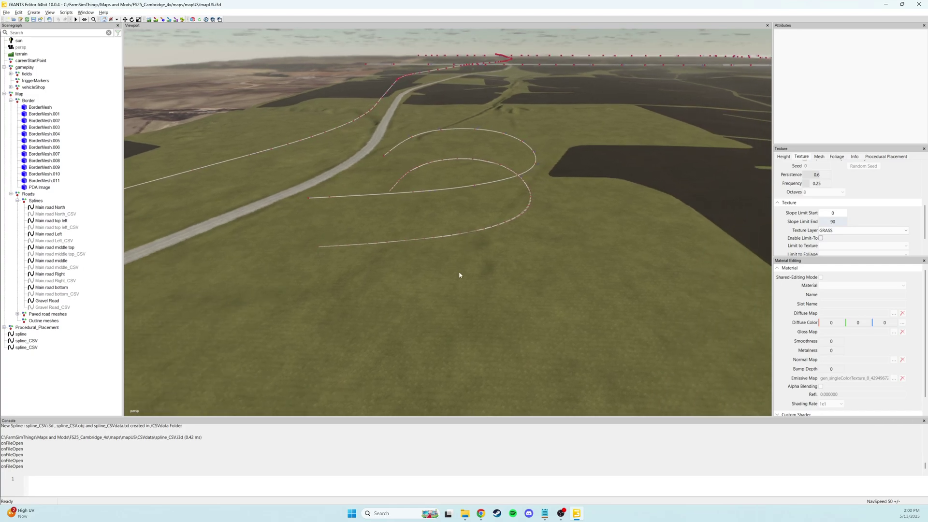
scroll(458, 275, up, 5)
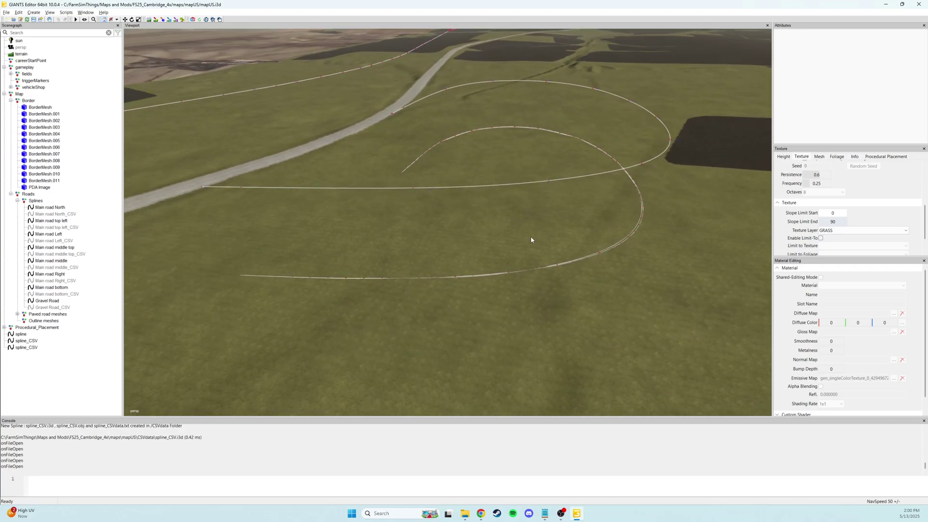
scroll(530, 240, down, 2)
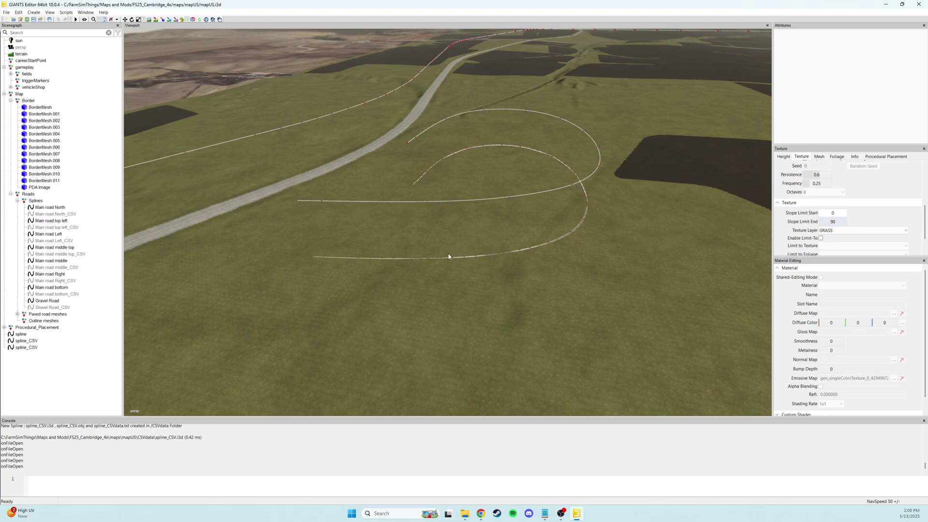
alt+middle_drag(444, 214, 540, 218)
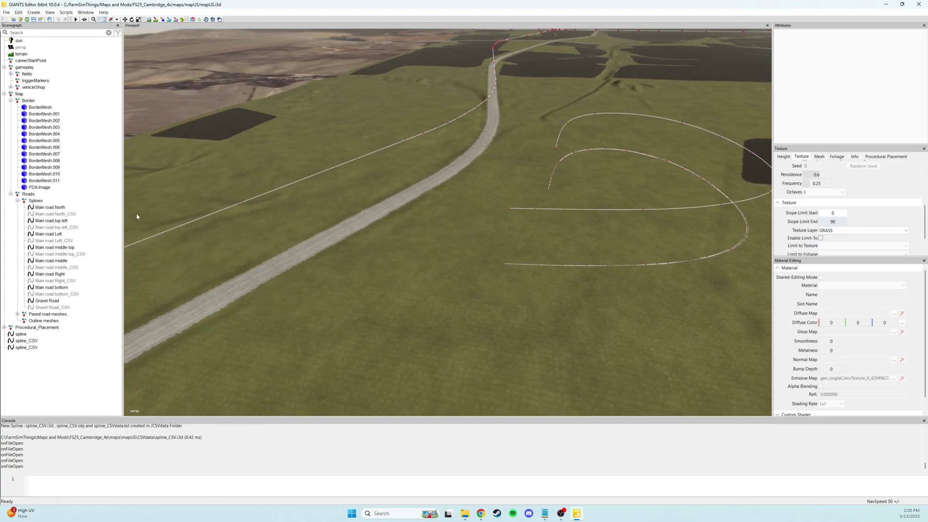
Unhide every hidden _CSV spline in the Roads Splines group, from Main road North_CSV through Gravel Road_CSV.
click(56, 214)
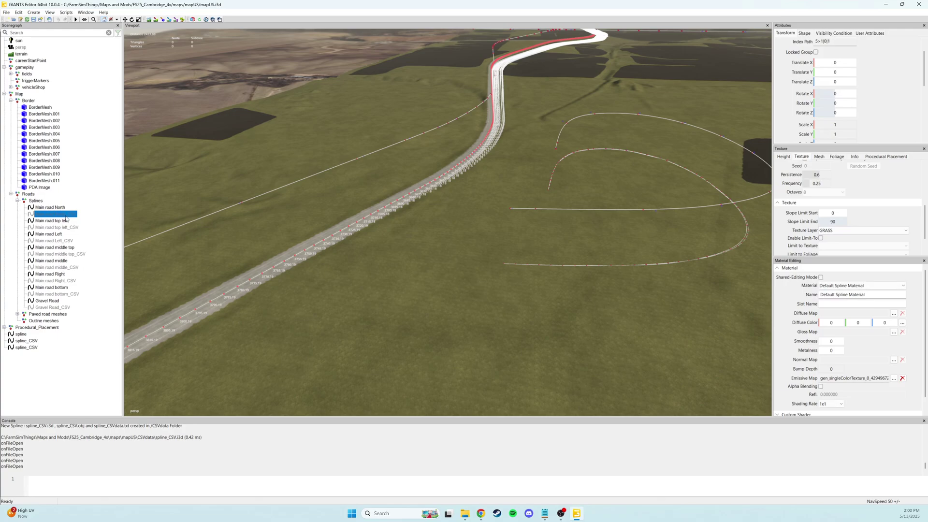
click(74, 231)
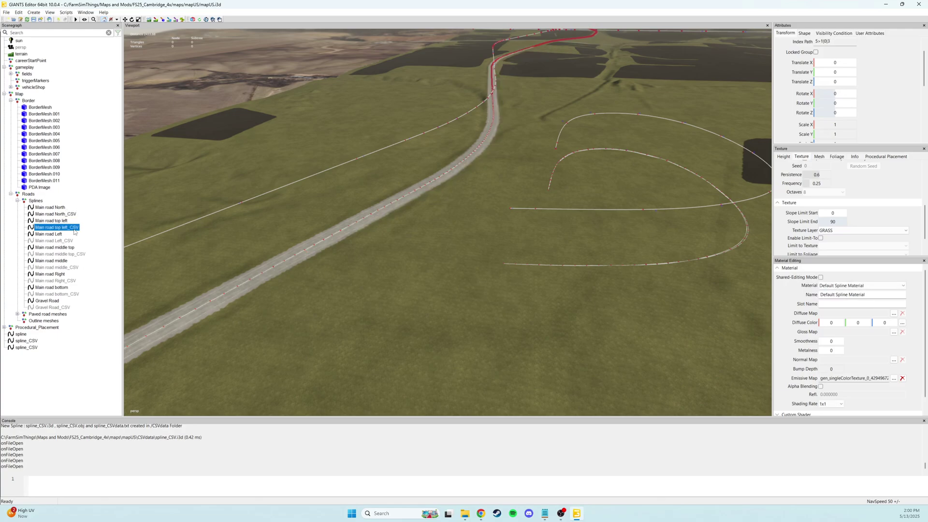
click(71, 240)
click(79, 253)
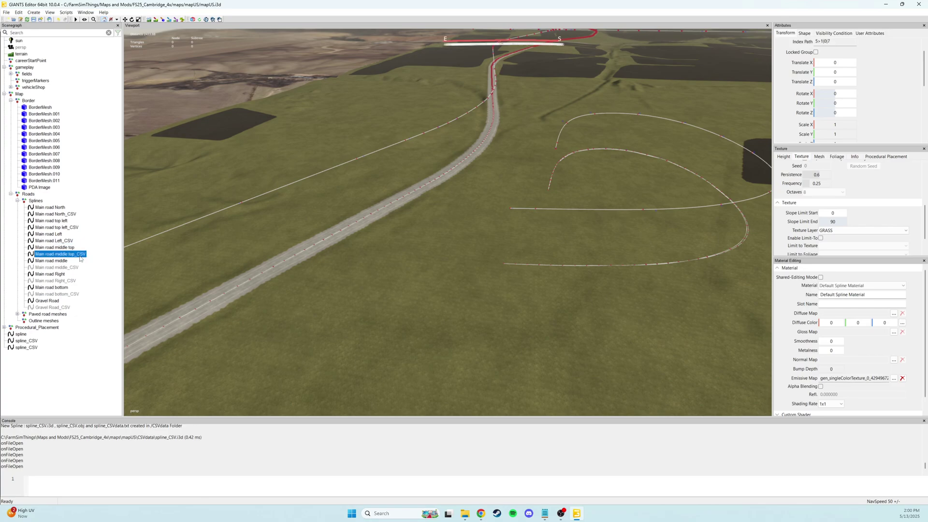
click(76, 267)
click(77, 281)
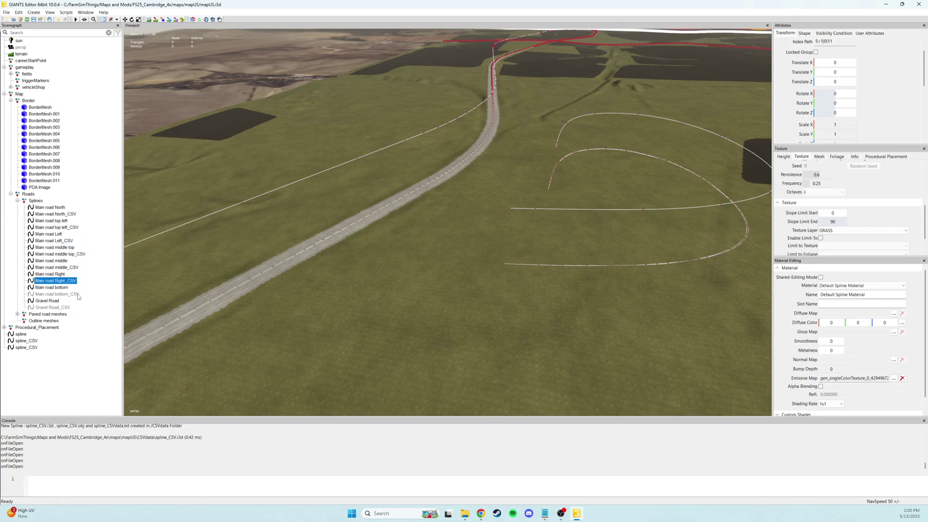
click(77, 294)
click(70, 308)
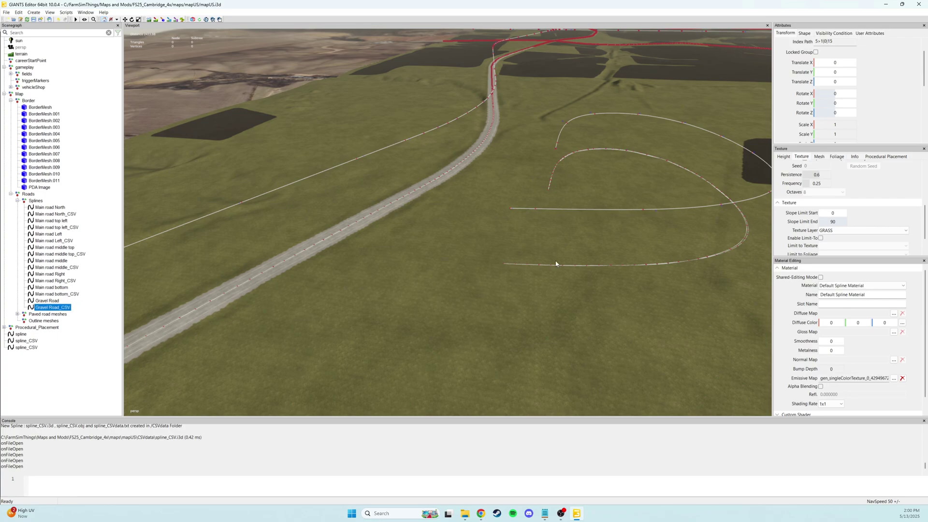
Examine the unhidden CSV splines along the map's main roads and deselect Gravel Road_CSV.
alt+right_drag(660, 221, 290, 343)
alt+middle_drag(602, 275, 381, 290)
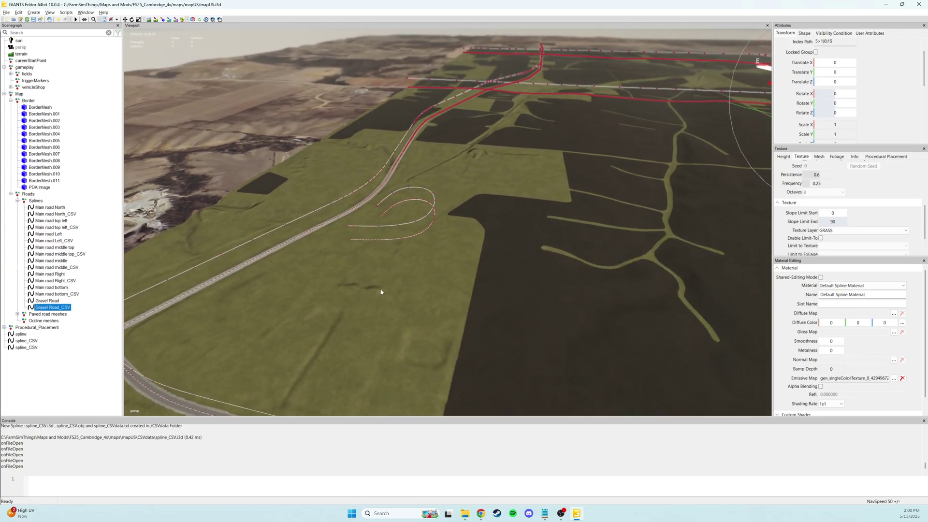
alt+drag(381, 291, 438, 285)
right_drag(439, 288, 489, 266)
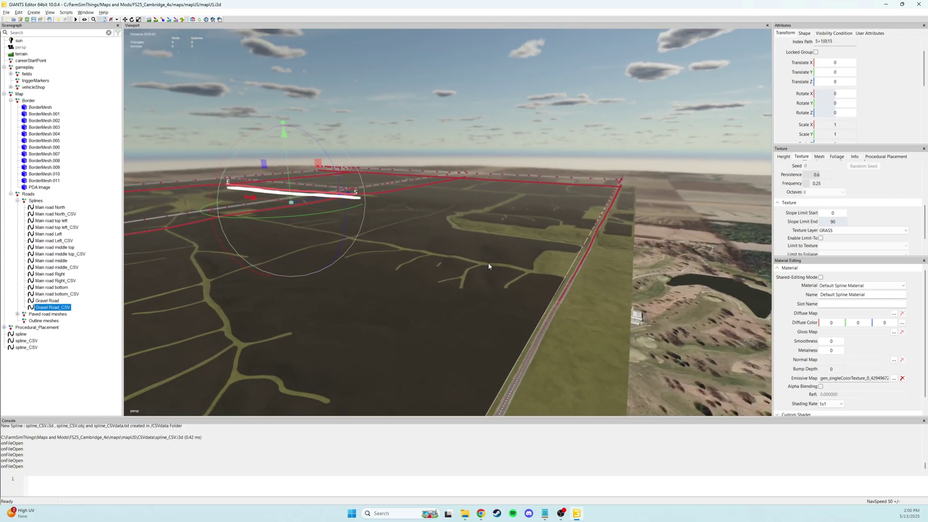
click(107, 242)
alt+drag(555, 274, 585, 277)
alt+middle_drag(585, 277, 467, 285)
alt+drag(468, 285, 569, 266)
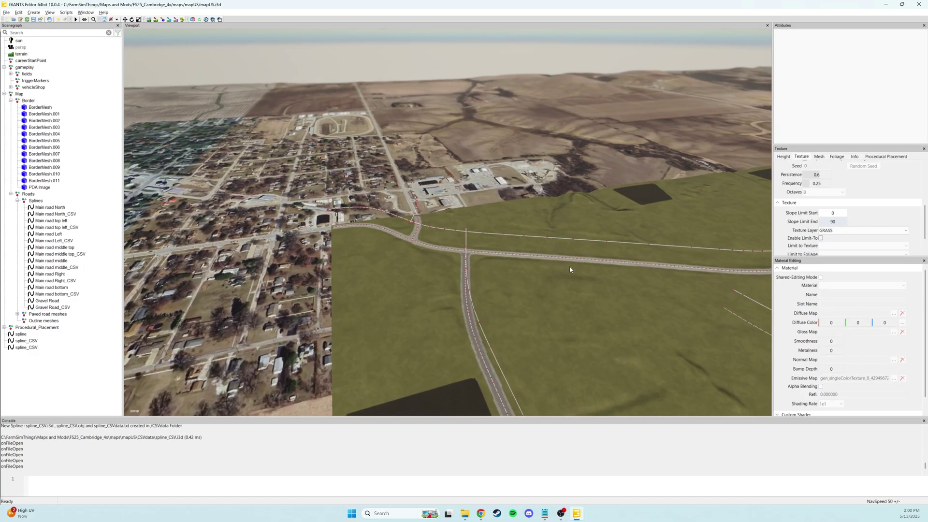
right_drag(569, 269, 484, 188)
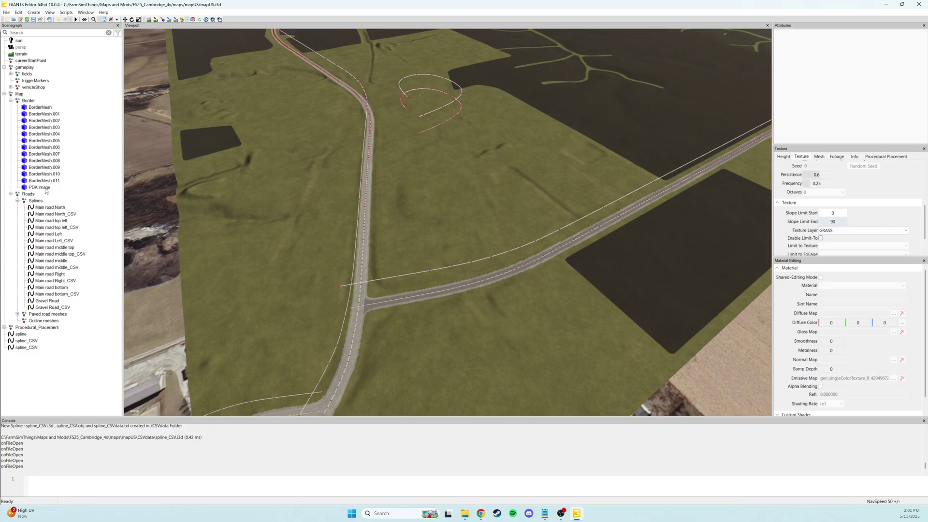
Raise the PDA Image plane above the terrain and select the Splines group.
double_click(46, 189)
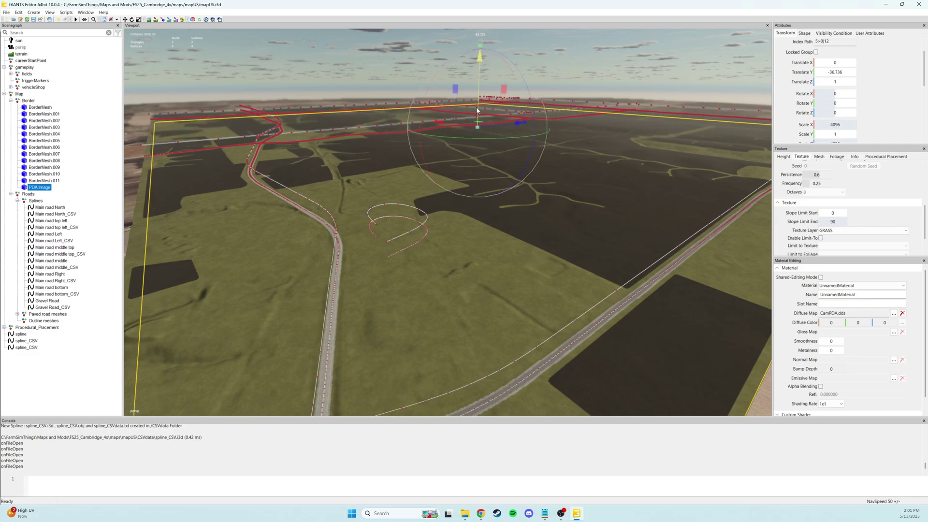
drag(476, 107, 490, 93)
click(36, 201)
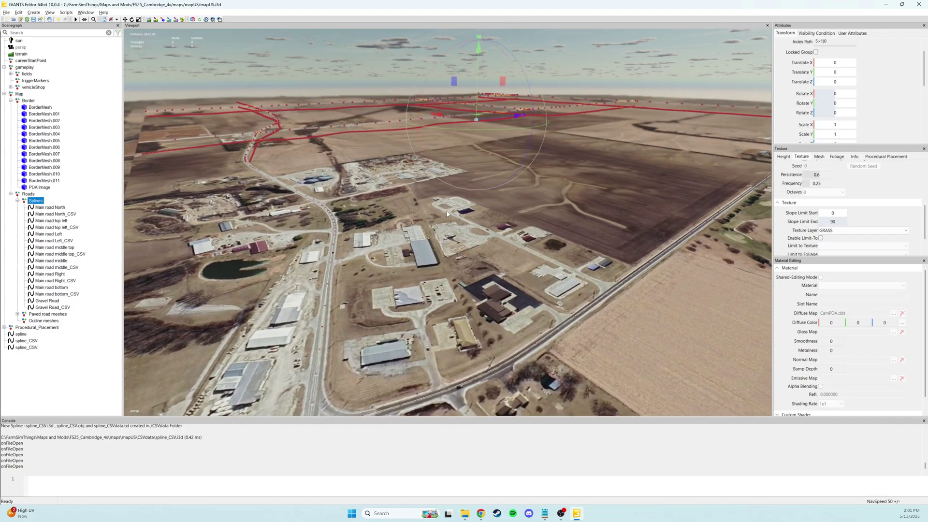
Examine the roads on the raised PDA Image against the course of the road splines.
alt+drag(446, 210, 491, 229)
scroll(645, 219, up, 5)
alt+drag(323, 278, 361, 263)
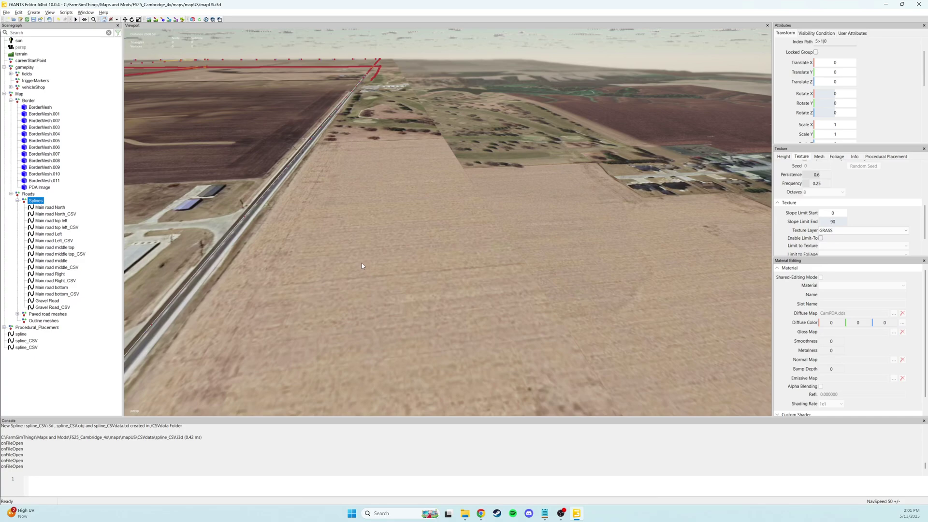
right_drag(361, 266, 704, 252)
alt+middle_drag(704, 250, 703, 226)
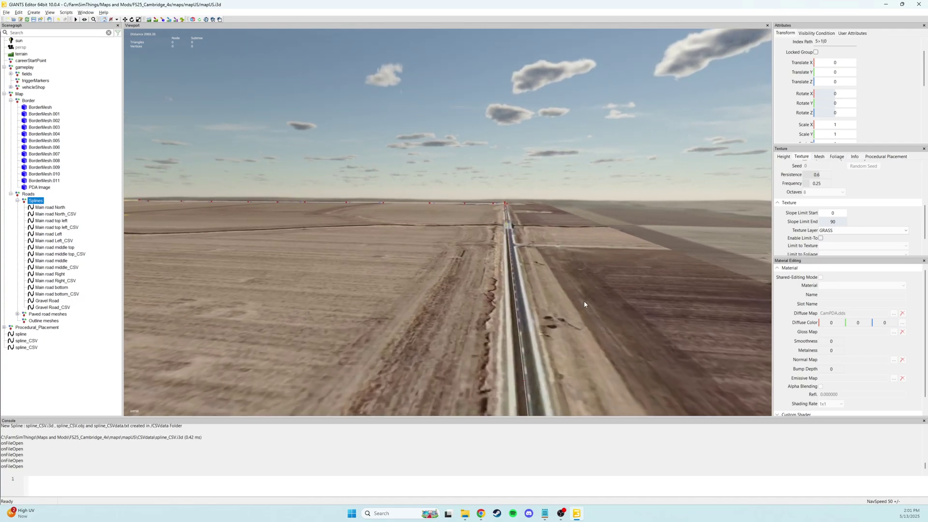
Inspect the paved road meshes up close, following the CSV splines along the centerline and across the gaps between road sections.
alt+middle_drag(584, 302, 576, 173)
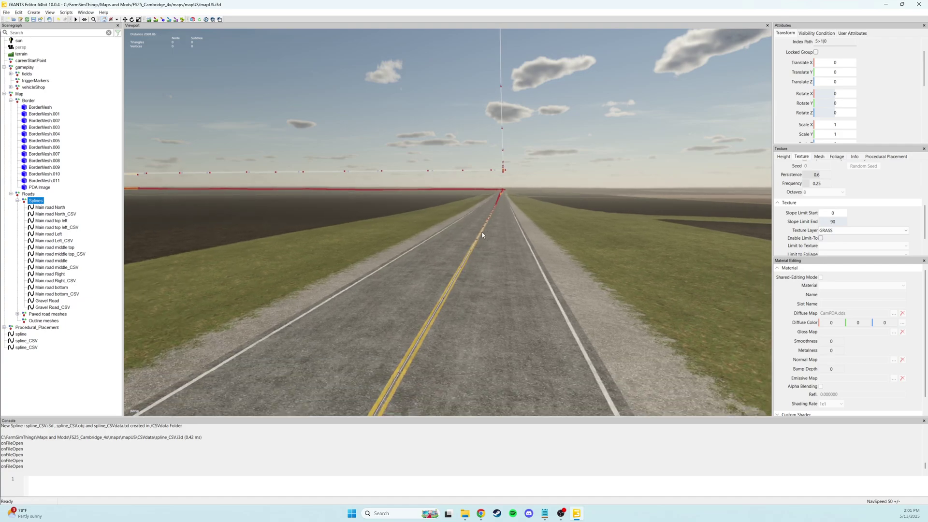
right_drag(492, 224, 574, 293)
right_drag(523, 261, 561, 220)
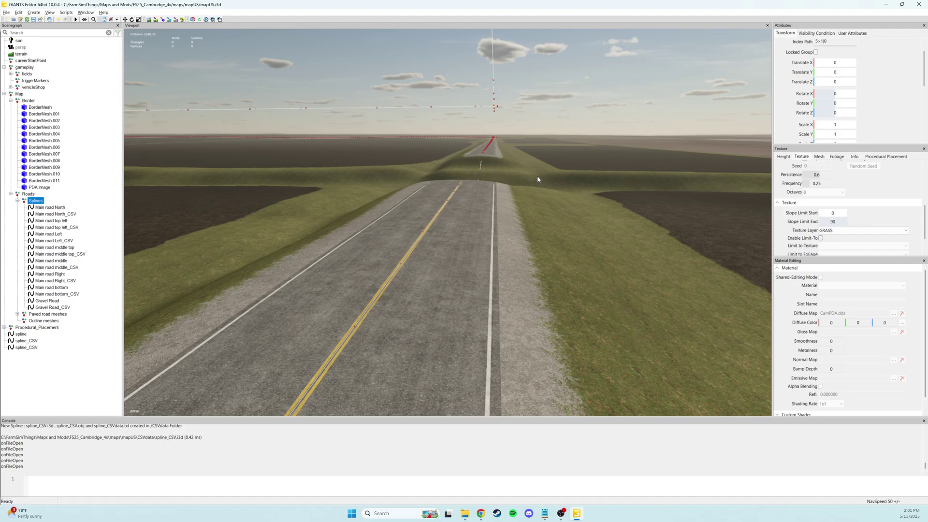
alt+middle_drag(537, 175, 506, 216)
scroll(469, 219, up, 4)
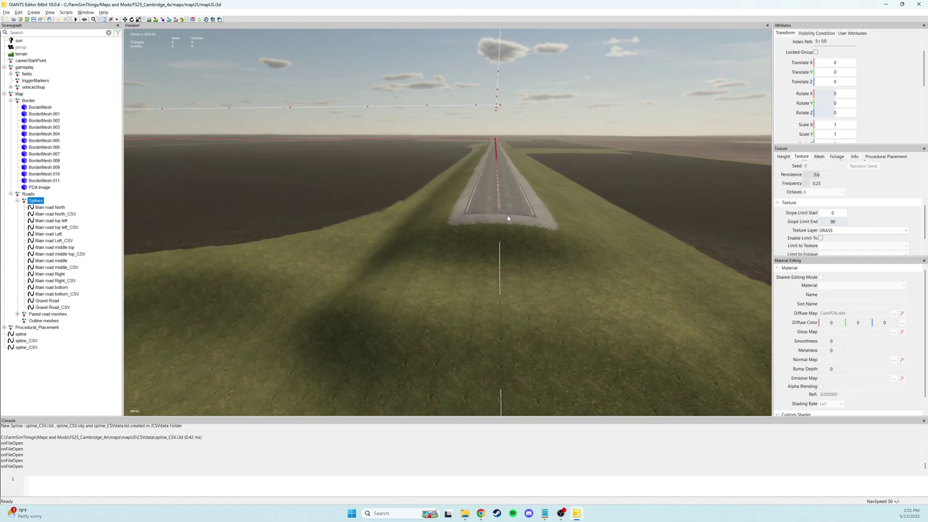
scroll(507, 218, up, 10)
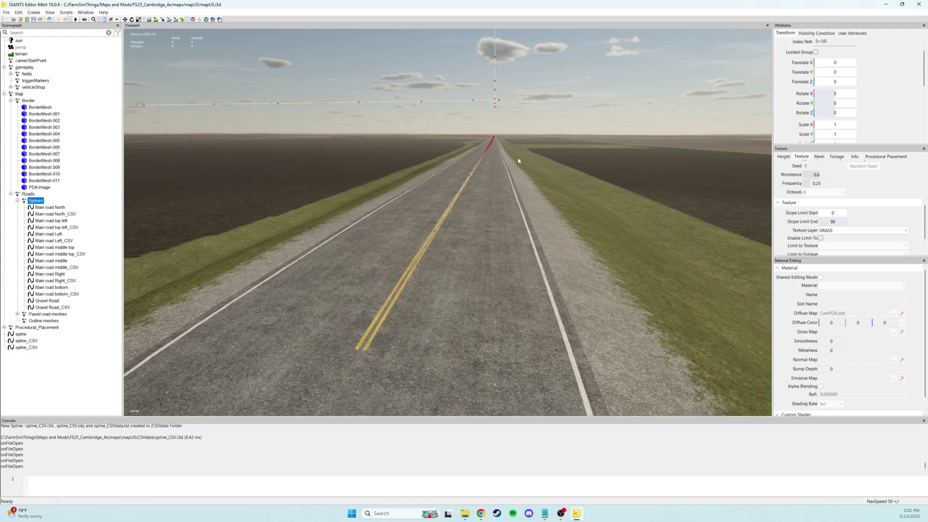
alt+middle_drag(519, 204, 482, 228)
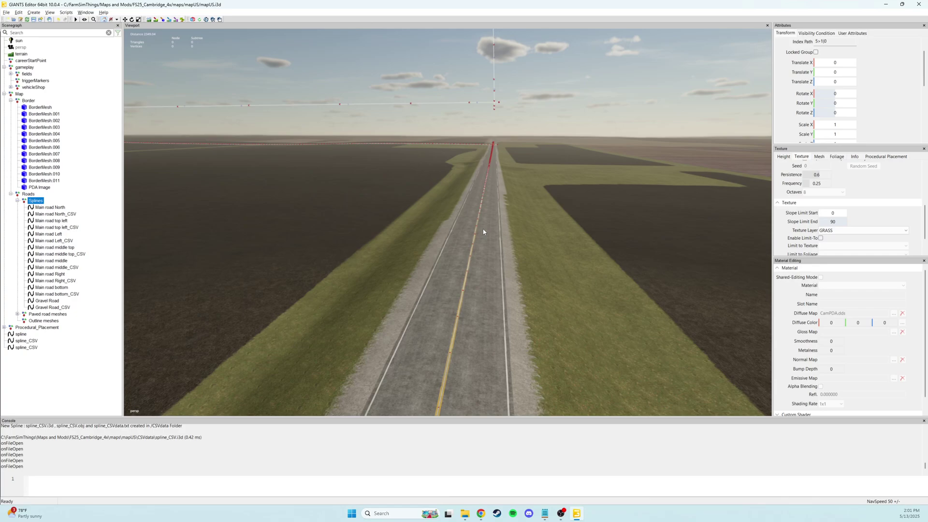
scroll(501, 219, up, 4)
alt+drag(482, 228, 500, 209)
alt+drag(570, 231, 431, 227)
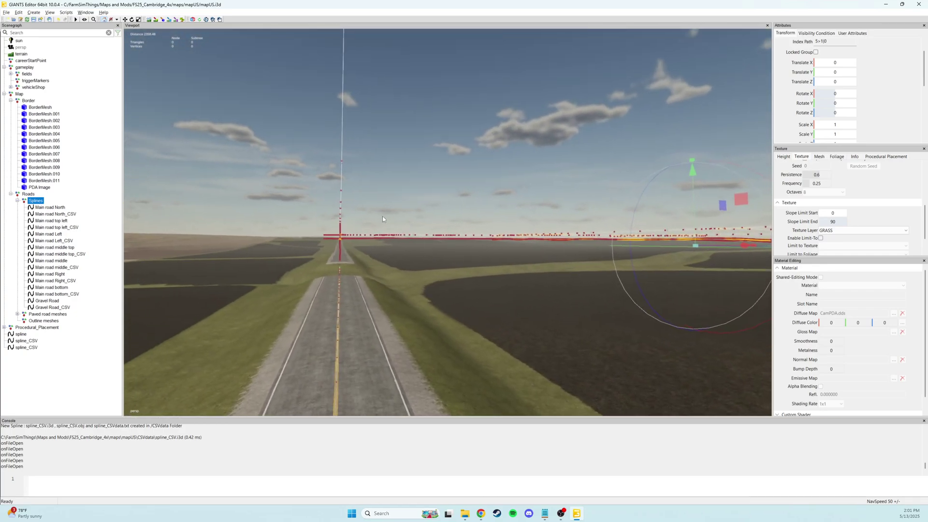
Examine the paved road through its curves along the centerline CSV spline, and deselect the Splines group.
scroll(431, 227, up, 5)
alt+middle_drag(650, 231, 633, 233)
scroll(698, 220, up, 12)
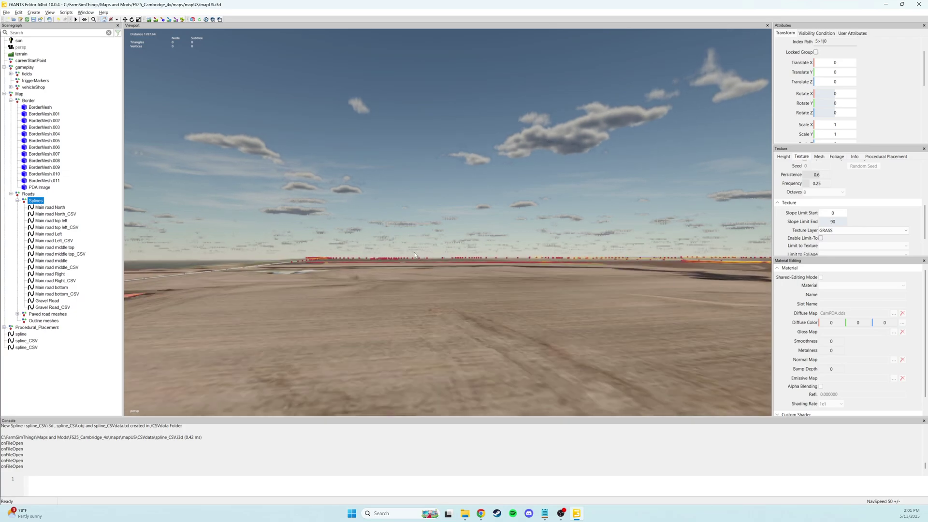
middle_drag(698, 219, 506, 267)
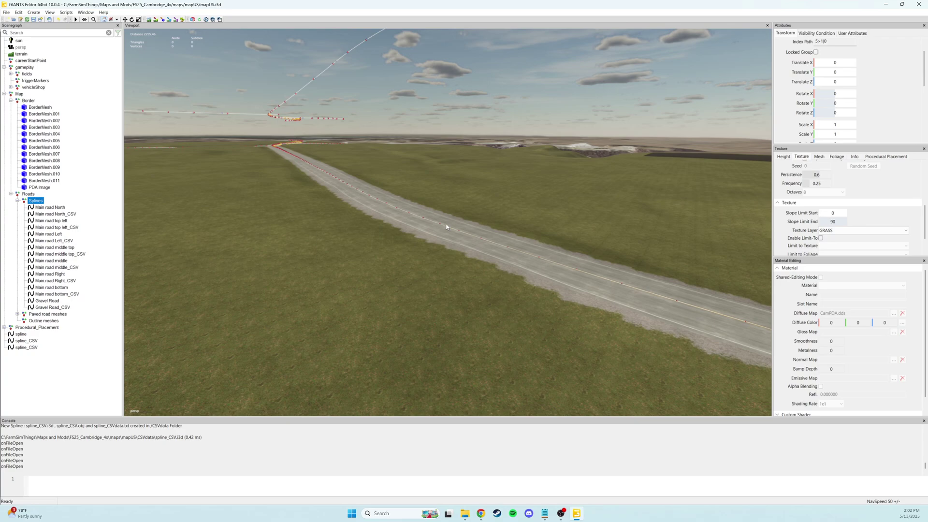
middle_drag(413, 232, 526, 238)
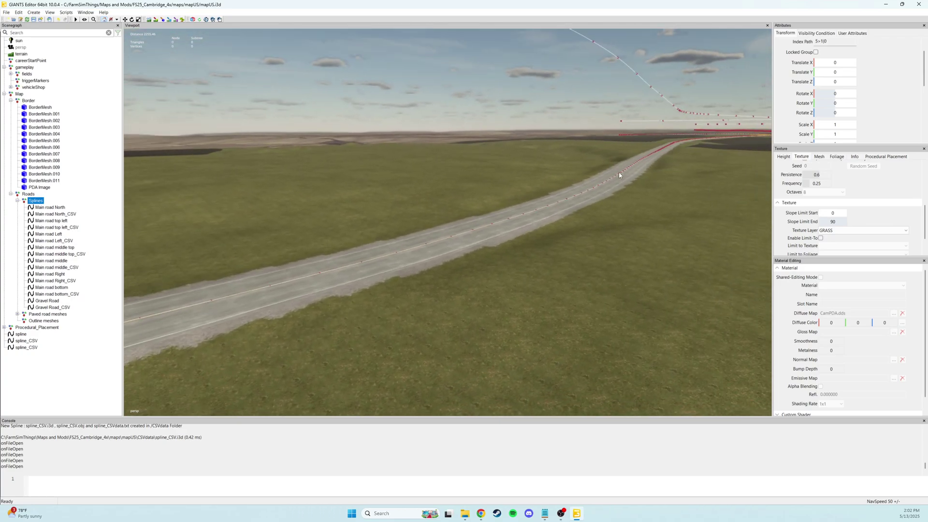
middle_drag(577, 277, 480, 264)
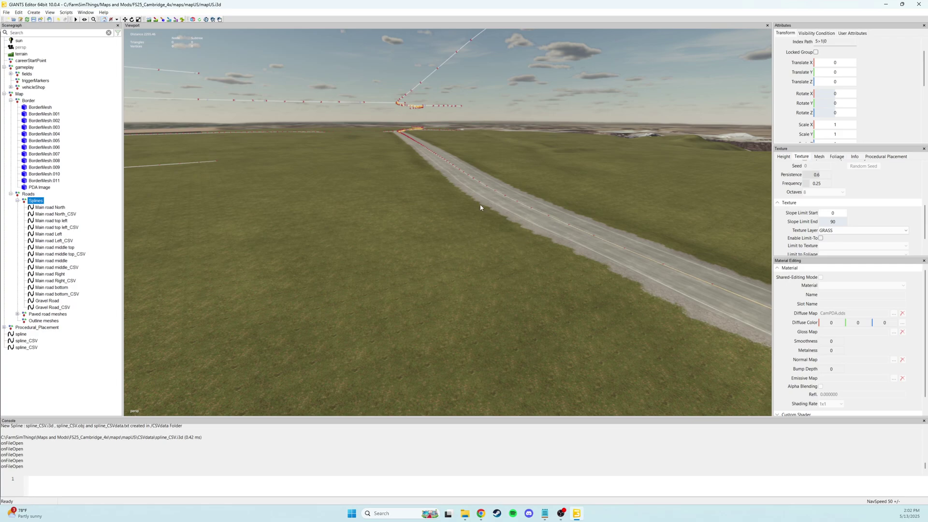
middle_drag(480, 207, 462, 232)
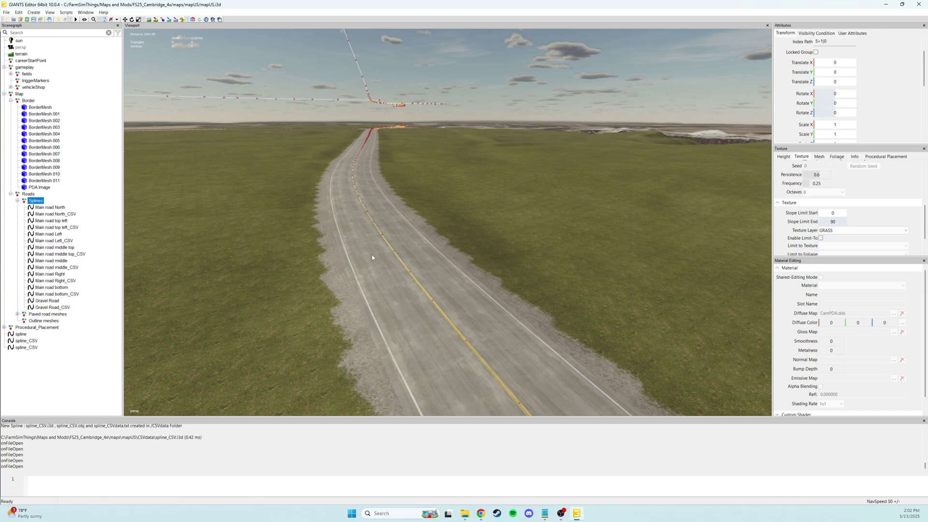
click(97, 198)
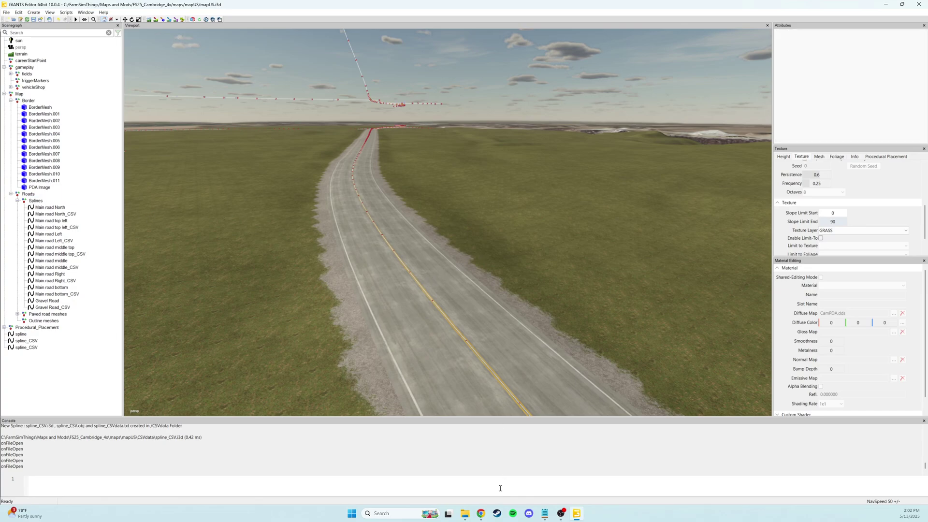
Switch to Chrome and review the Spline CSV Creator, Spline Height and Spline Paint panel descriptions in the FS 25 Updated Scripts post.
click(481, 513)
scroll(289, 294, up, 15)
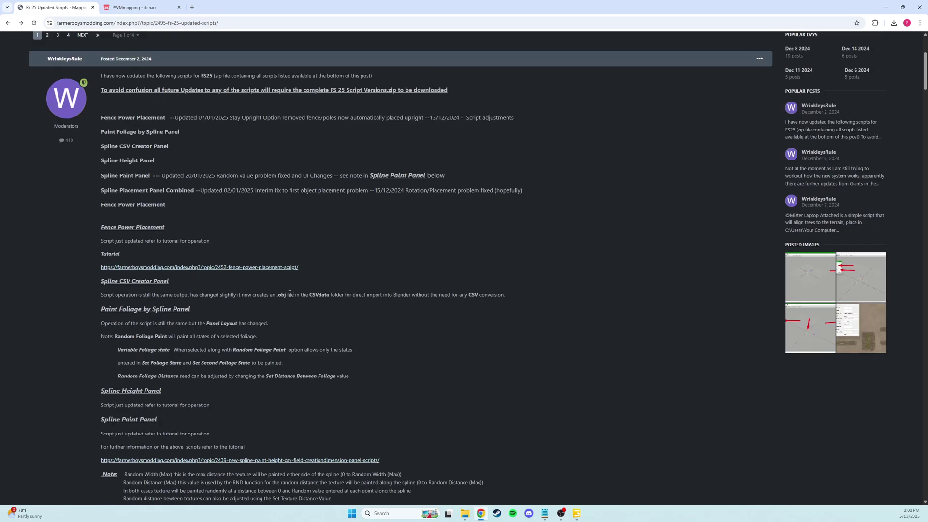
scroll(290, 293, down, 3)
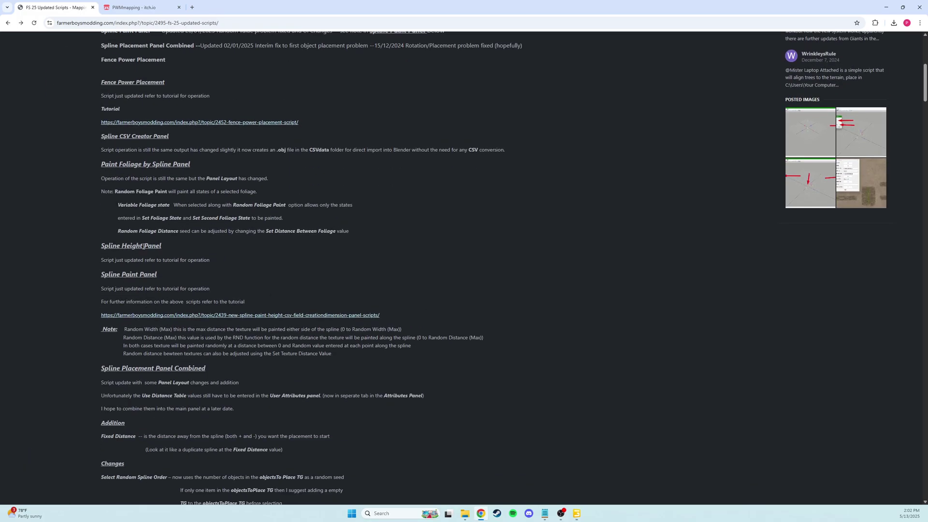
scroll(232, 244, down, 2)
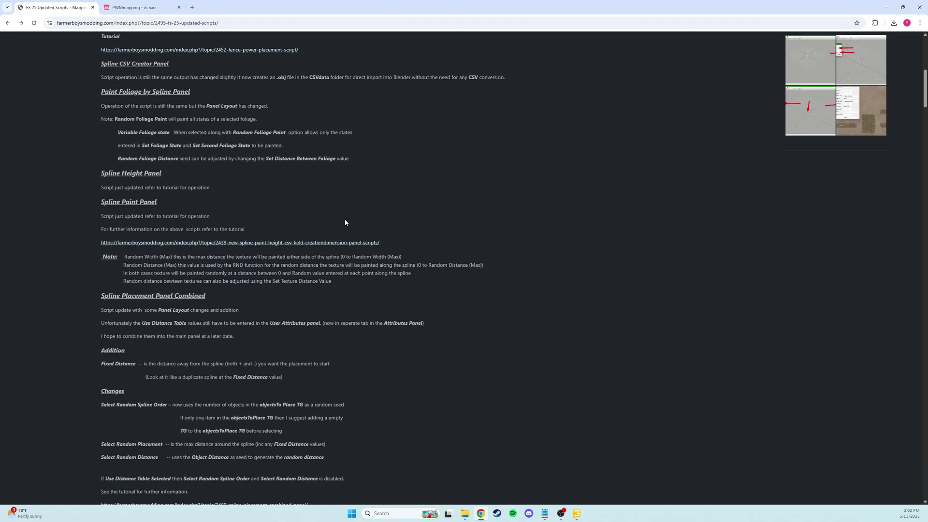
click(576, 513)
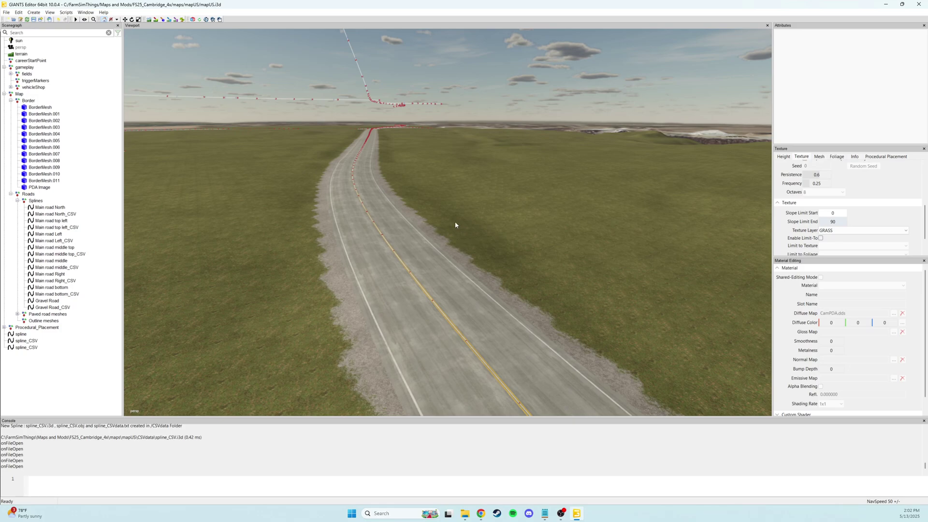
alt+middle_drag(455, 222, 434, 205)
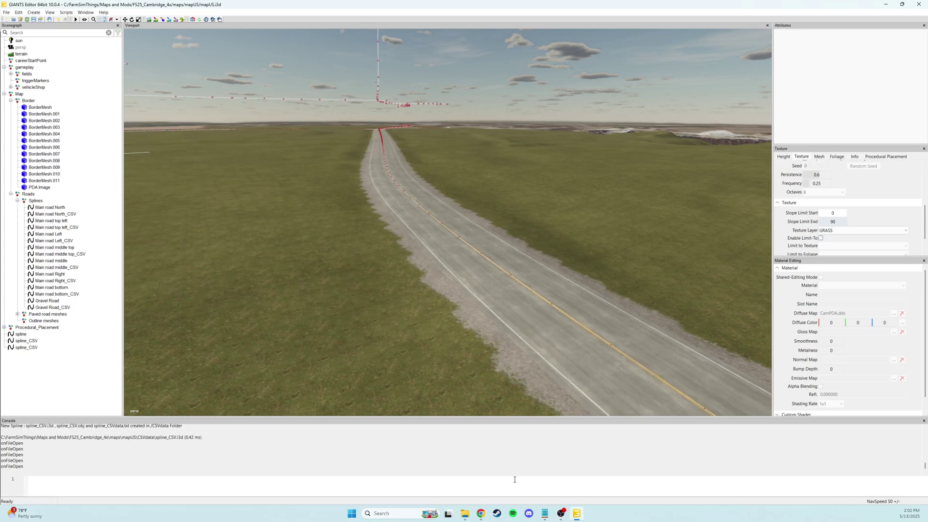
click(481, 513)
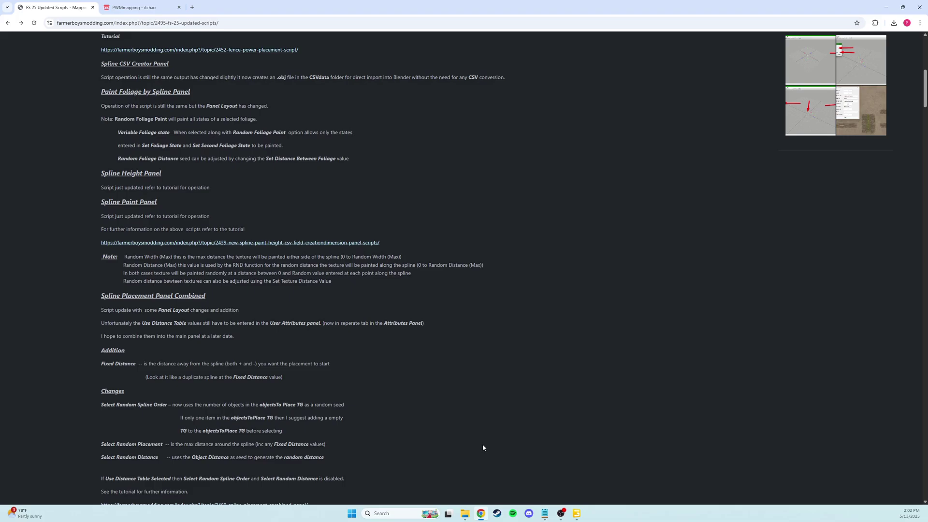
Switch to GIANTS Editor, open the Spline Paint Panel 25 script to view its width and texture settings, and close it.
click(576, 513)
click(66, 12)
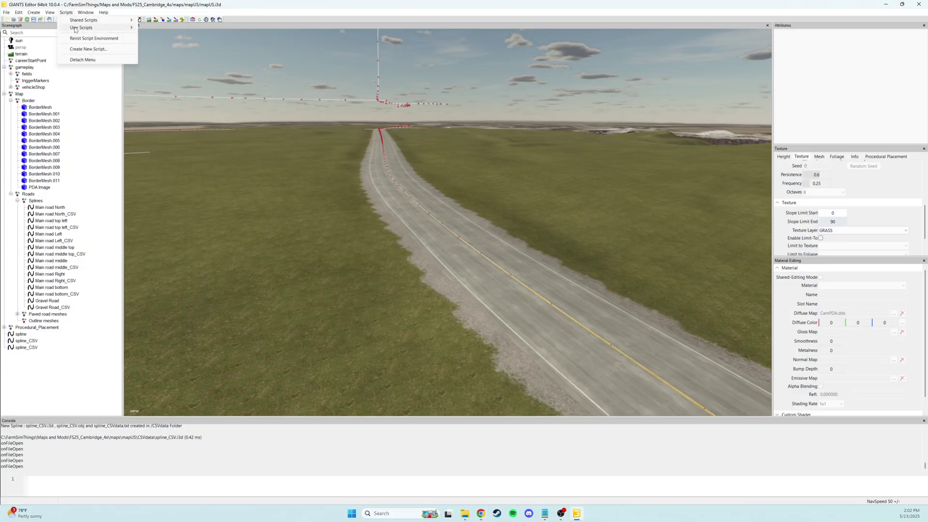
mouse_move(78, 28)
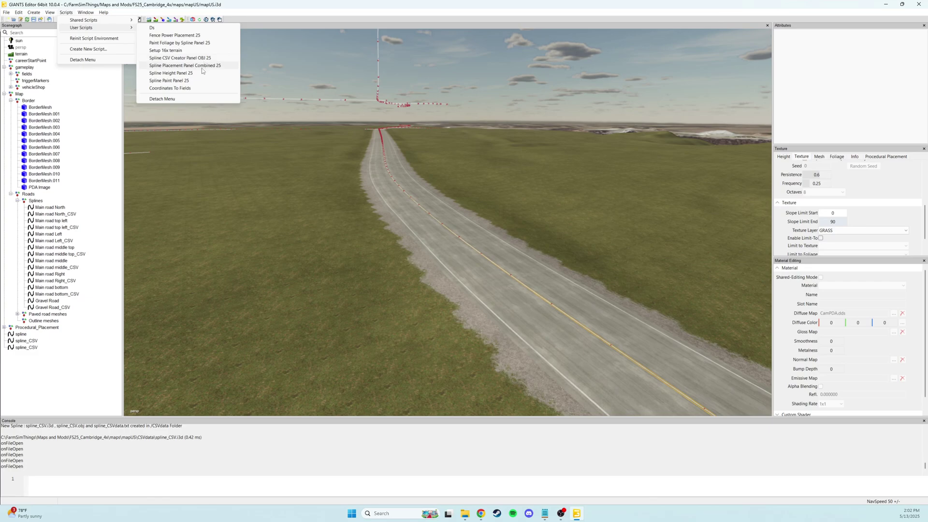
click(185, 80)
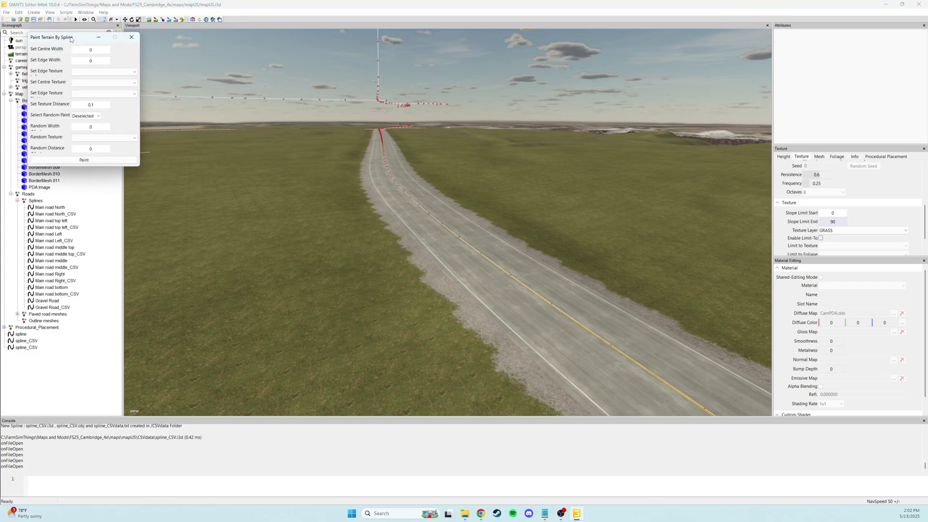
drag(71, 39, 241, 122)
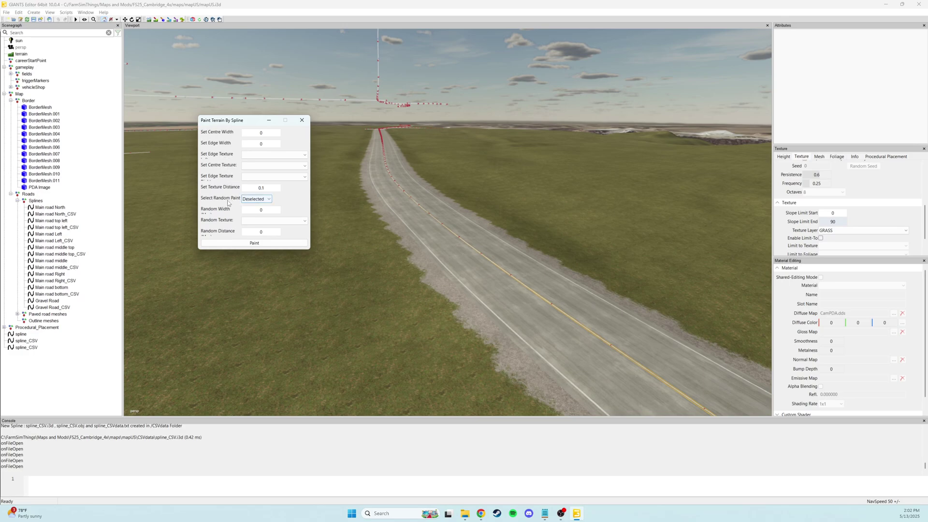
click(302, 120)
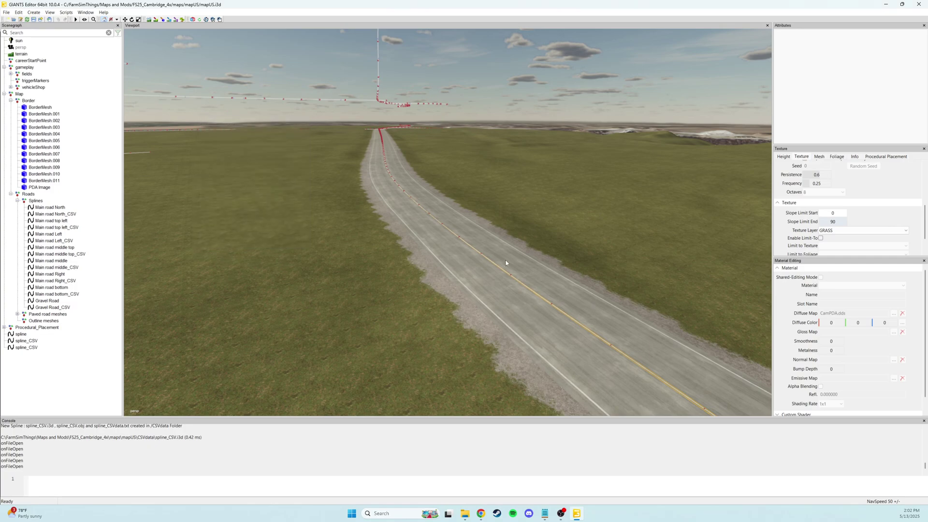
Switch to Chrome and review the FS 25 Updated Scripts post from the script list down to the scripts folder notes.
key(alt+Tab)
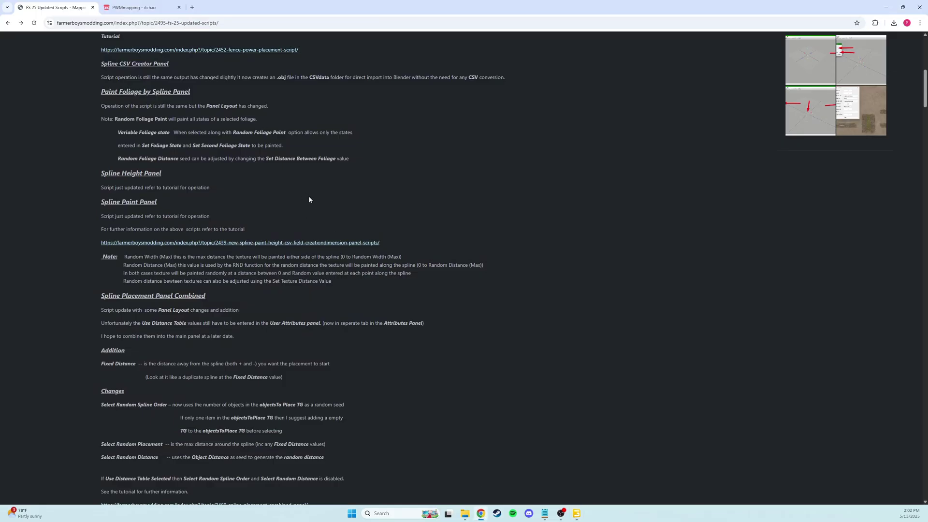
scroll(481, 260, up, 2)
scroll(411, 246, up, 4)
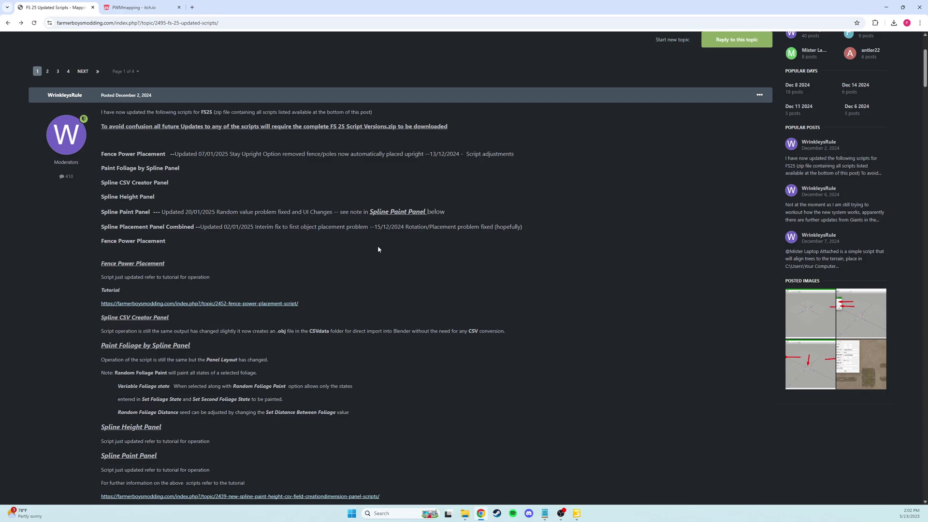
scroll(159, 104, down, 1)
scroll(166, 338, down, 6)
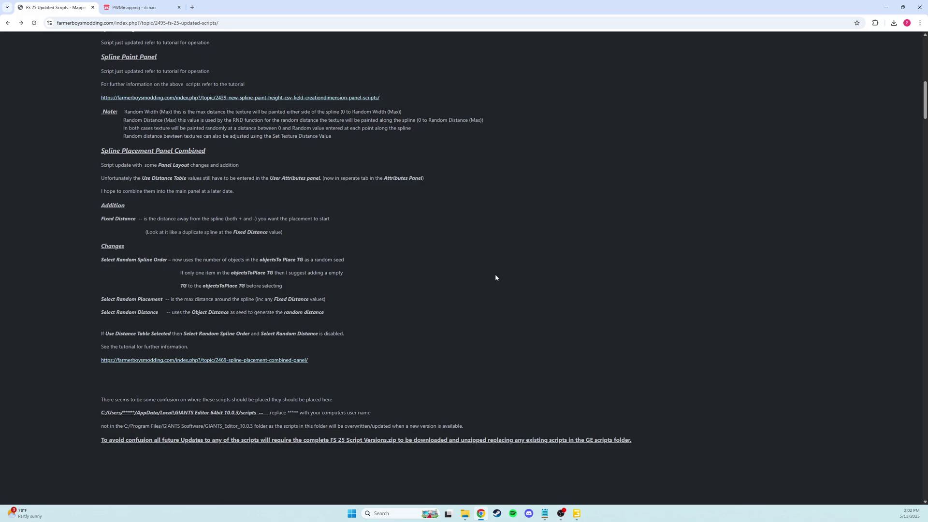
scroll(493, 300, up, 12)
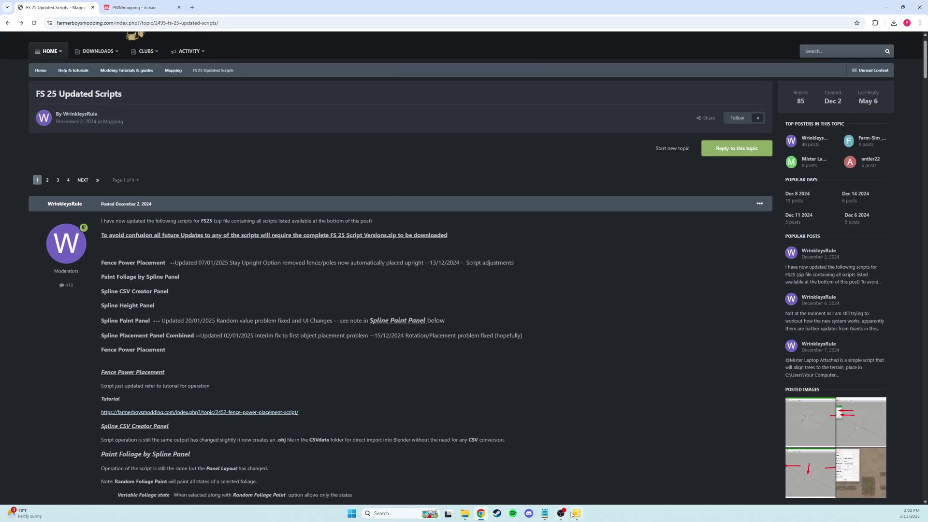
Switch to GIANTS Editor and examine the paved main road where a side road branches off.
click(576, 513)
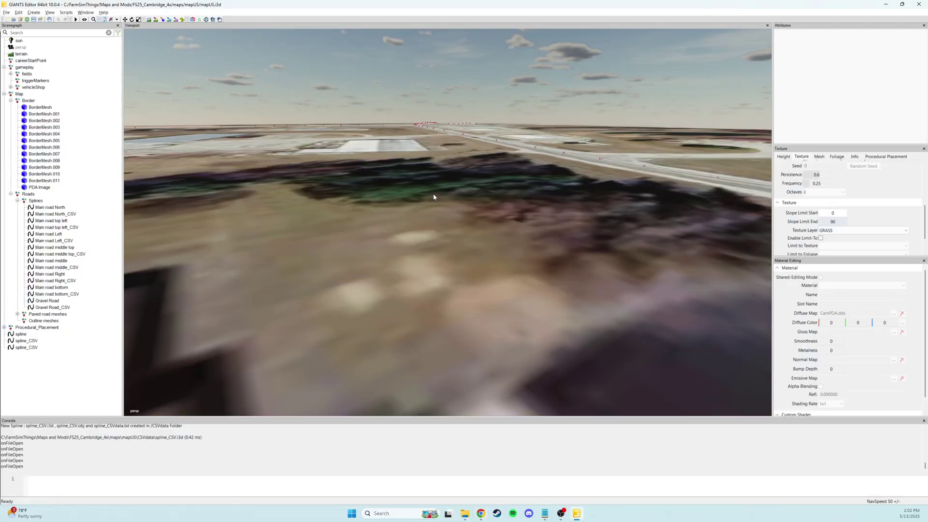
alt+middle_drag(434, 197, 477, 242)
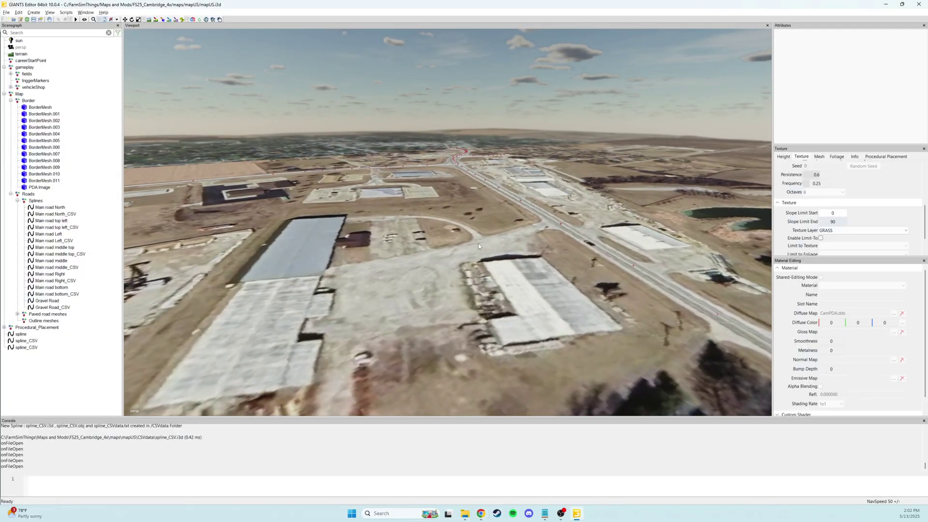
scroll(482, 224, up, 6)
alt+drag(522, 218, 525, 164)
scroll(447, 187, up, 4)
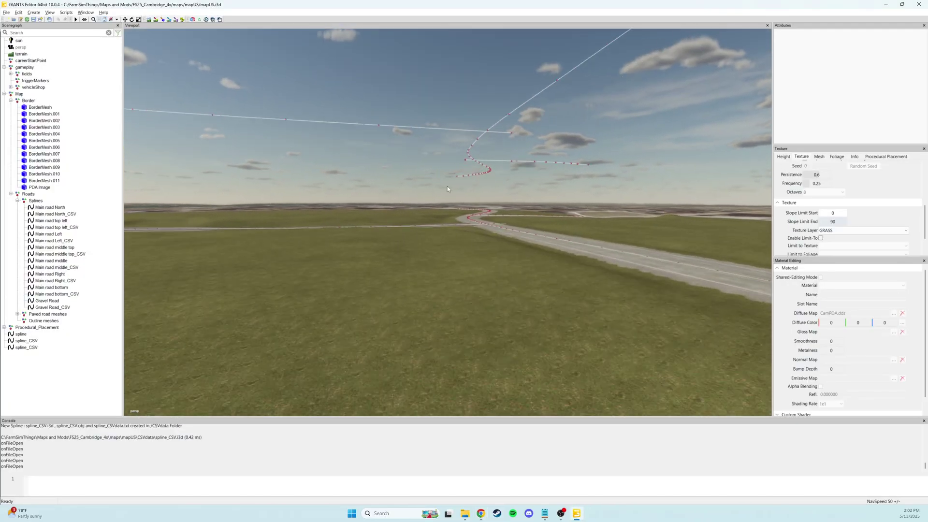
alt+middle_drag(448, 188, 522, 169)
alt+drag(522, 169, 549, 196)
alt+middle_drag(549, 197, 528, 211)
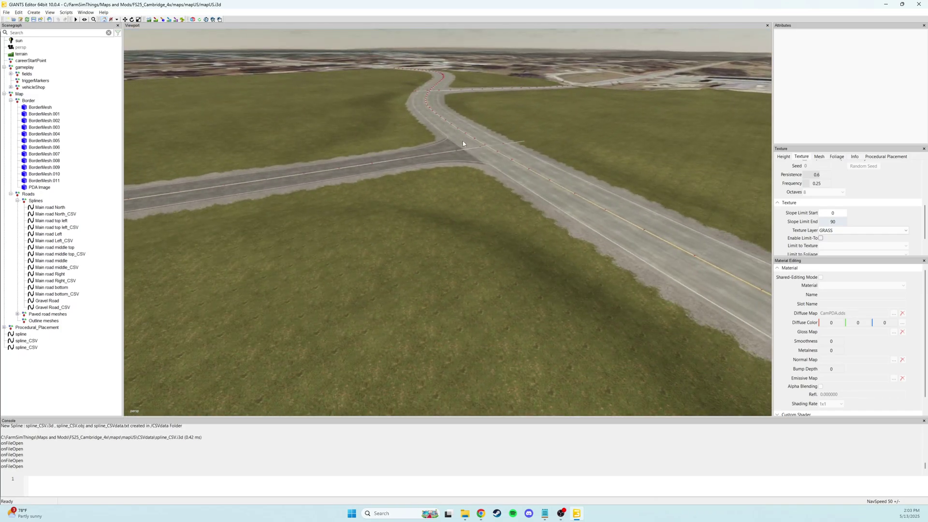
scroll(593, 234, up, 1)
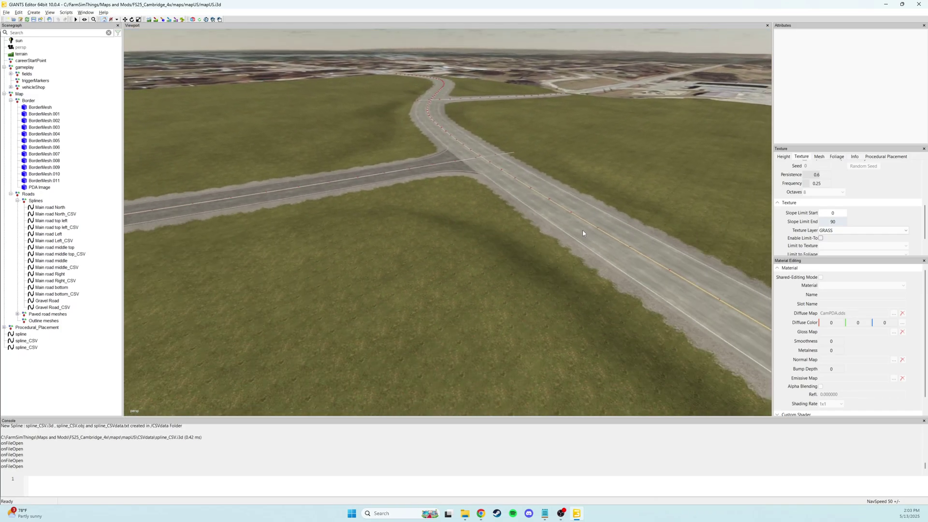
alt+drag(586, 255, 566, 246)
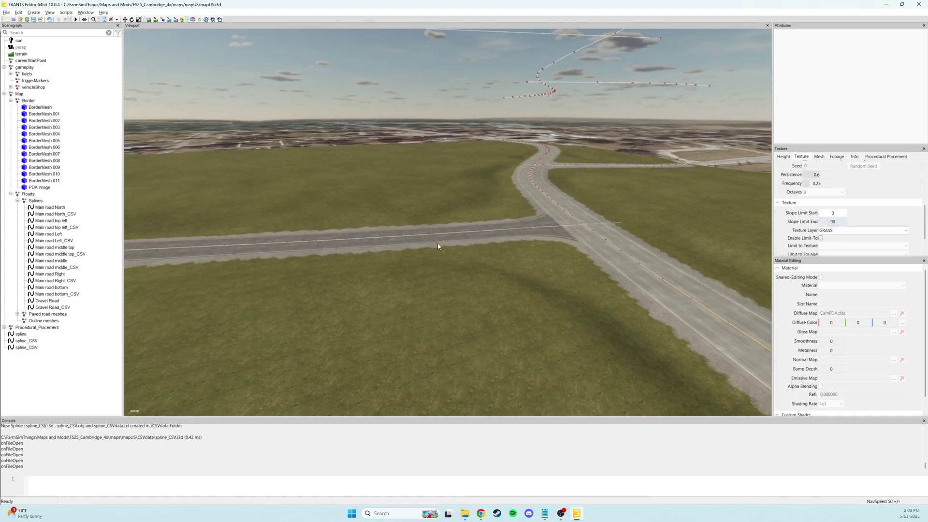
Inspect the T-junction up close and select the Main road Left_CSV spline crossing the main road.
alt+drag(438, 247, 549, 263)
alt+middle_drag(371, 234, 446, 247)
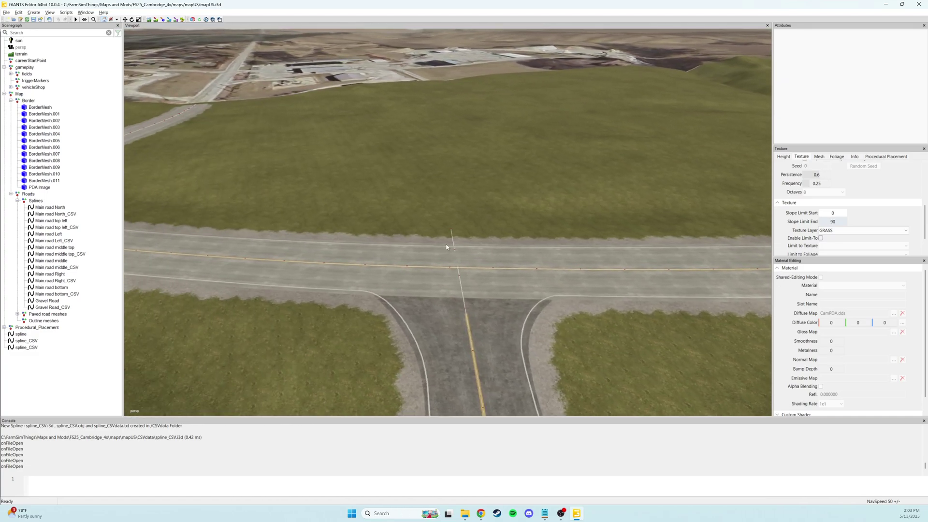
click(453, 233)
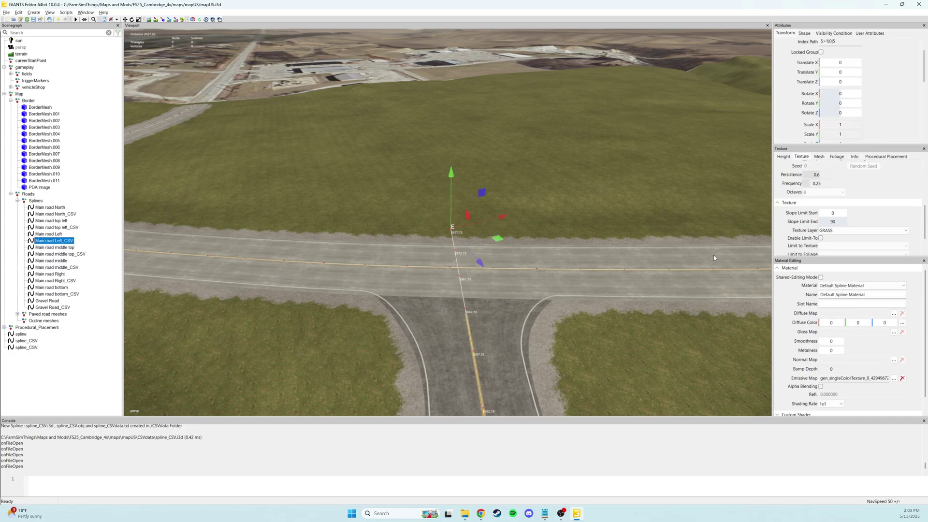
Follow the main roads across the map to the paved crossroads, examine how its road surfaces meet, and deselect Main road Left_CSV.
right_drag(713, 258, 654, 227)
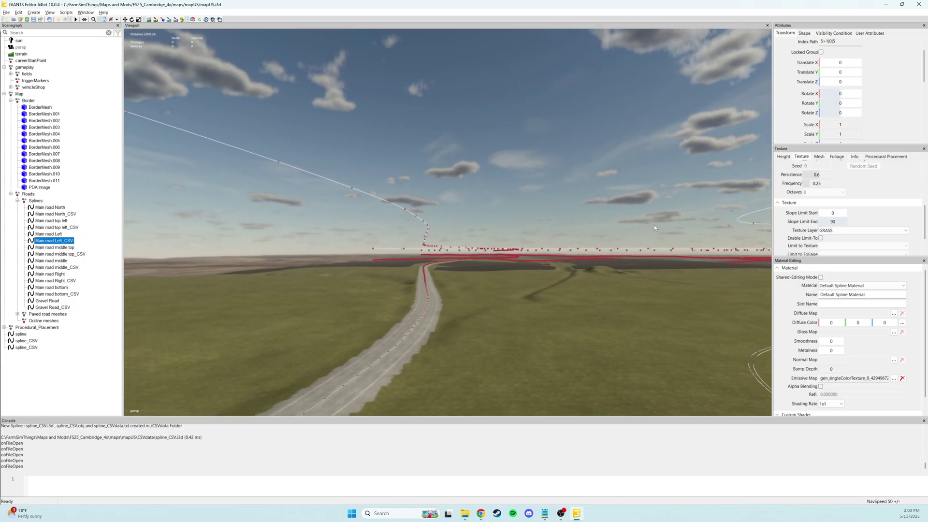
scroll(657, 237, up, 15)
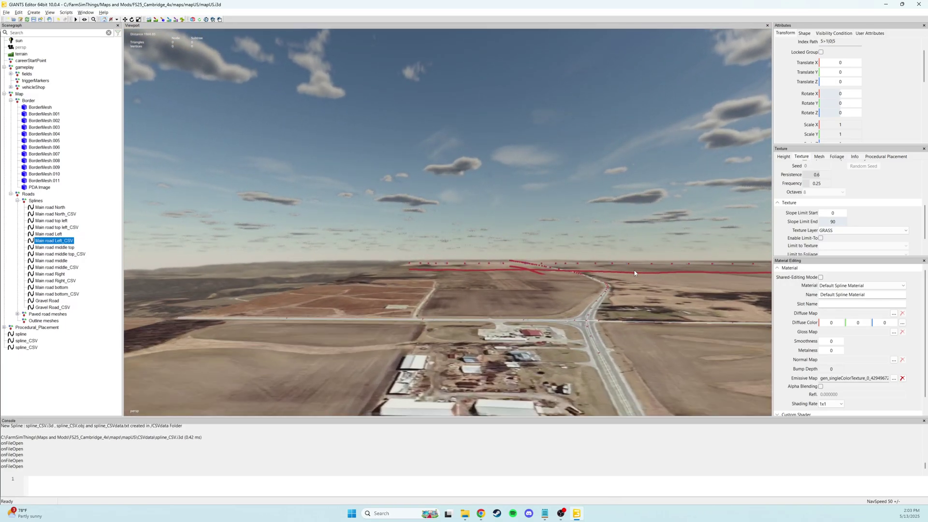
right_drag(634, 273, 655, 290)
alt+drag(419, 311, 452, 329)
mouse_move(452, 309)
alt+right_down()
mouse_move(551, 255)
mouse_move(613, 244)
alt+right_up()
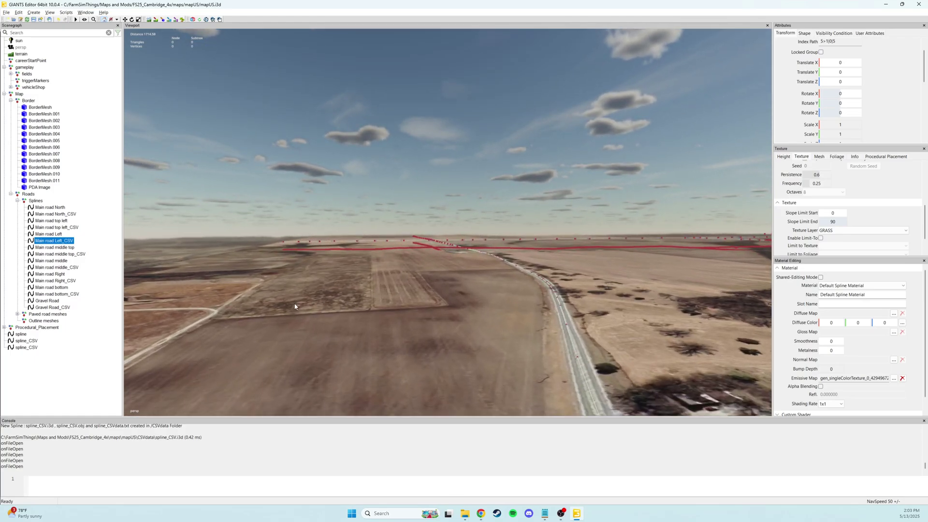
alt+right_drag(352, 307, 580, 251)
mouse_move(364, 292)
alt+right_down()
mouse_move(628, 244)
mouse_move(536, 307)
mouse_move(604, 290)
alt+right_up()
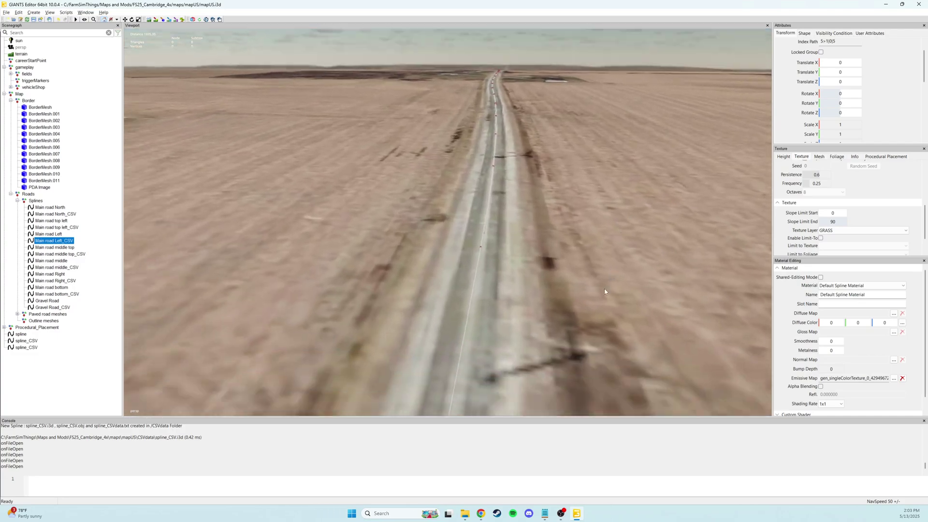
alt+drag(605, 290, 398, 314)
right_drag(399, 312, 410, 289)
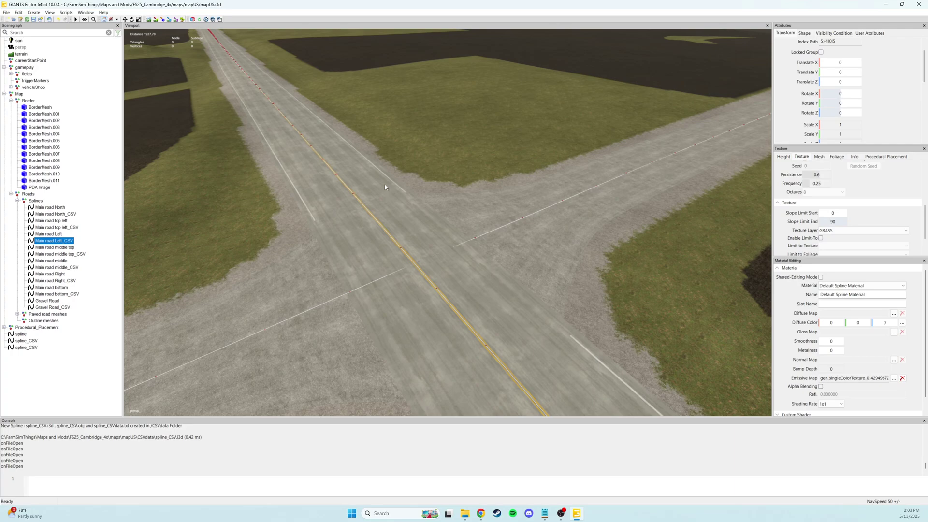
click(337, 192)
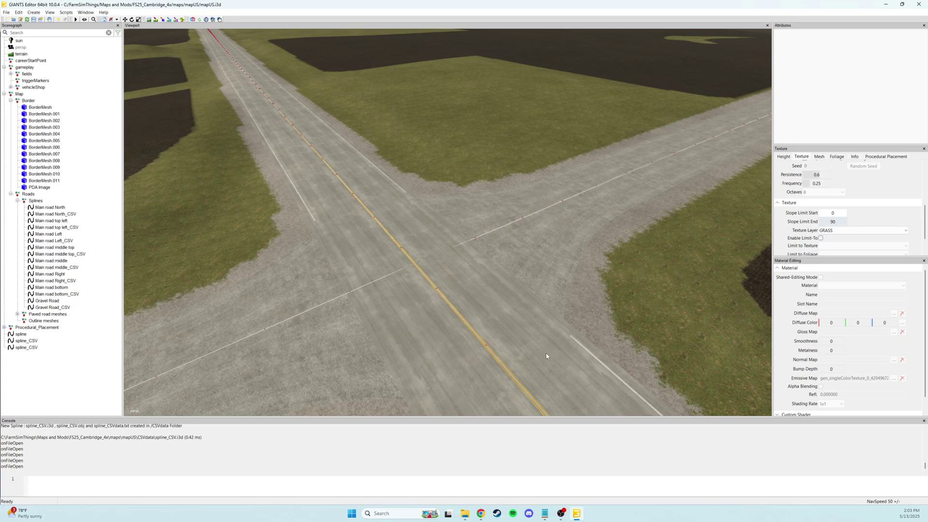
Switch to Chrome, view the PWMmapping itch.io page with its Discord link and map downloads, and return to the FS 25 Updated Scripts topic.
click(480, 513)
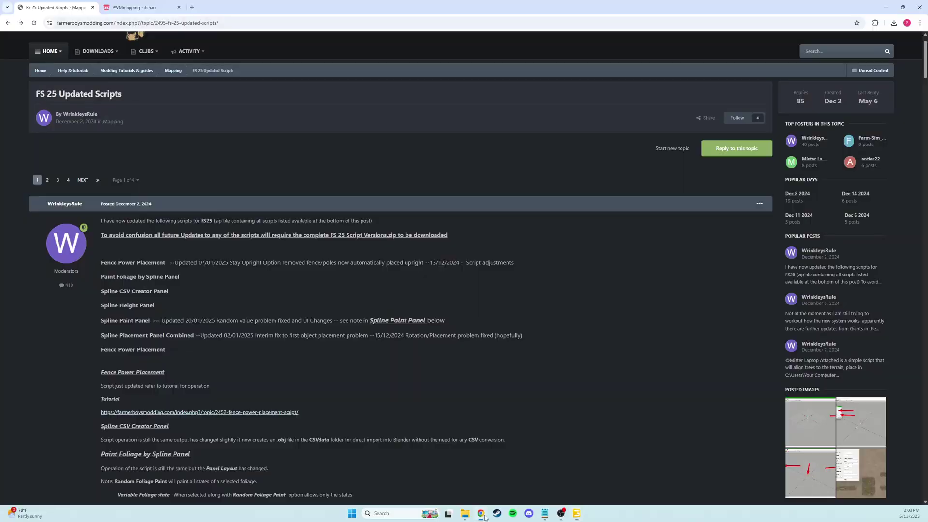
click(145, 8)
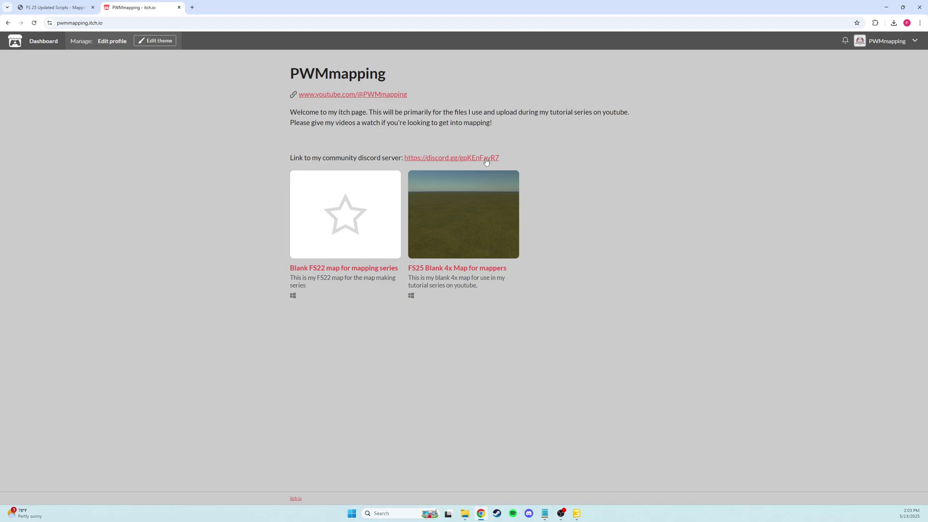
click(54, 8)
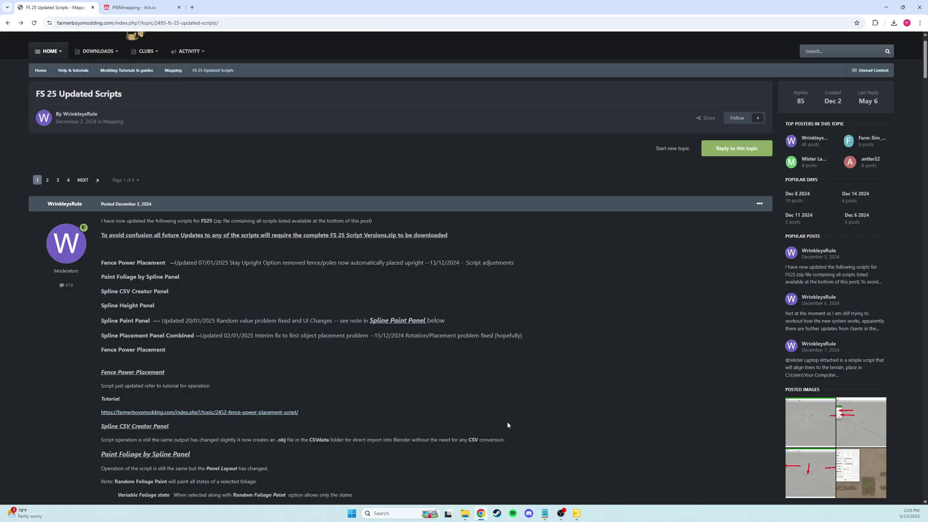
Switch to GIANTS Editor and look along the paved main road from the crossroads toward the horizon.
click(577, 513)
alt+drag(518, 314, 494, 274)
scroll(494, 274, up, 3)
right_drag(557, 250, 545, 250)
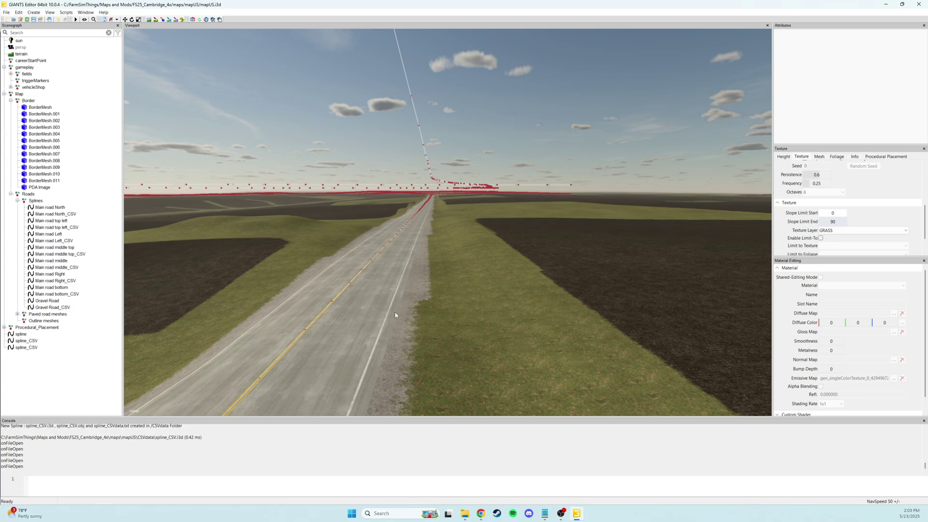
scroll(437, 218, down, 6)
scroll(462, 218, up, 6)
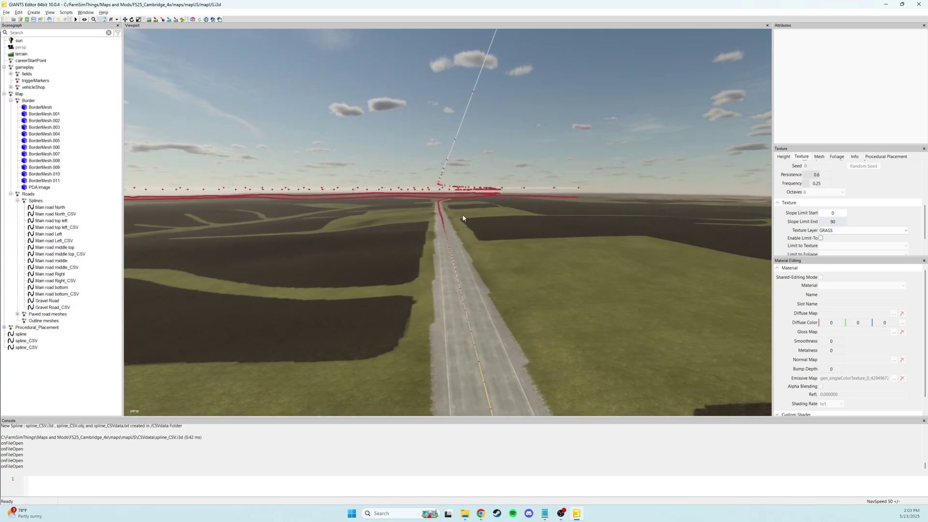
right_drag(586, 182, 566, 222)
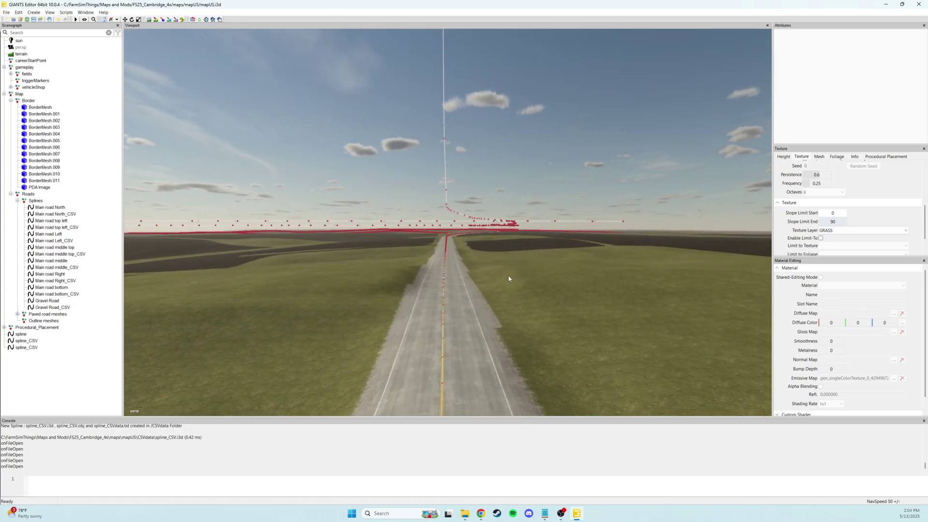